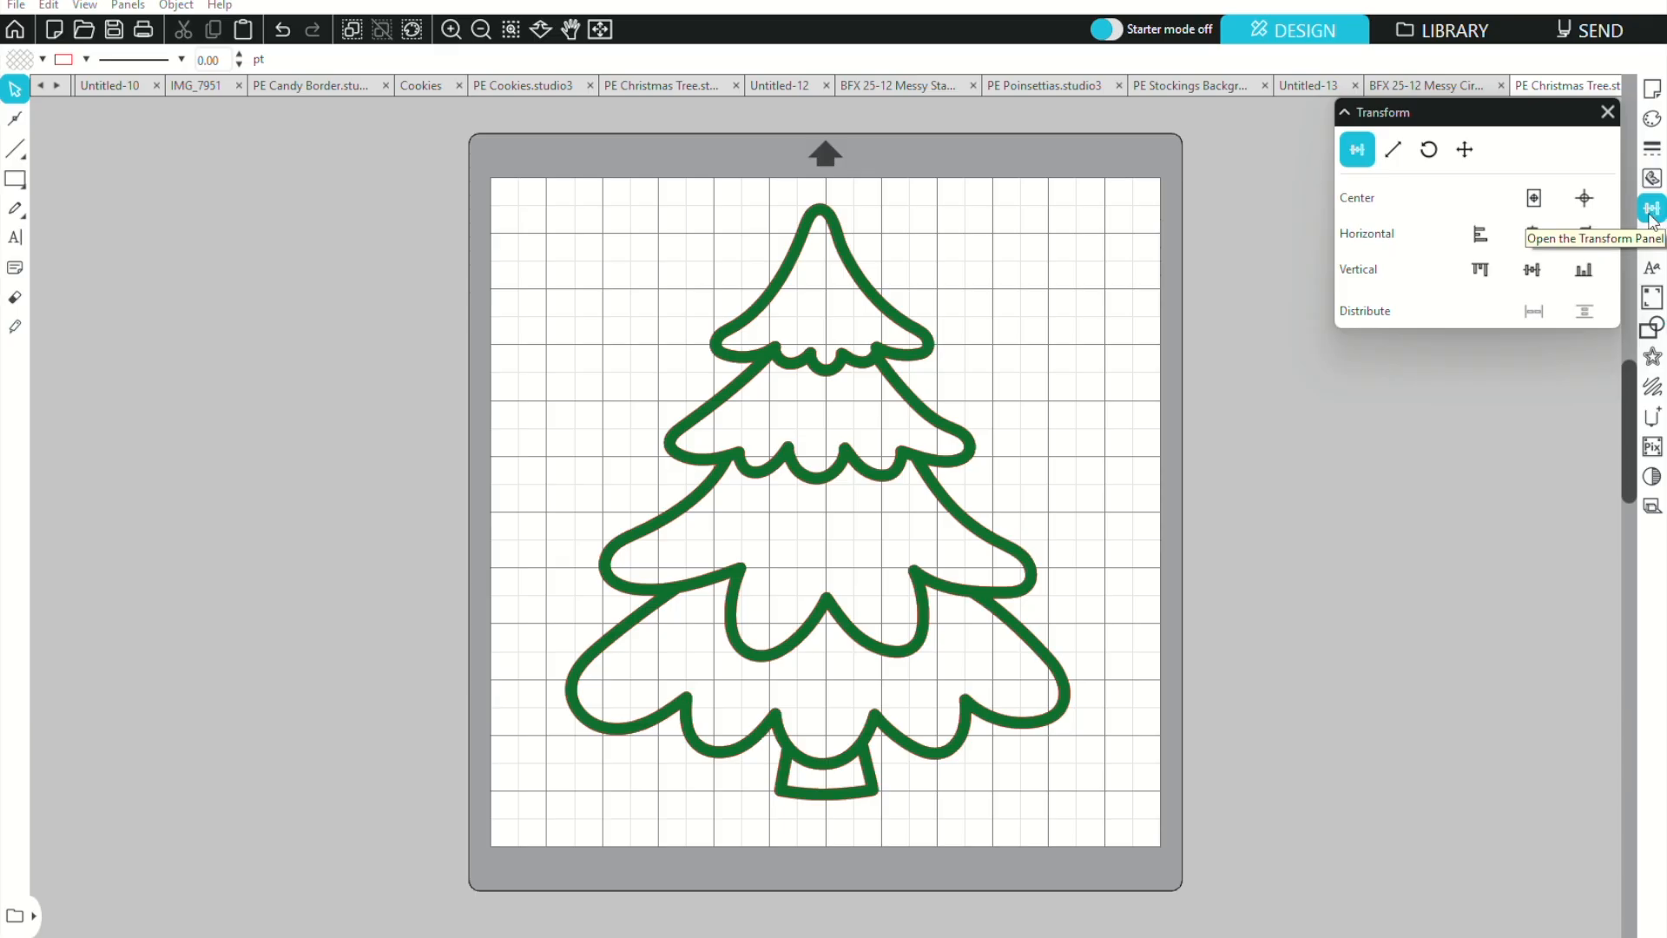
# Resize the Christmas tree outline proportionally to a width of 5.5 in
pyautogui.click(862, 473)
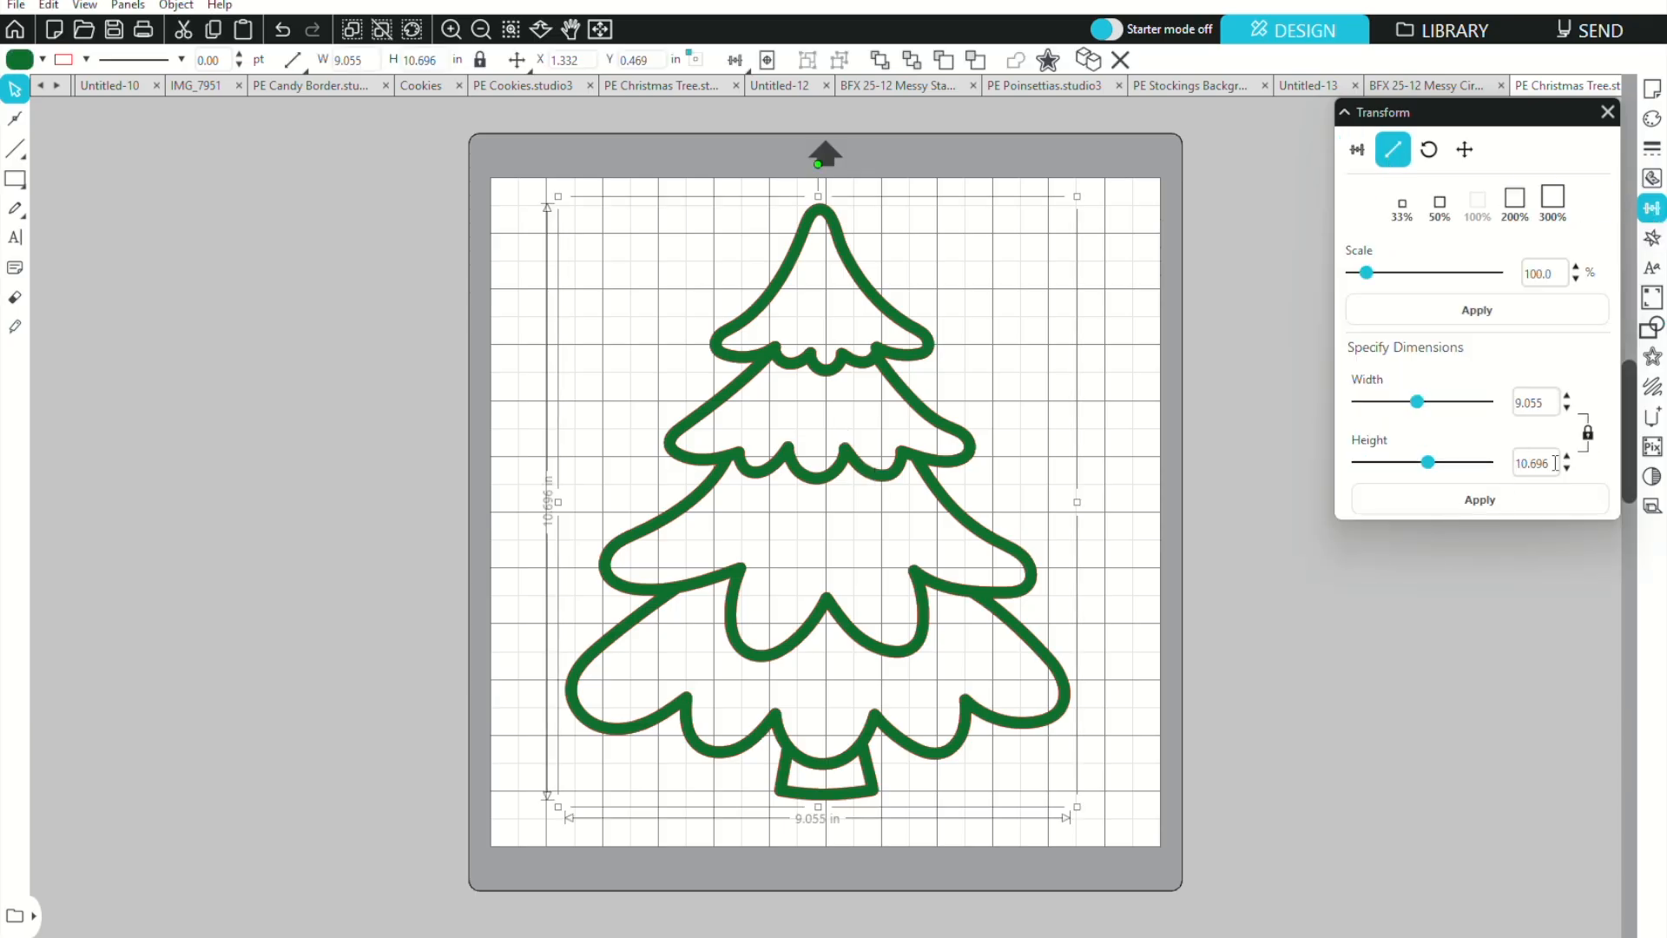
pyautogui.doubleClick(1547, 402)
pyautogui.write('5.5')
pyautogui.click(1479, 500)
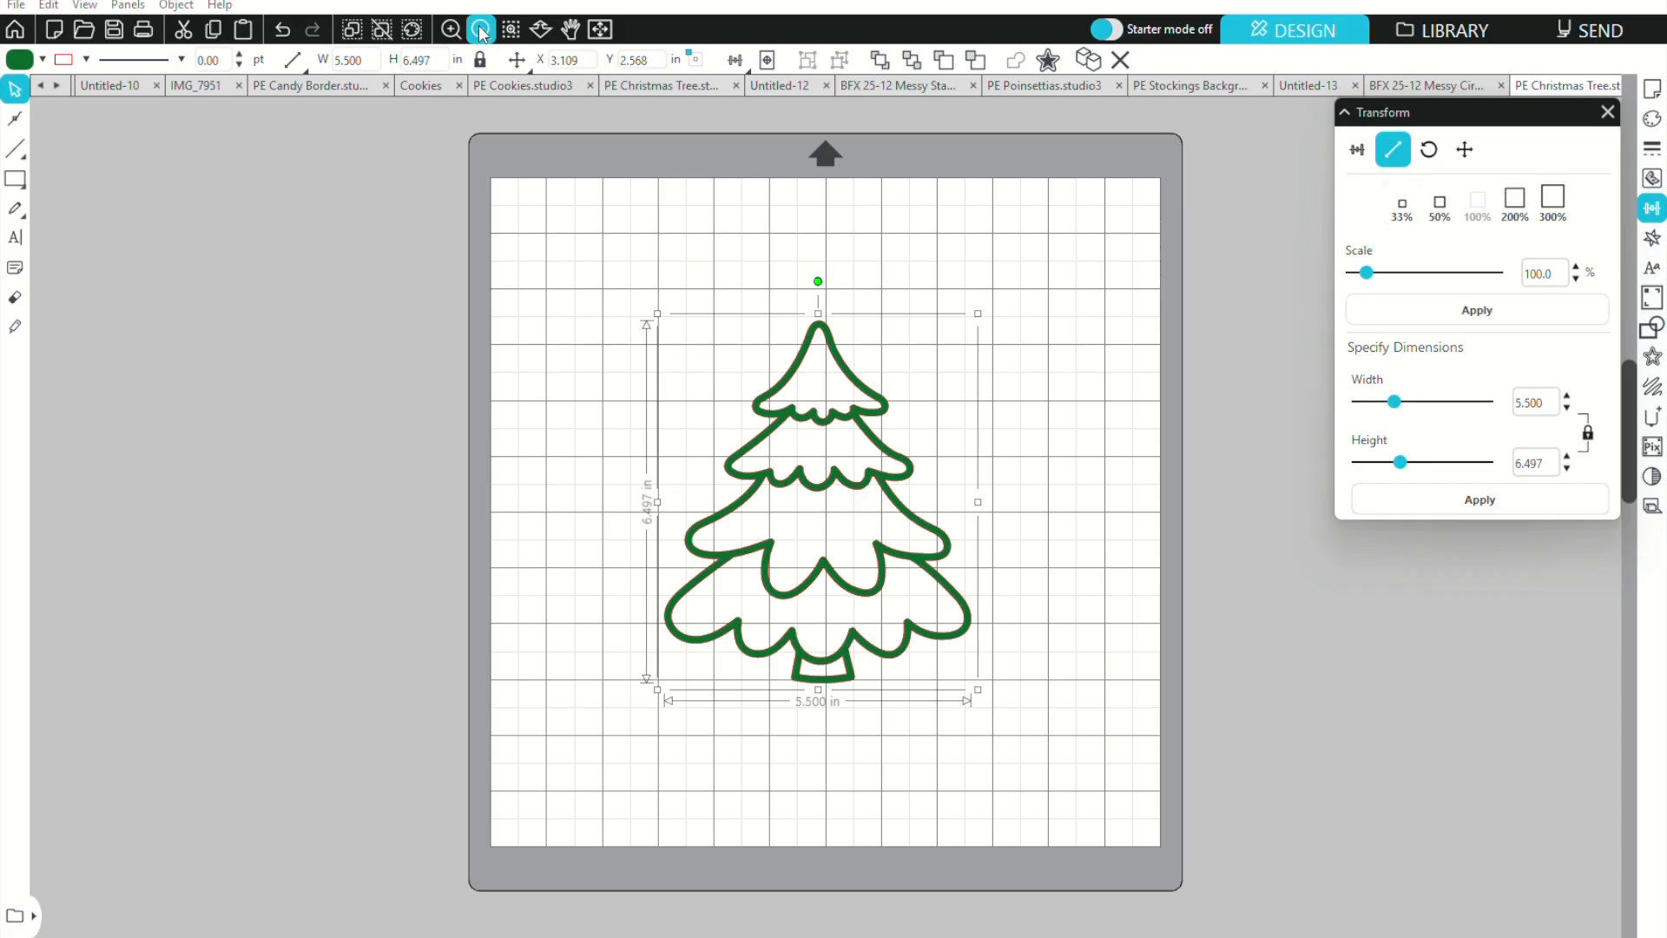
# Release the tree's compound path and move the solid dark green silhouette off to the side of the inner pieces
pyautogui.click(450, 29)
pyautogui.rightClick(732, 464)
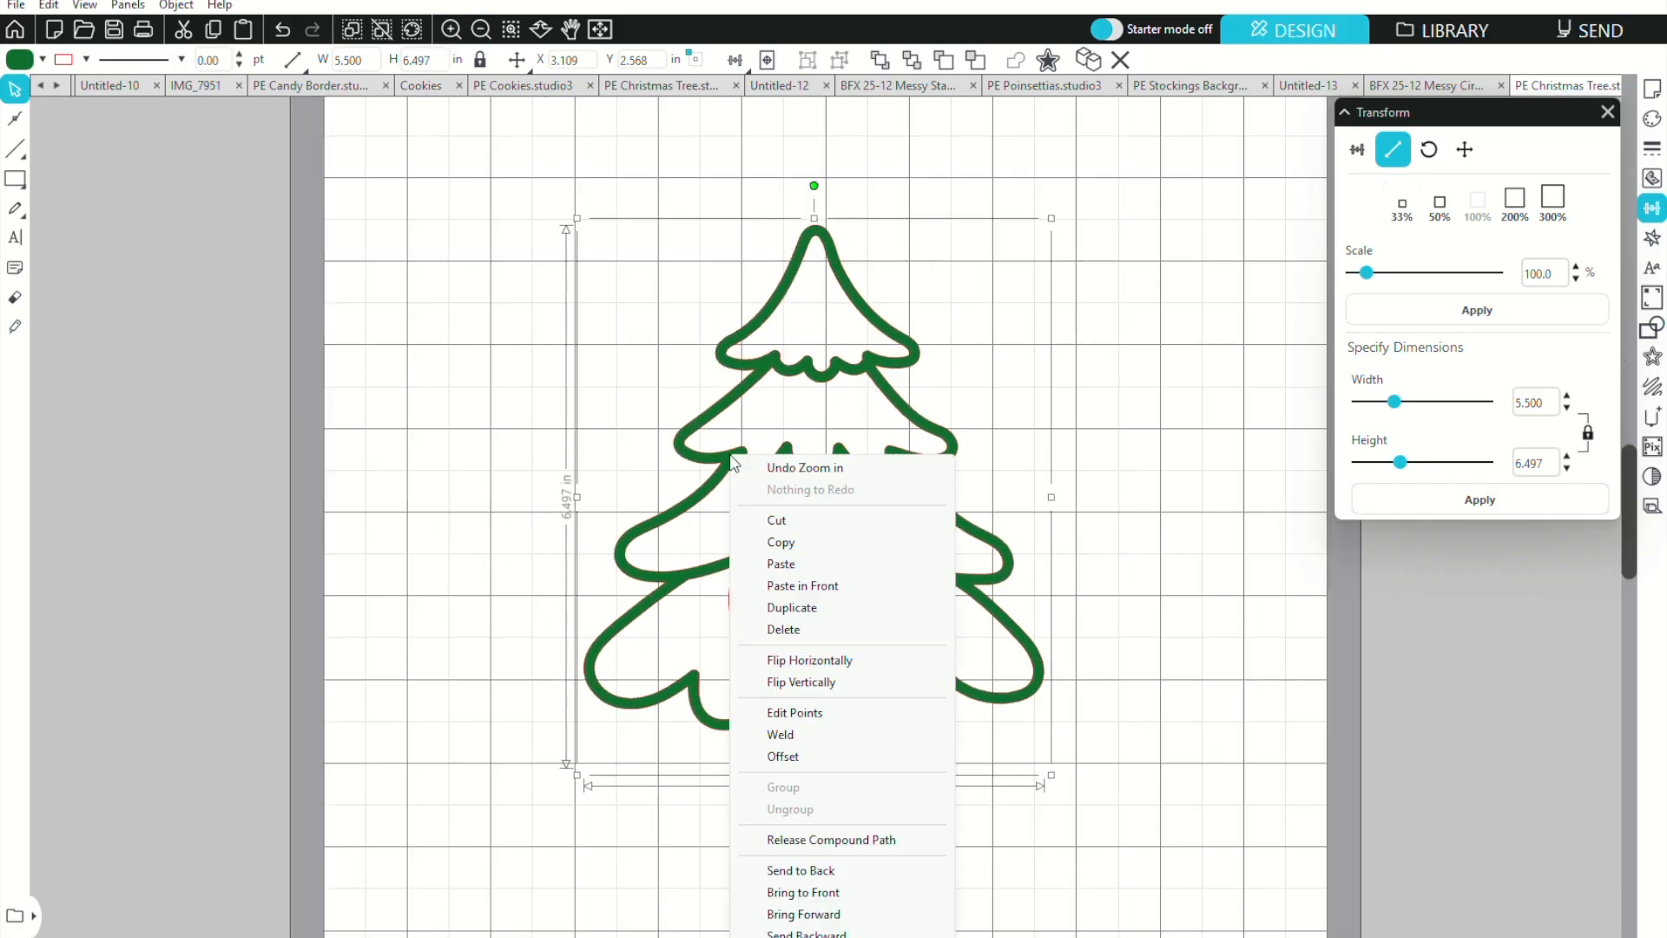
pyautogui.click(835, 841)
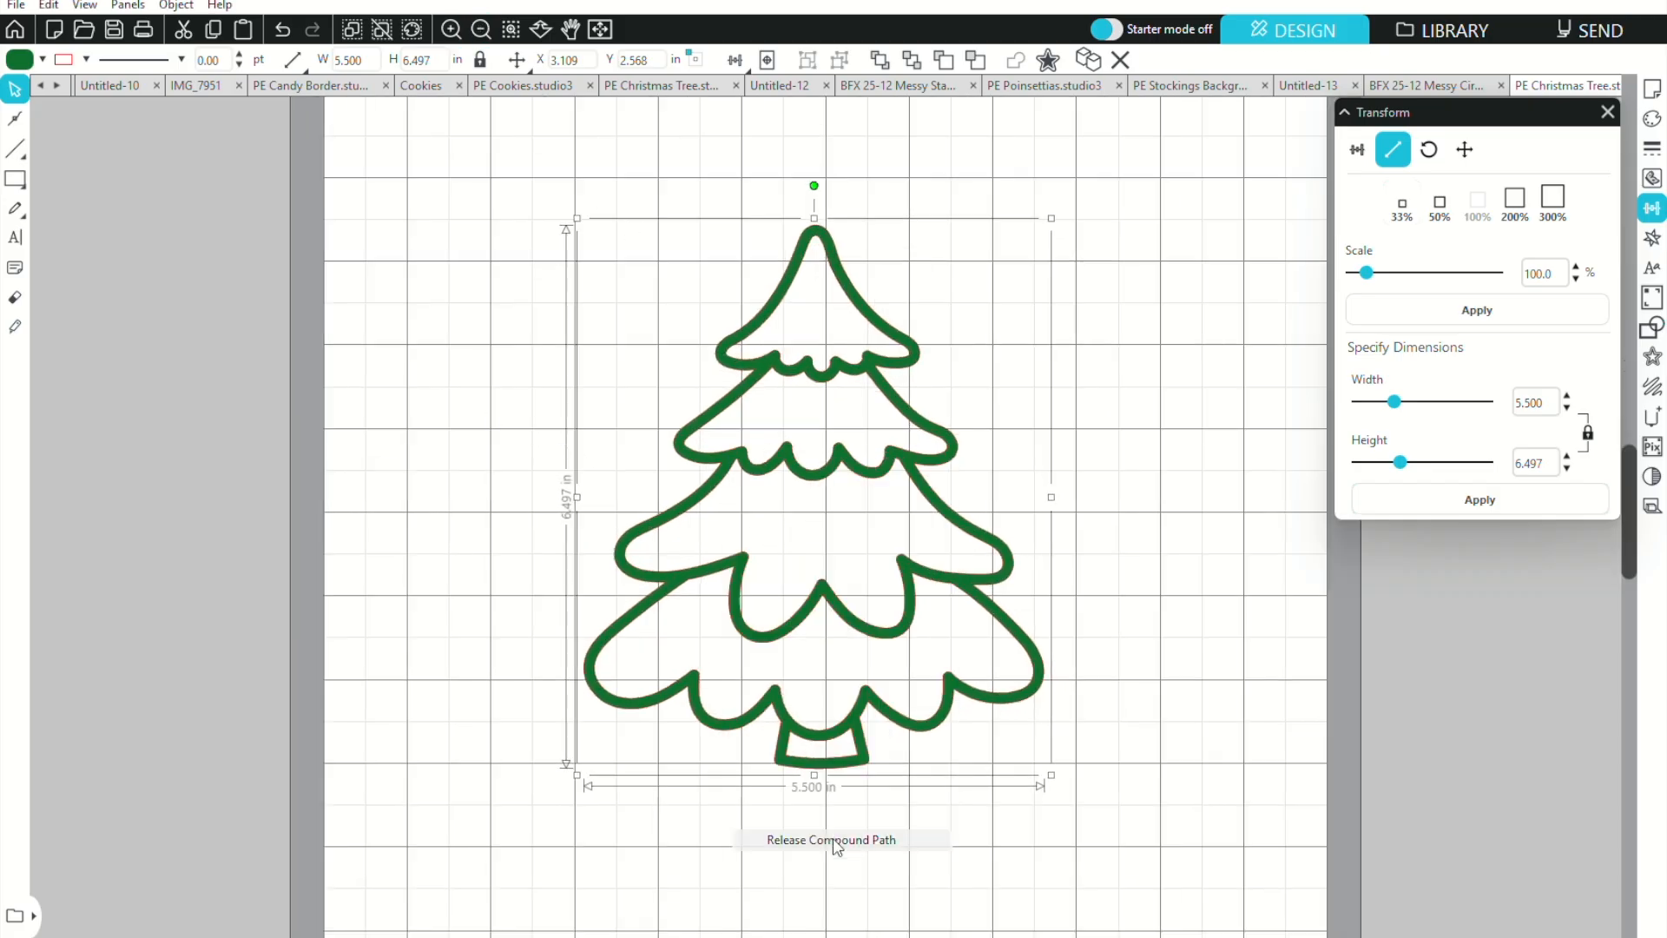
pyautogui.click(1108, 231)
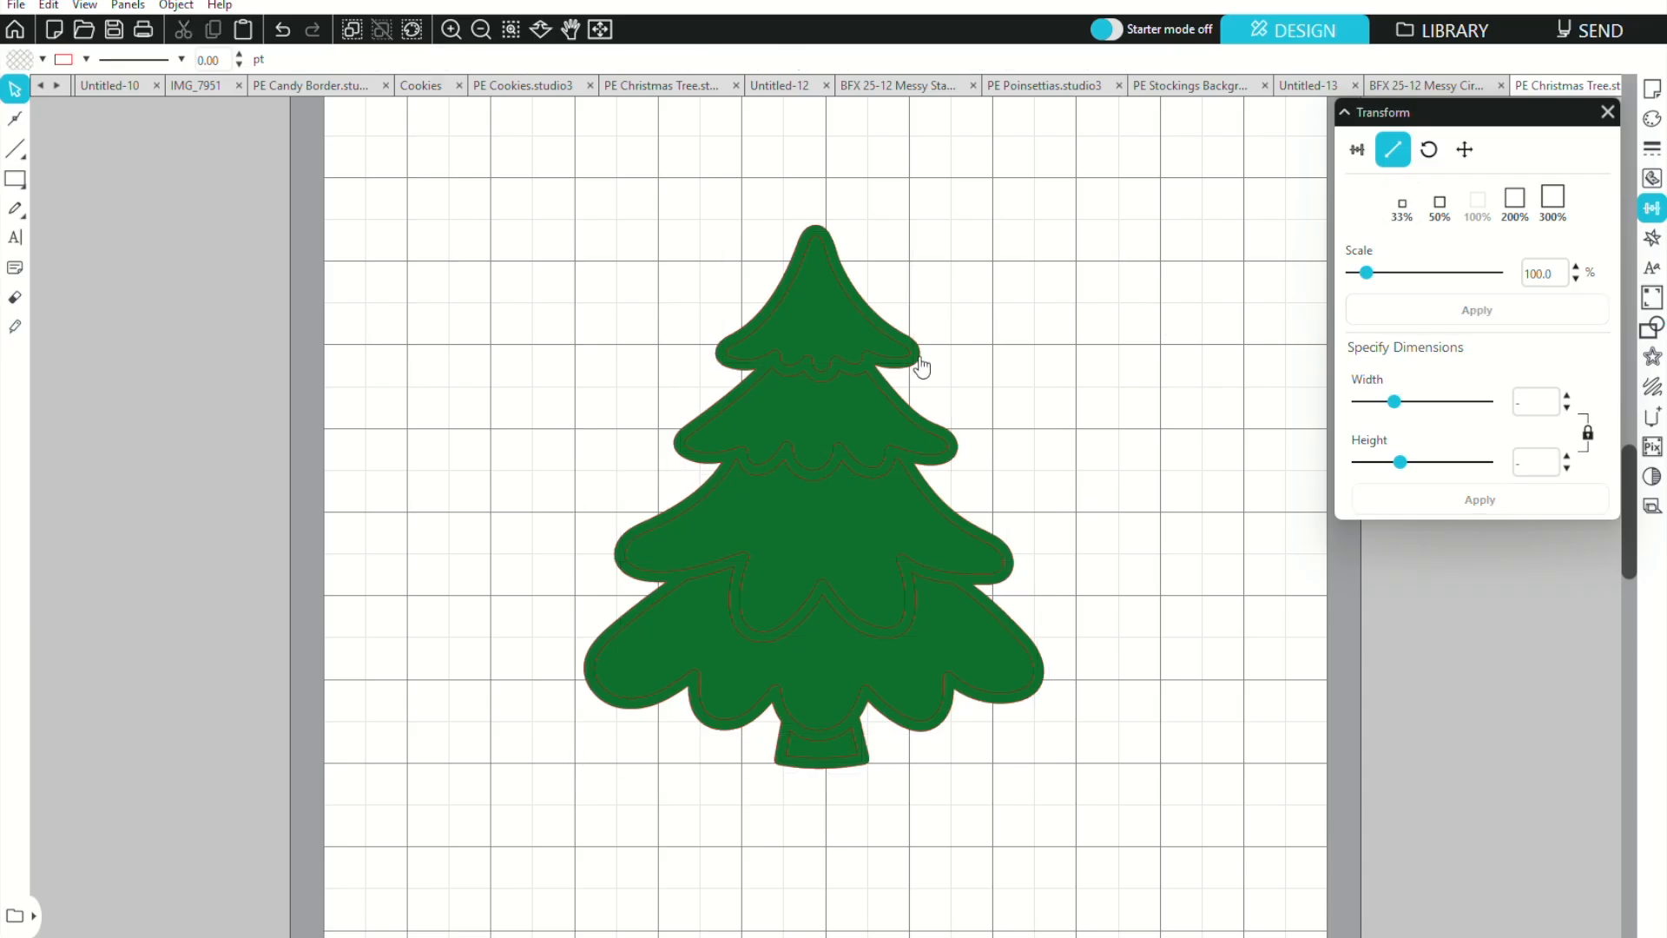
pyautogui.moveTo(920, 366); pyautogui.dragTo(379, 365)
pyautogui.click(755, 212)
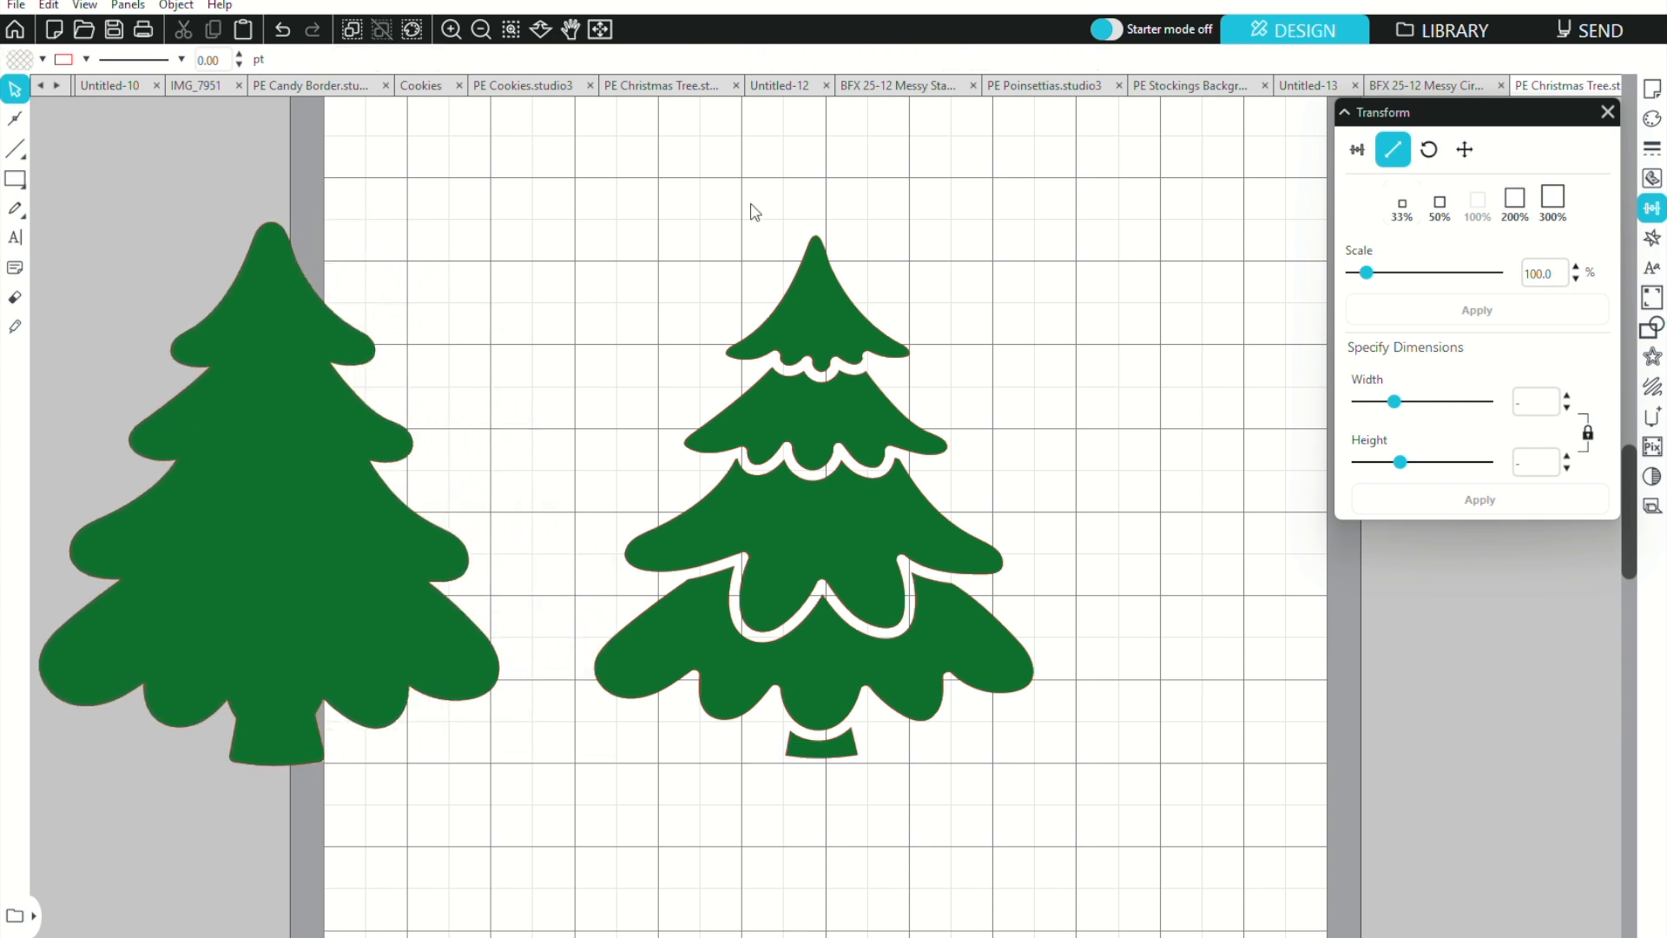
# Fill the four inner tiers and the trunk piece with light green B0D23E
pyautogui.moveTo(570, 204); pyautogui.dragTo(1092, 811)
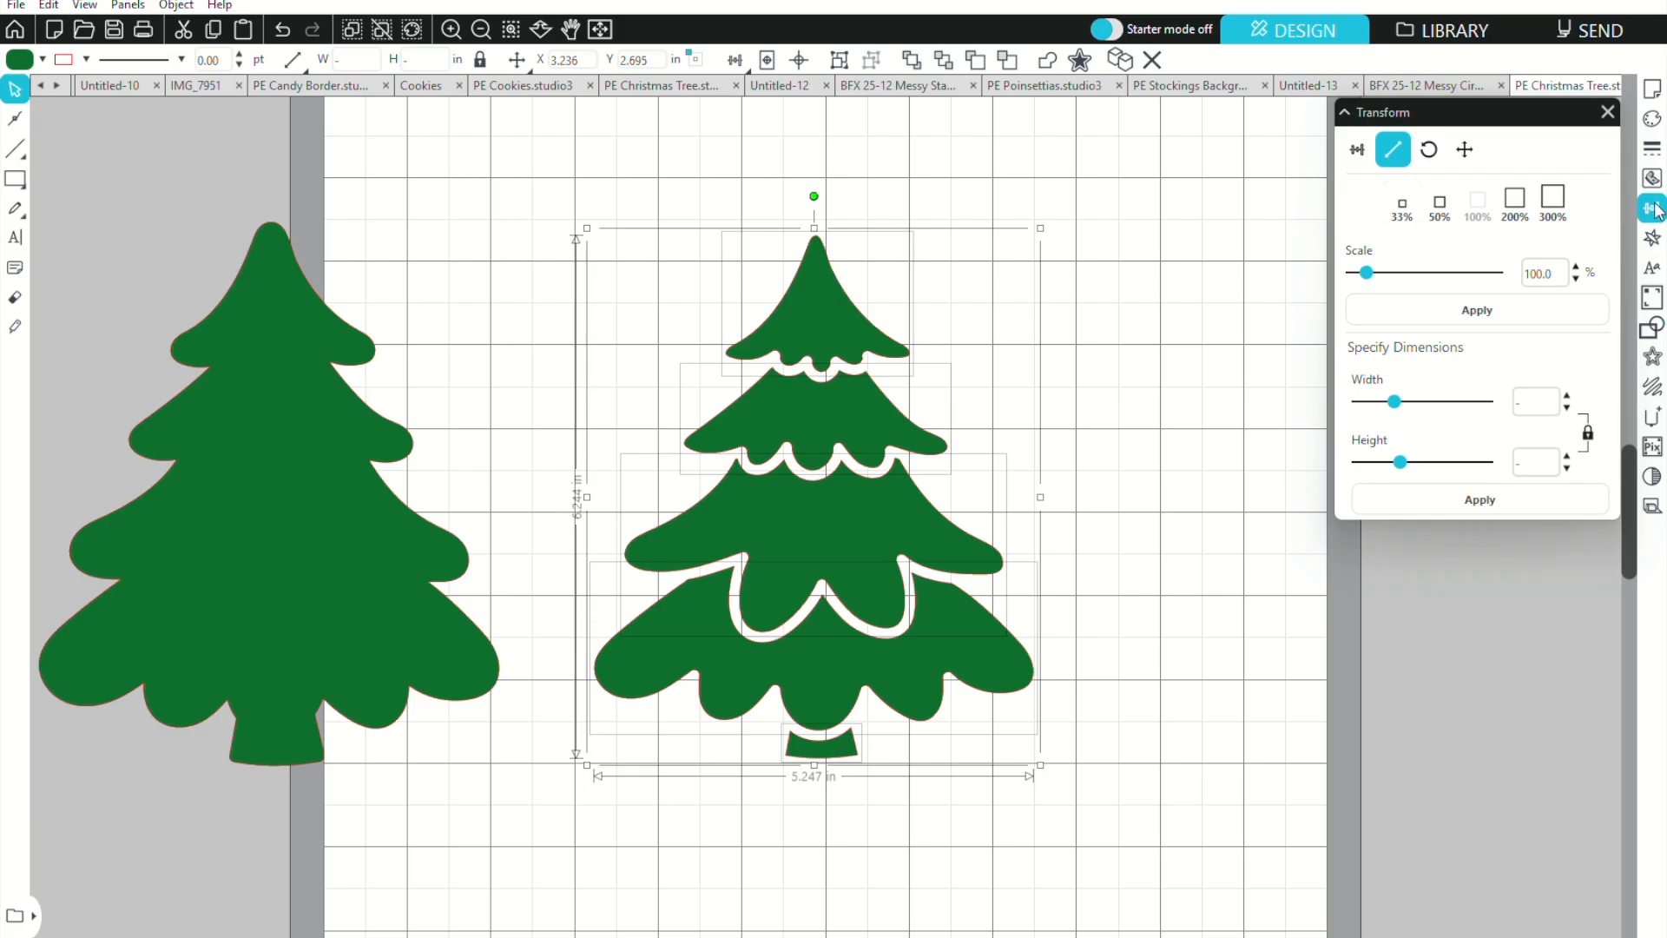
pyautogui.click(1652, 119)
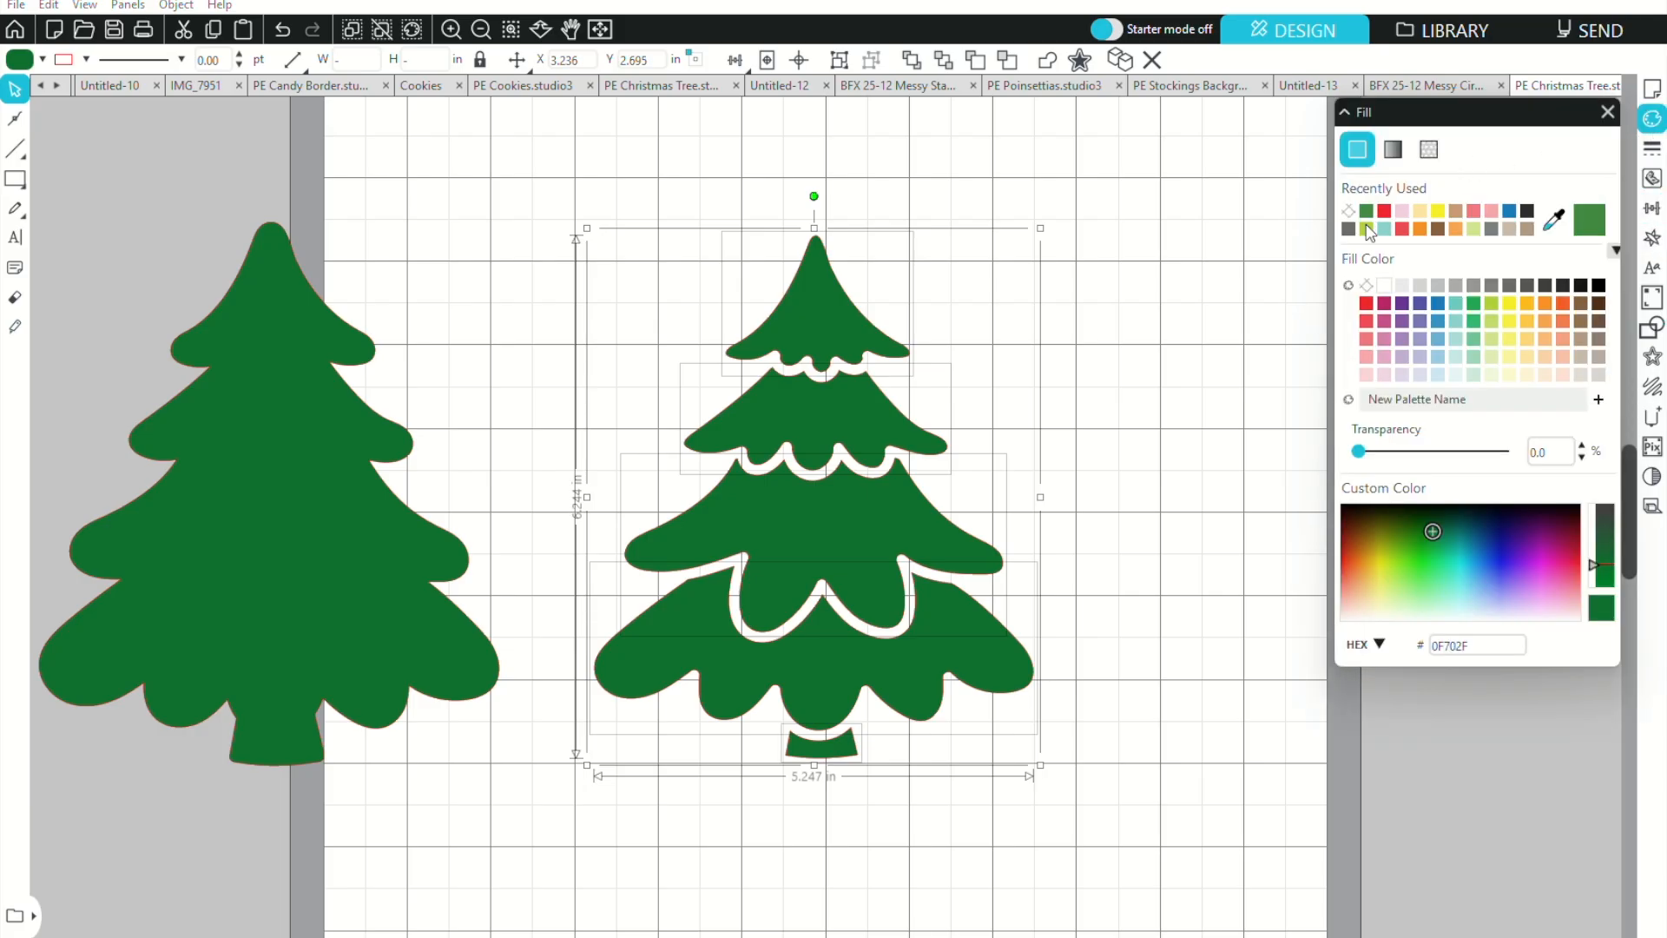
pyautogui.click(1367, 229)
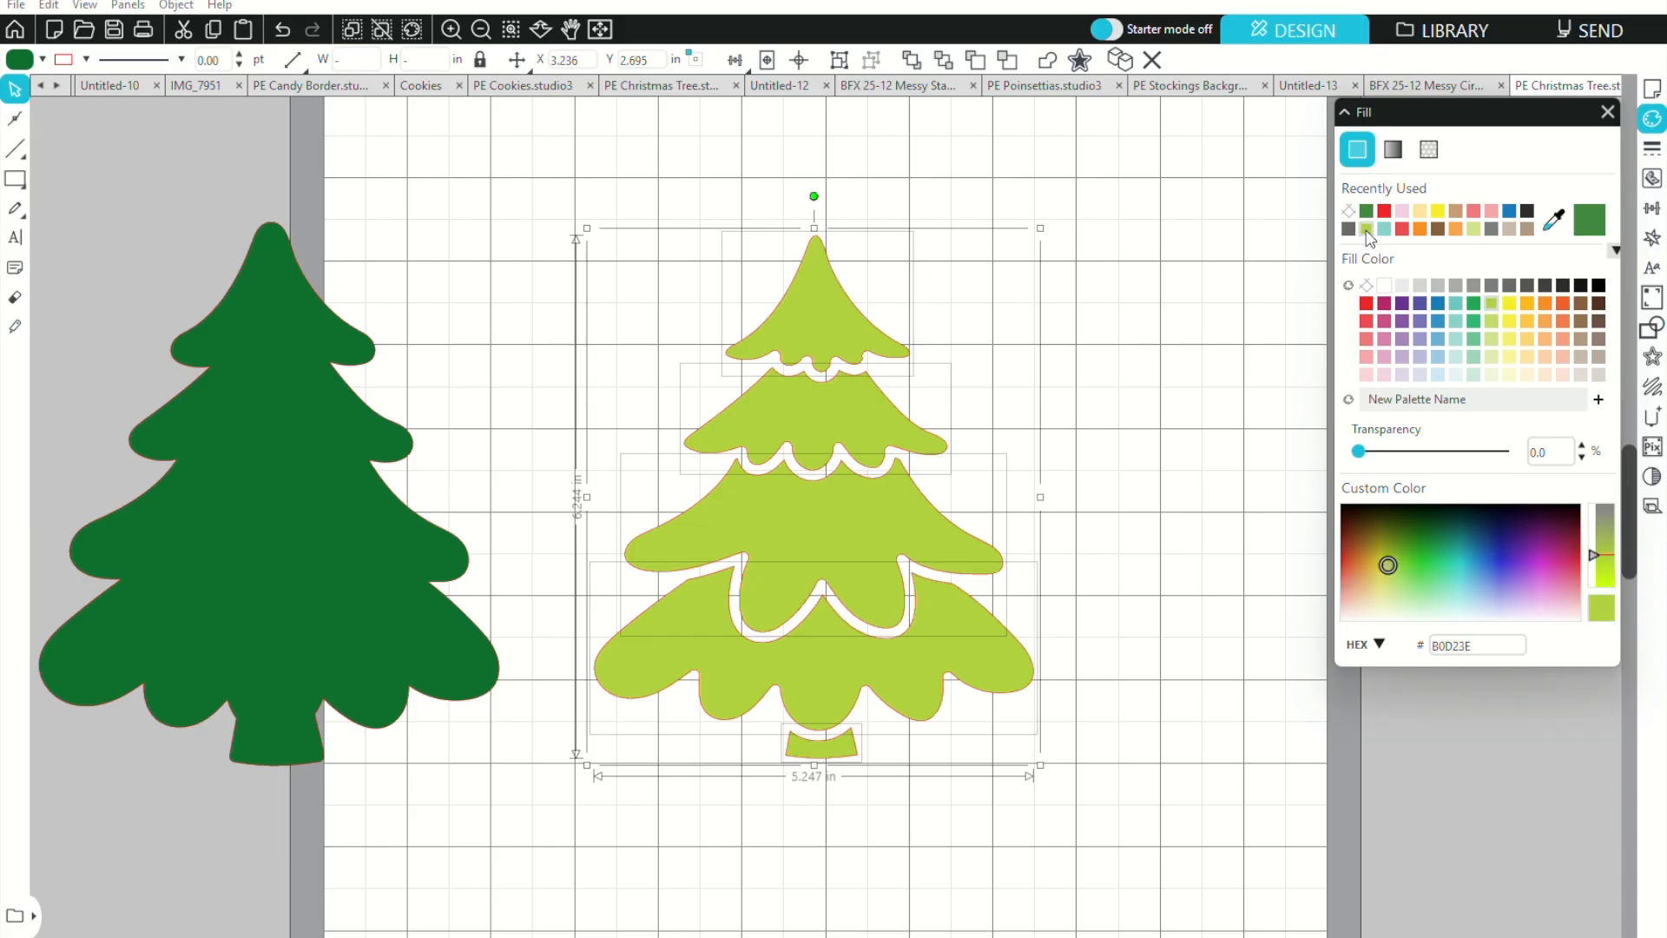
pyautogui.click(1112, 510)
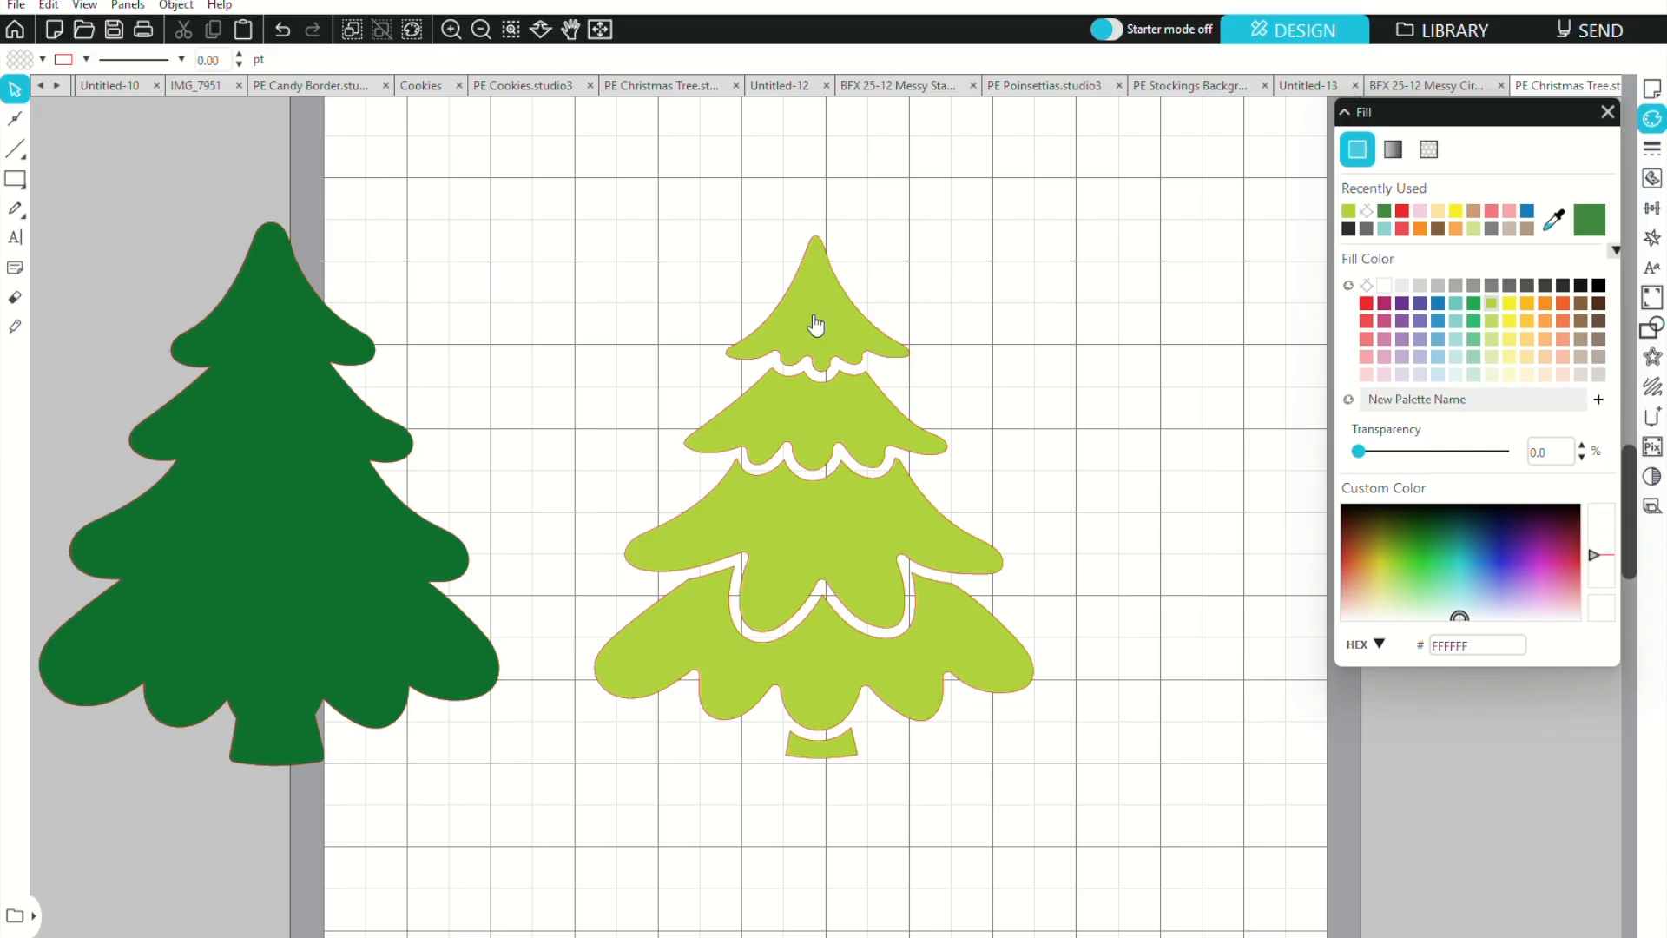
# Raise the top tier and distribute all five light green pieces evenly in the vertical direction
pyautogui.moveTo(816, 325); pyautogui.dragTo(819, 229)
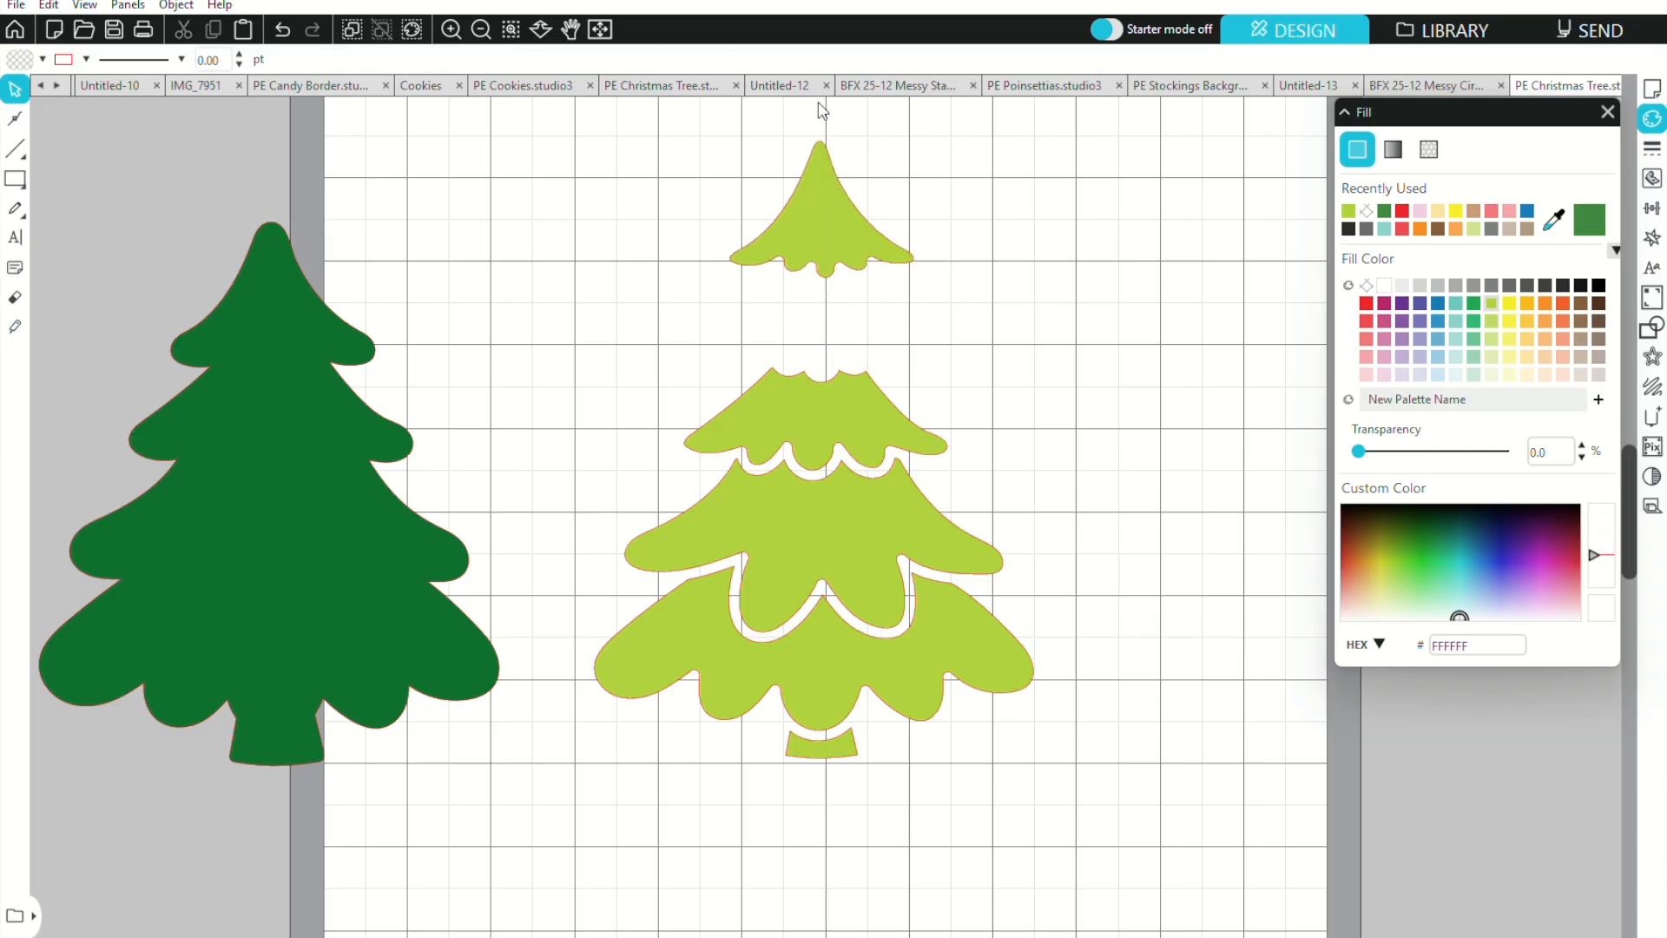
pyautogui.moveTo(822, 343); pyautogui.dragTo(822, 830)
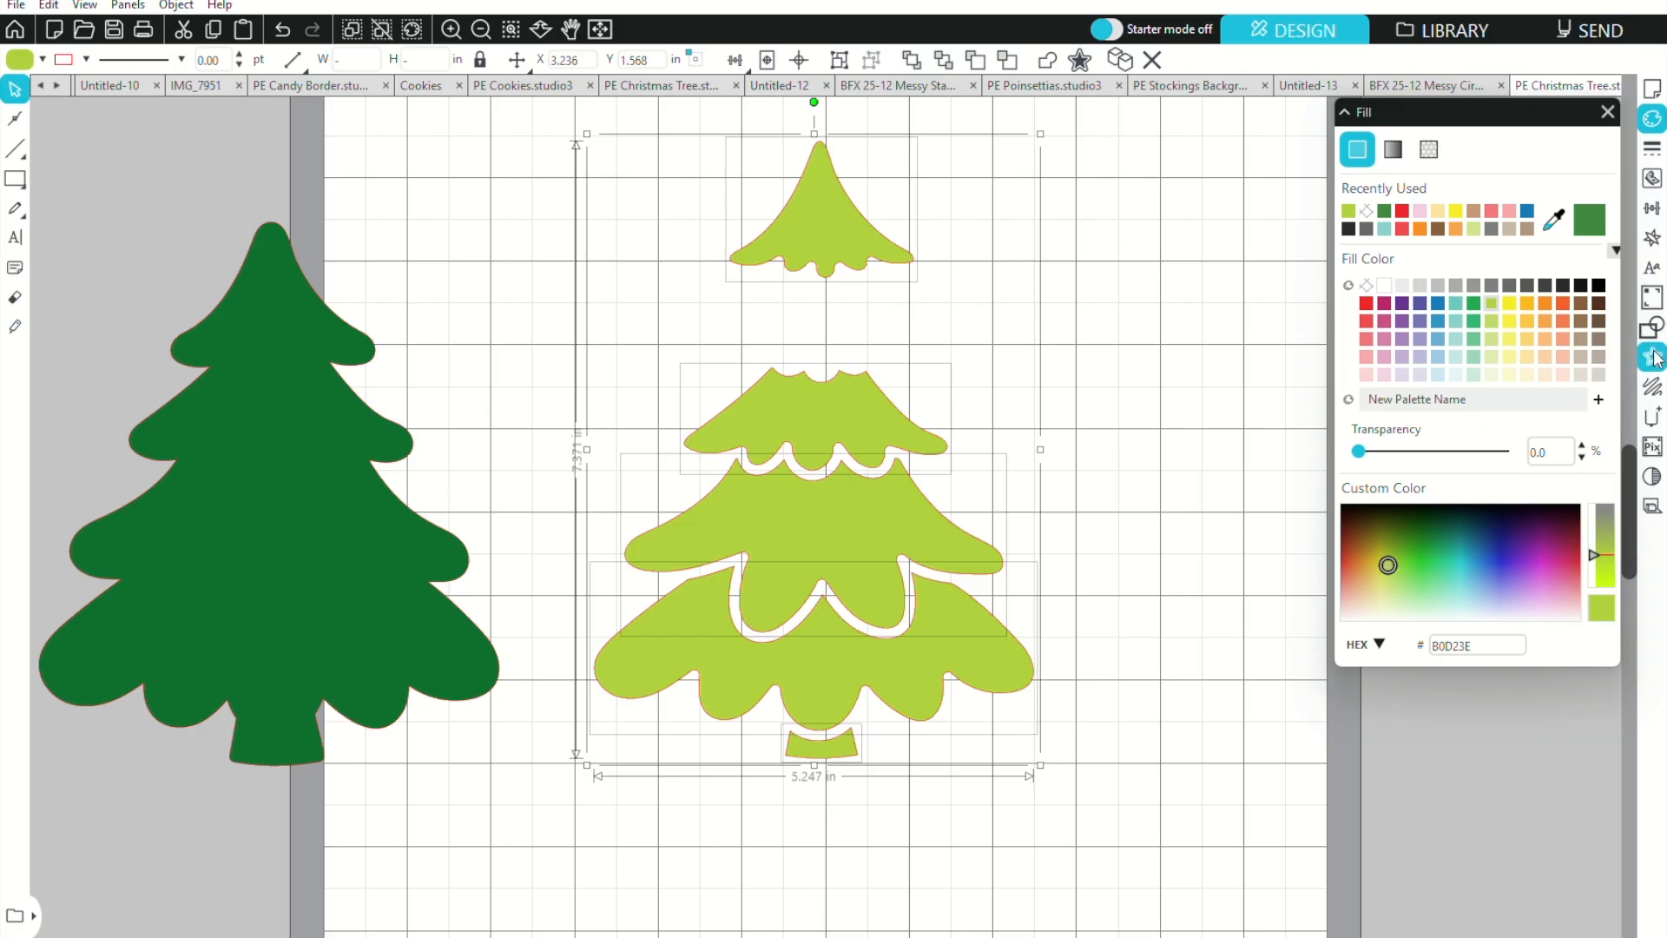
pyautogui.click(1652, 207)
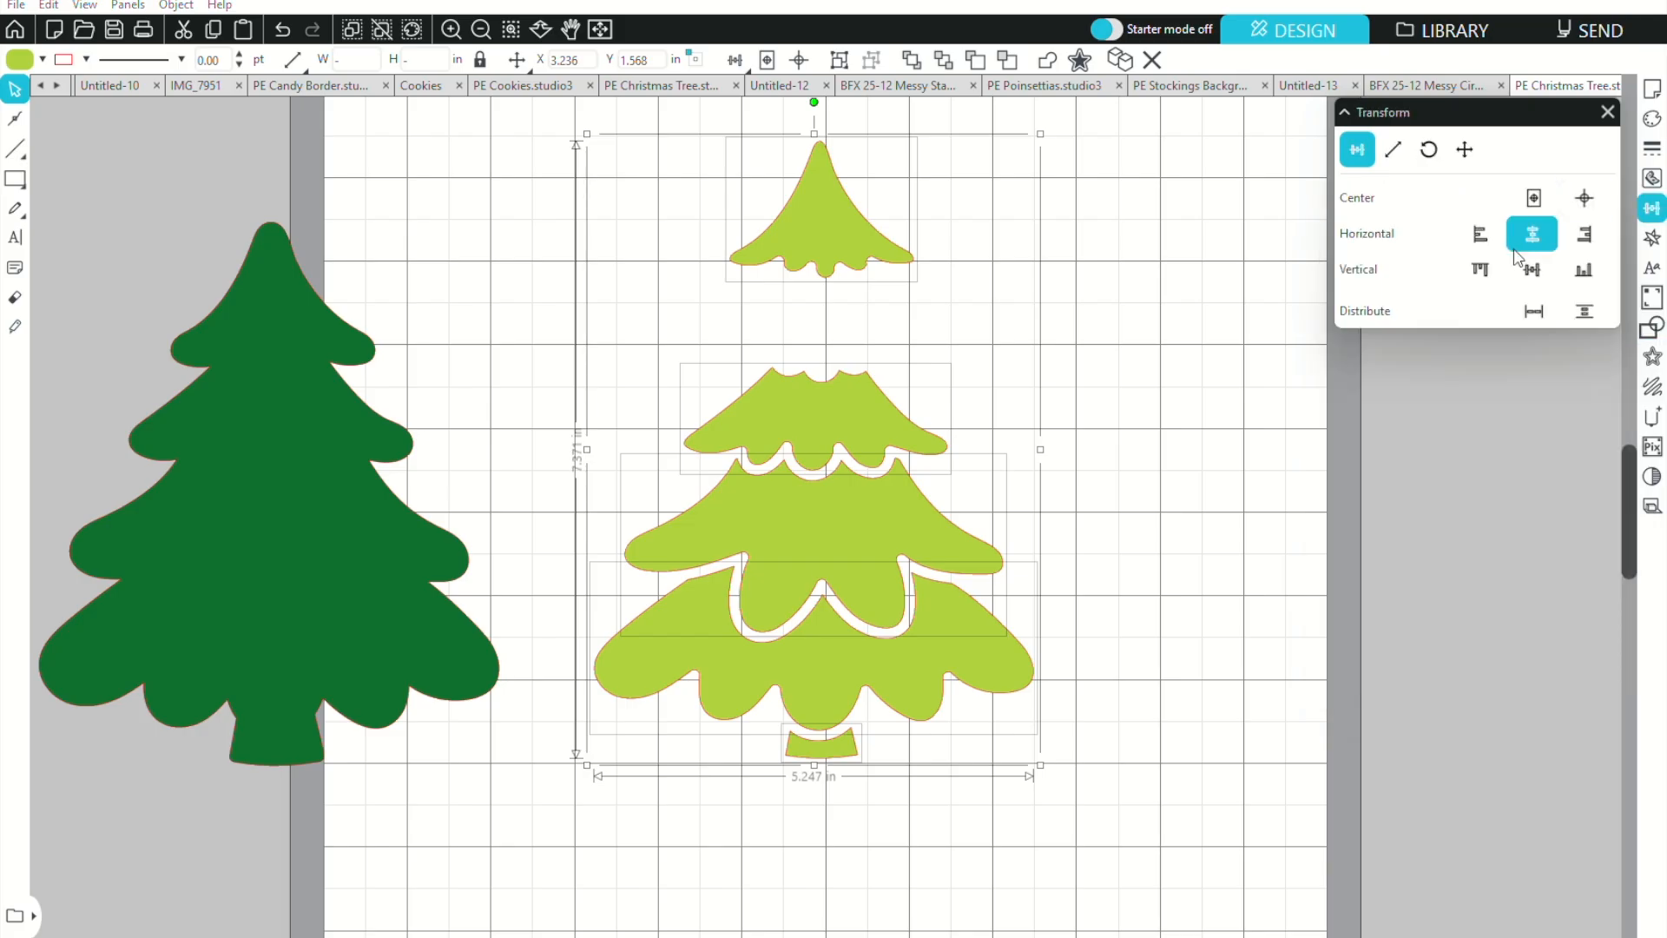
pyautogui.click(1585, 313)
pyautogui.scroll(2, 863, 595)
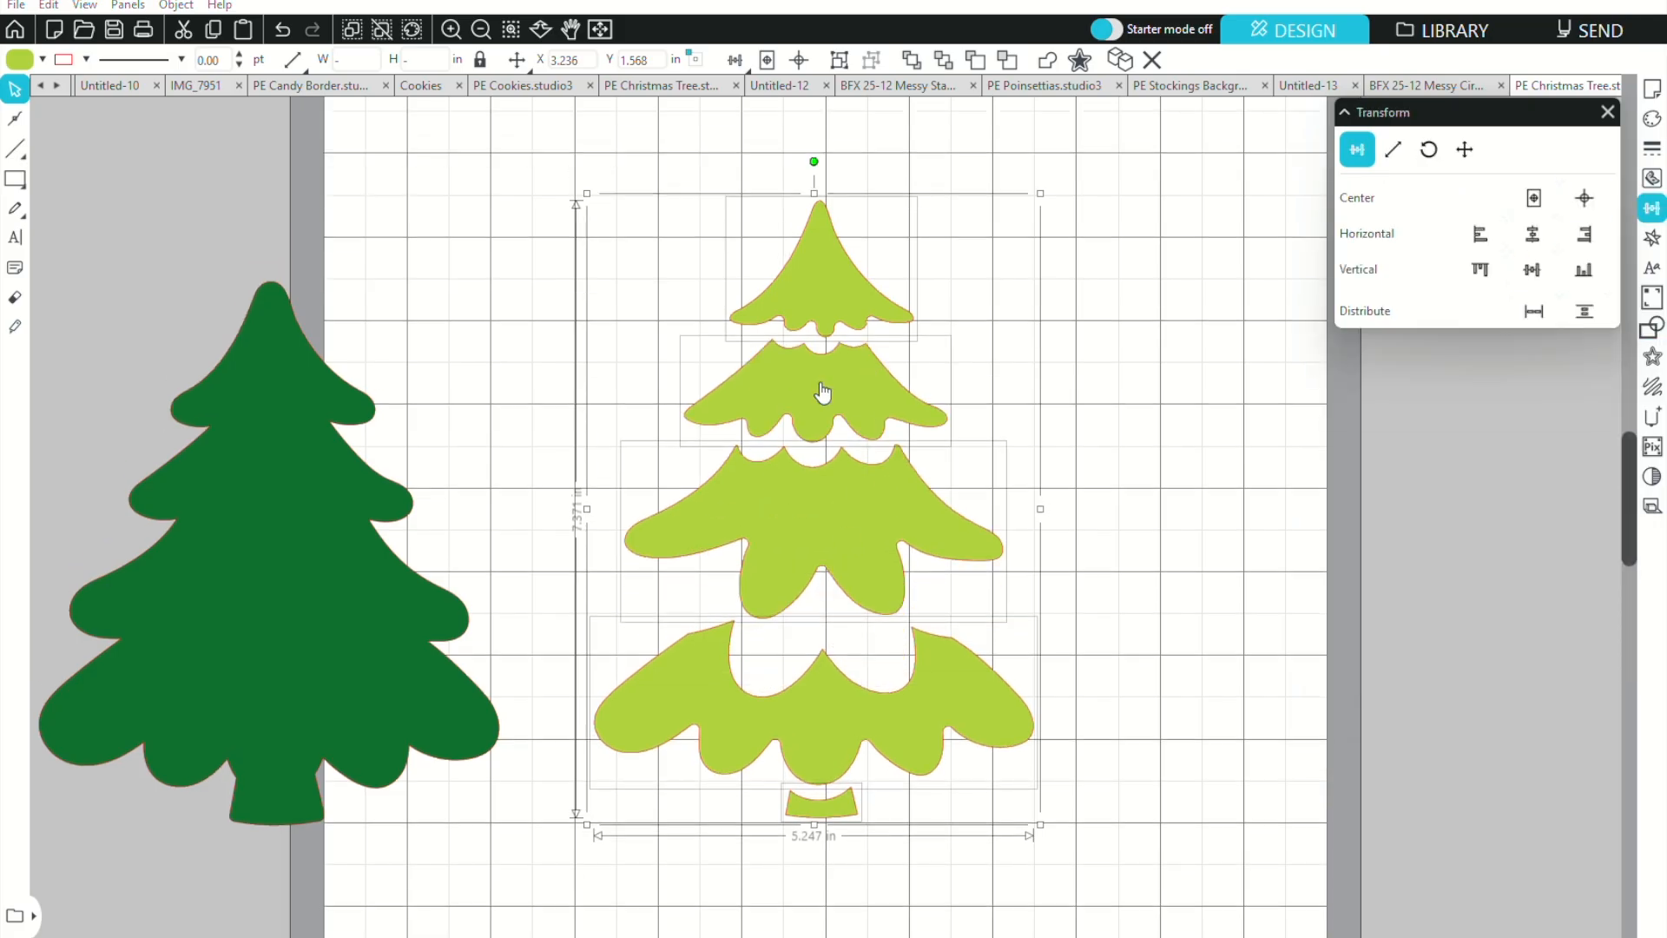
# Shift the light green pieces down, raise the top tier near the mat's upper edge, and redistribute them vertically with wider gaps
pyautogui.moveTo(811, 353); pyautogui.dragTo(825, 387)
pyautogui.click(1097, 400)
pyautogui.moveTo(820, 315); pyautogui.dragTo(820, 195)
pyautogui.moveTo(760, 150); pyautogui.dragTo(855, 840)
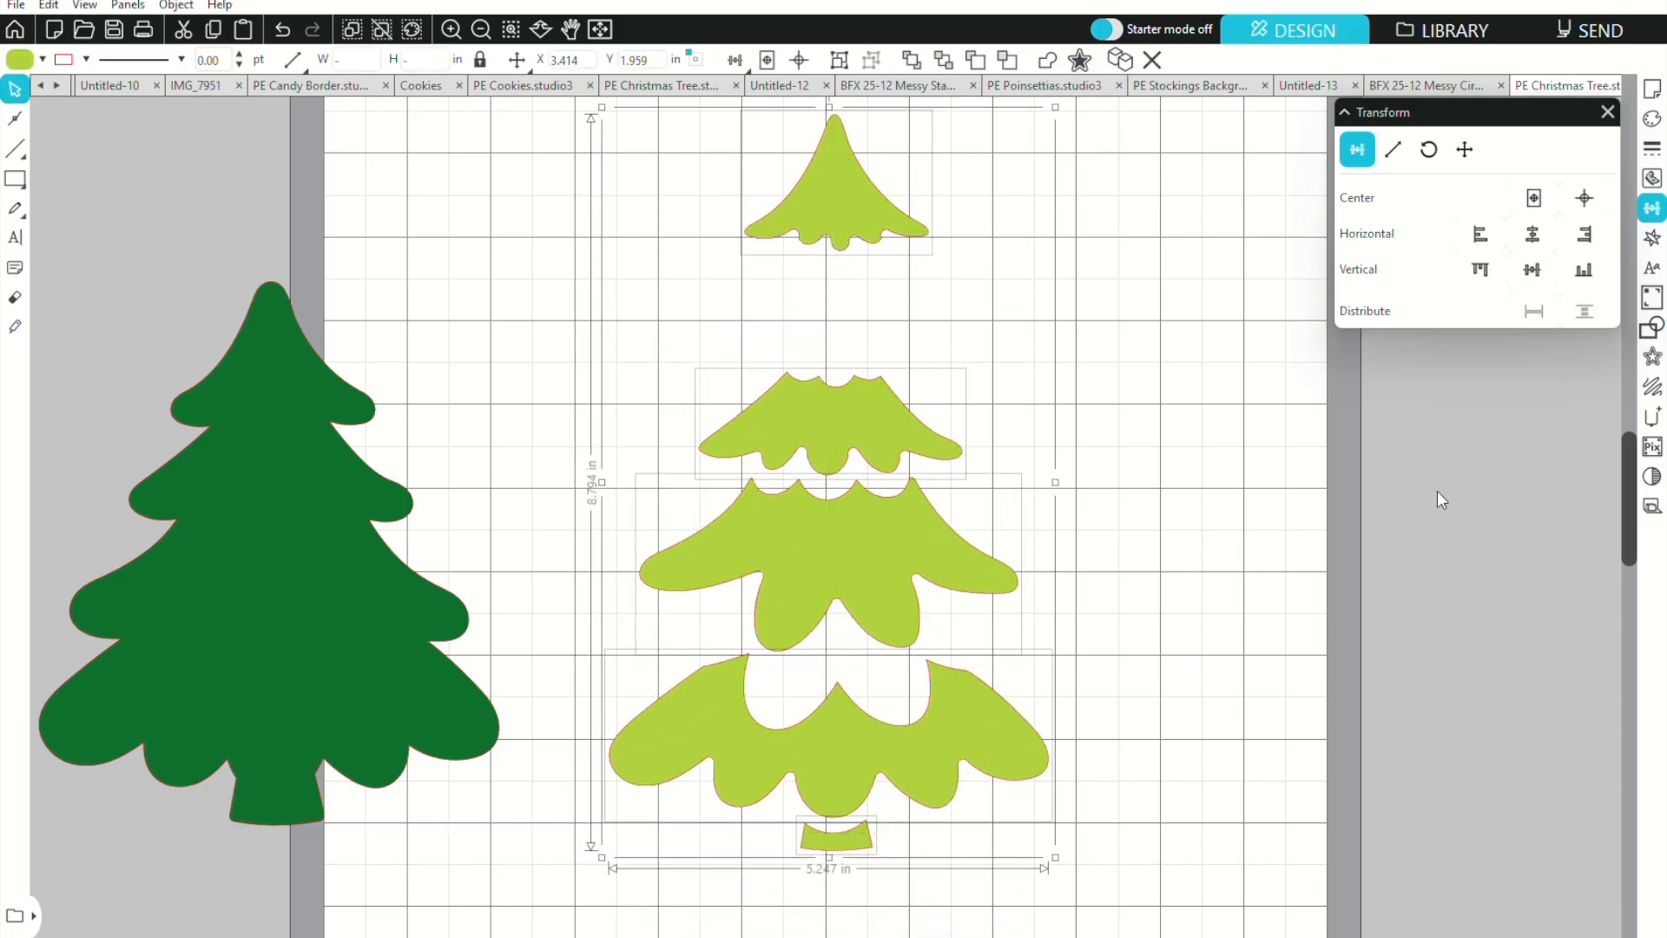
pyautogui.click(1584, 317)
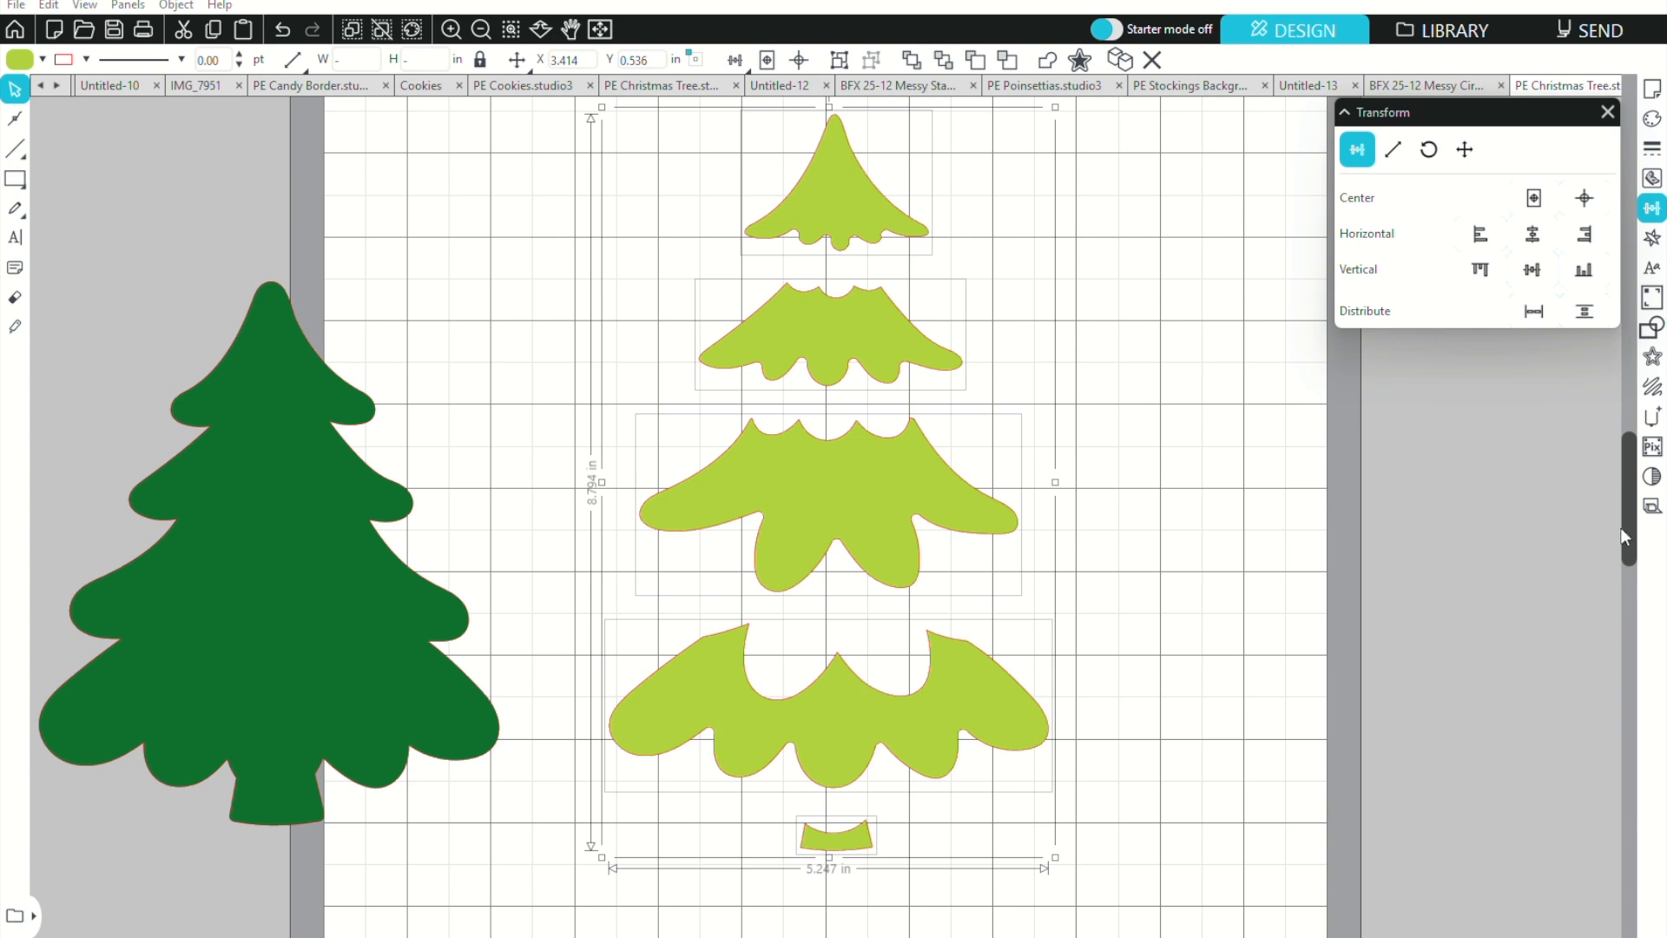
# Create rounded offset outlines around the five light green pieces at a distance of 0.100 in
pyautogui.click(1652, 357)
pyautogui.click(1582, 215)
pyautogui.click(1582, 215)
pyautogui.click(1583, 215)
pyautogui.click(1582, 215)
pyautogui.click(1583, 215)
pyautogui.click(1583, 215)
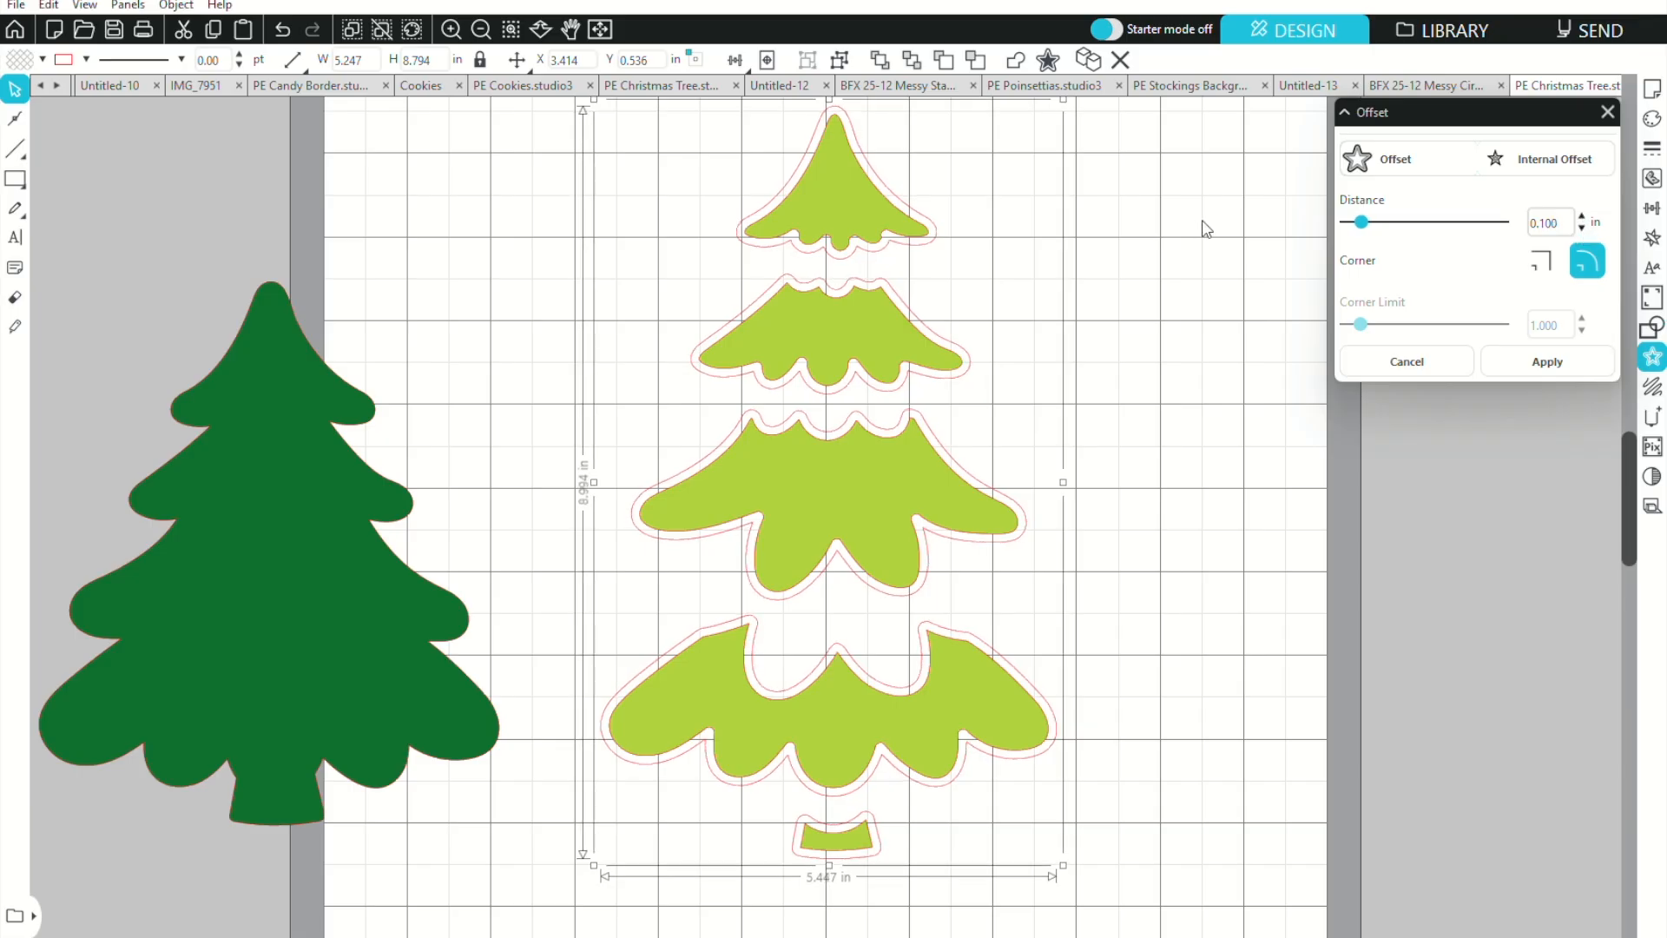
pyautogui.click(925, 257)
pyautogui.moveTo(926, 257); pyautogui.dragTo(309, 512)
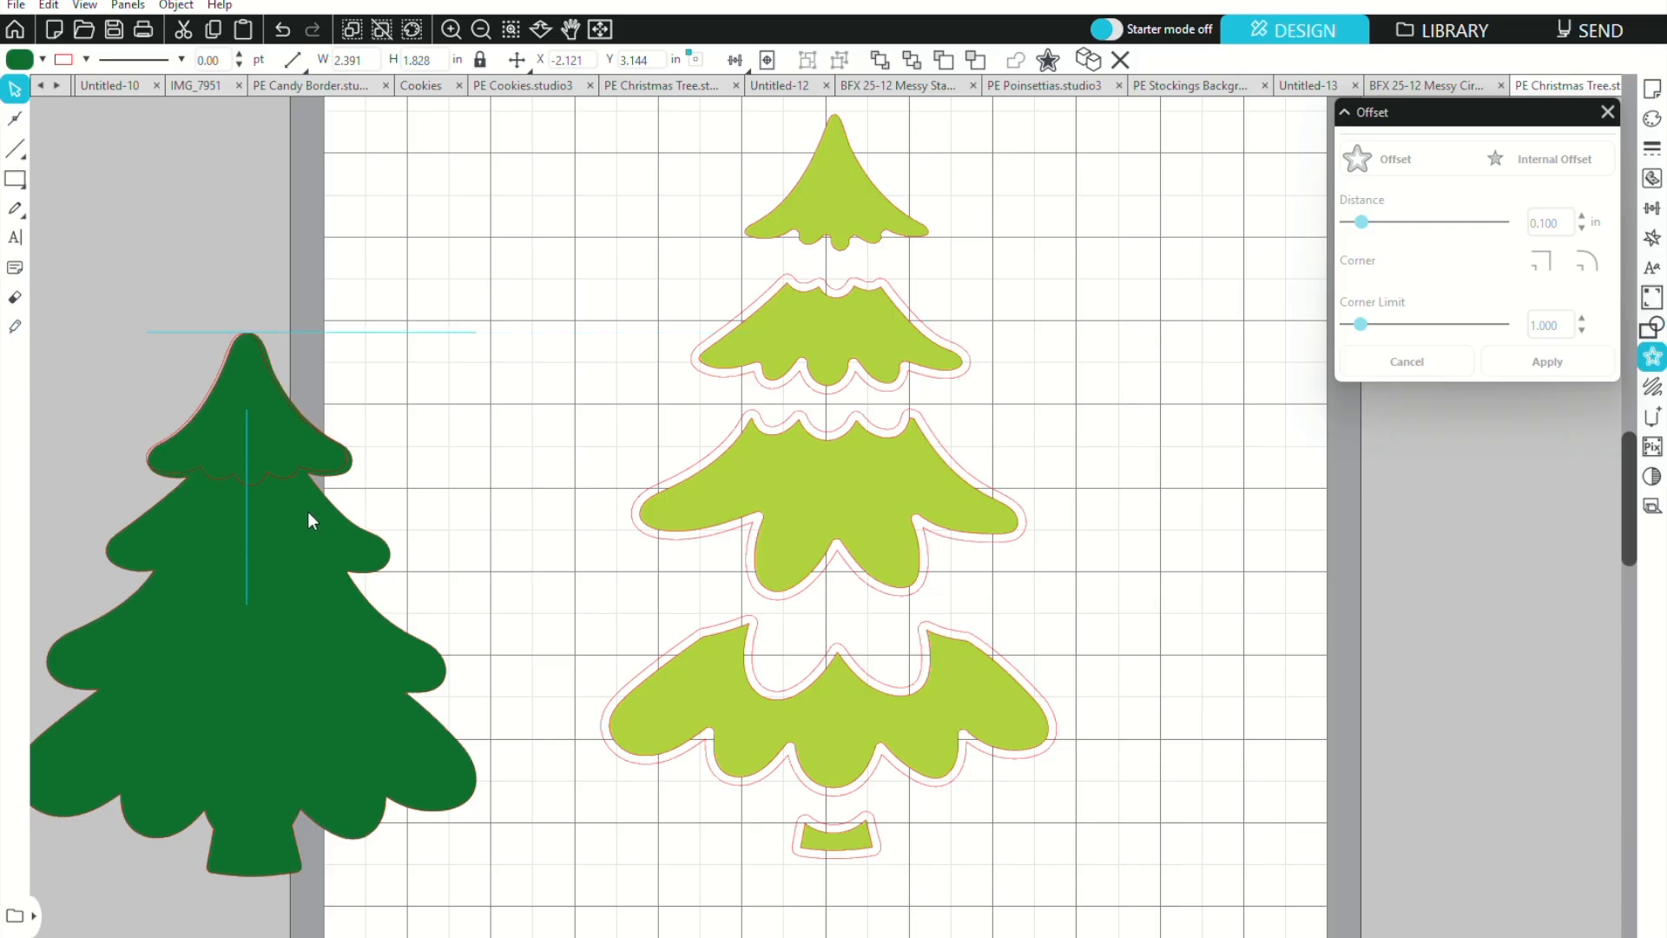
pyautogui.click(284, 28)
pyautogui.click(283, 28)
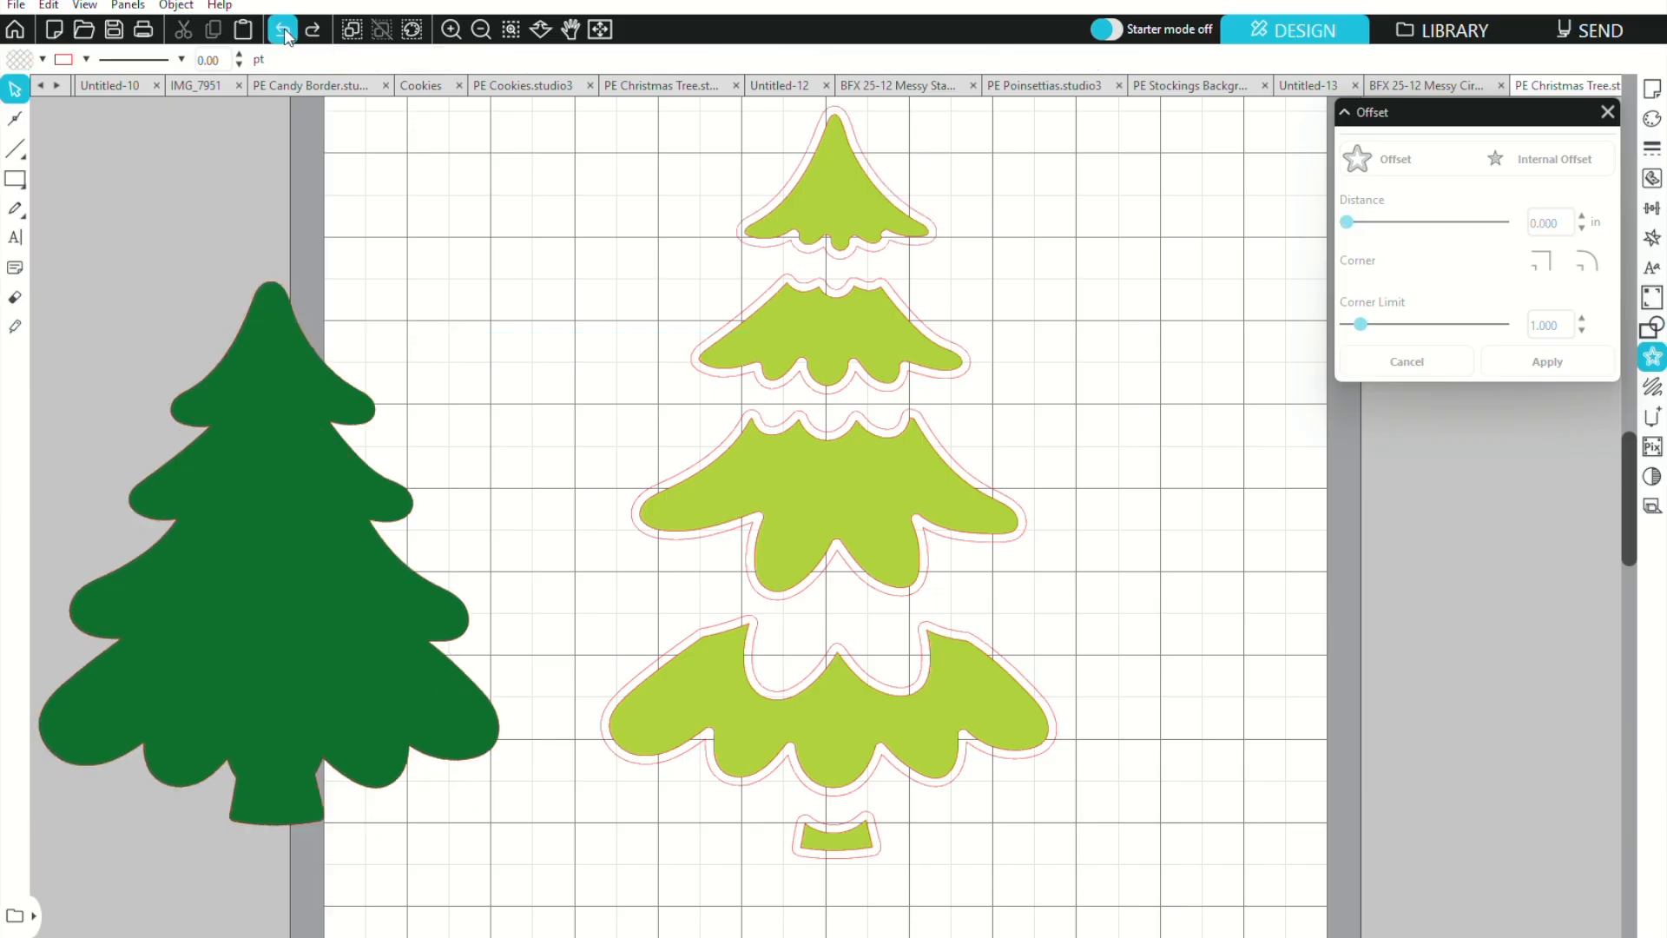
# Undo the applied offset and return its distance to 0.105 in
pyautogui.click(284, 28)
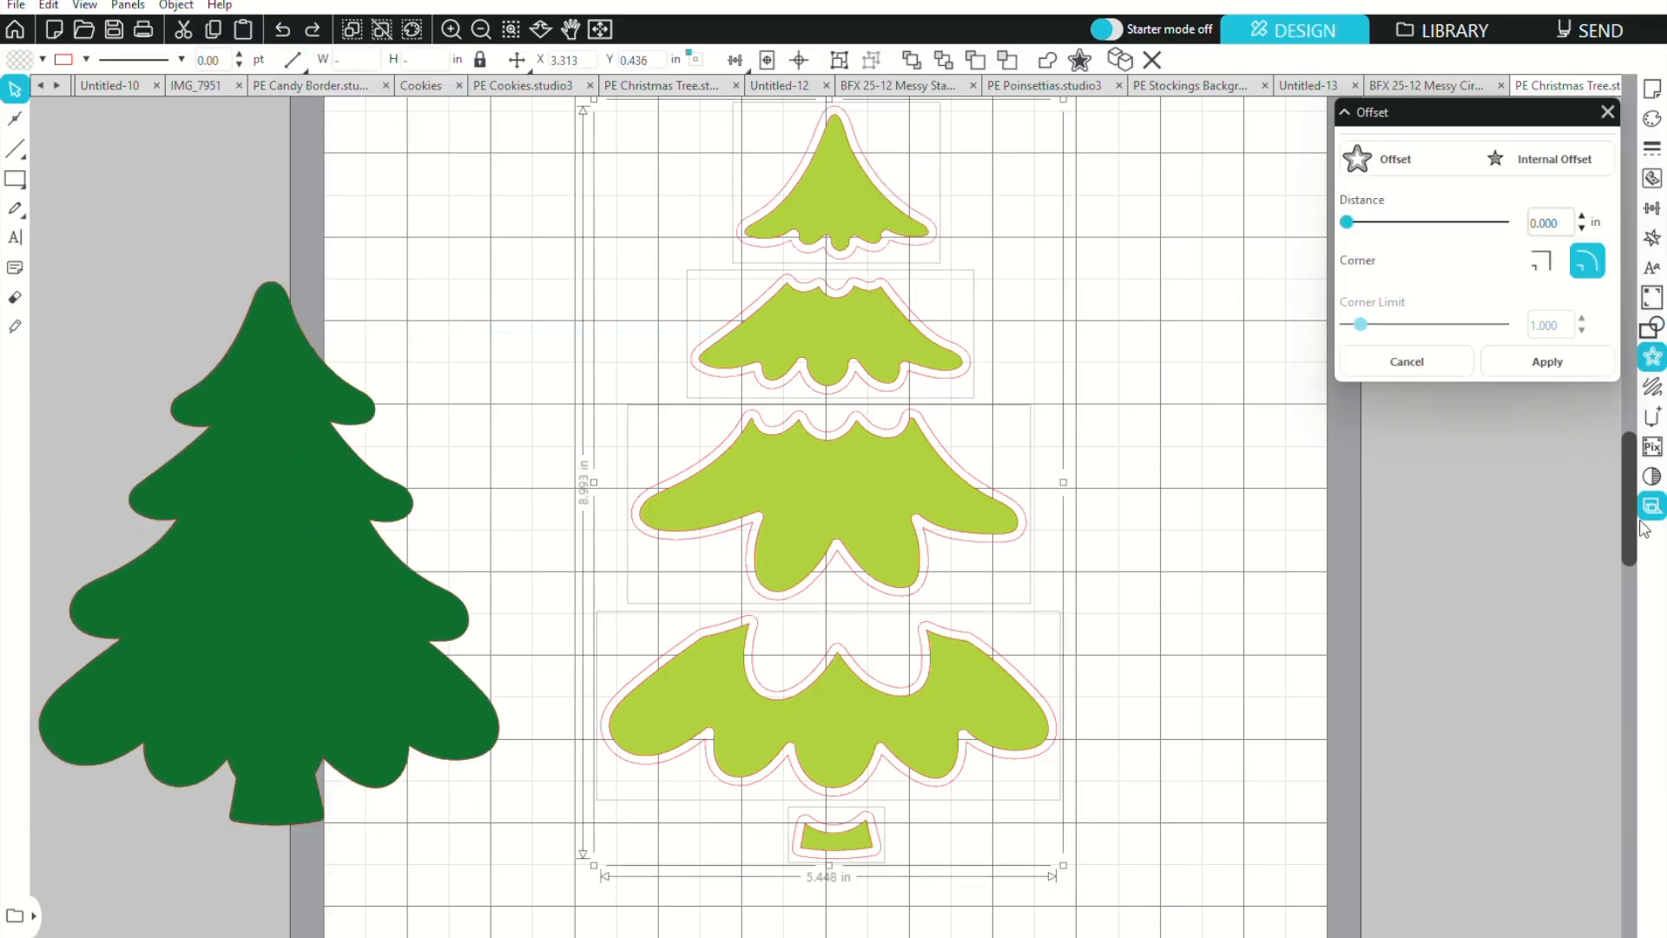
pyautogui.click(282, 39)
pyautogui.click(288, 35)
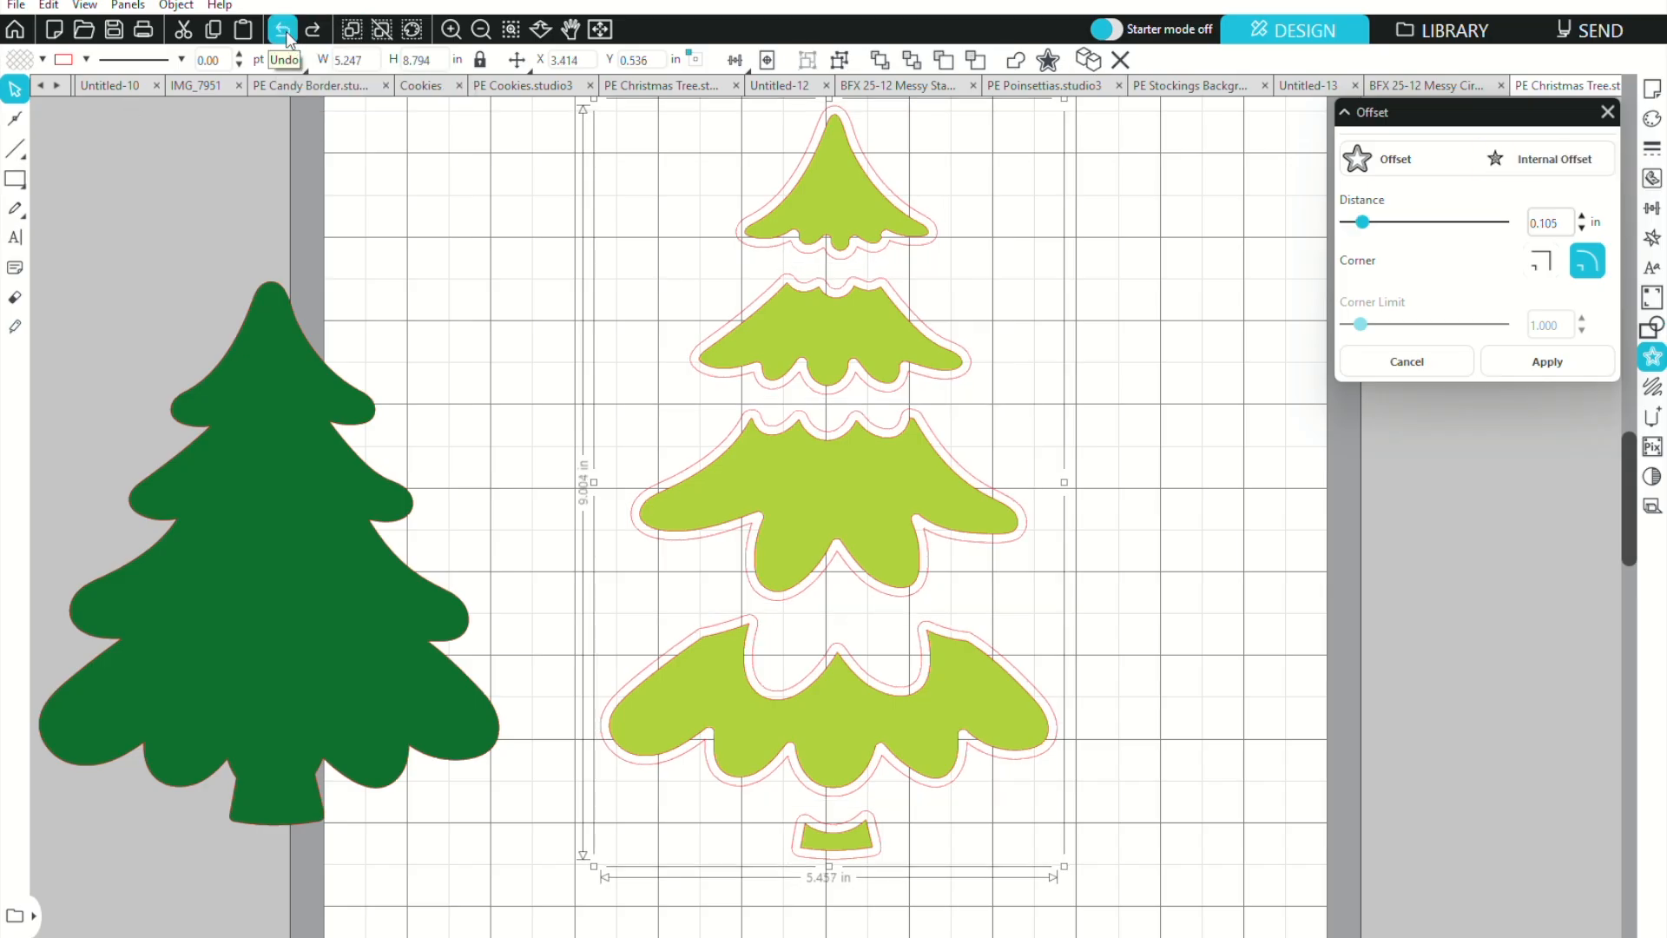
# Place the top tier's offset outline over the tip of the dark green silhouette and align the two on their horizontal centers
pyautogui.moveTo(945, 247); pyautogui.dragTo(379, 417)
pyautogui.keyDown('shift'); pyautogui.click(262, 349); pyautogui.keyUp('shift')
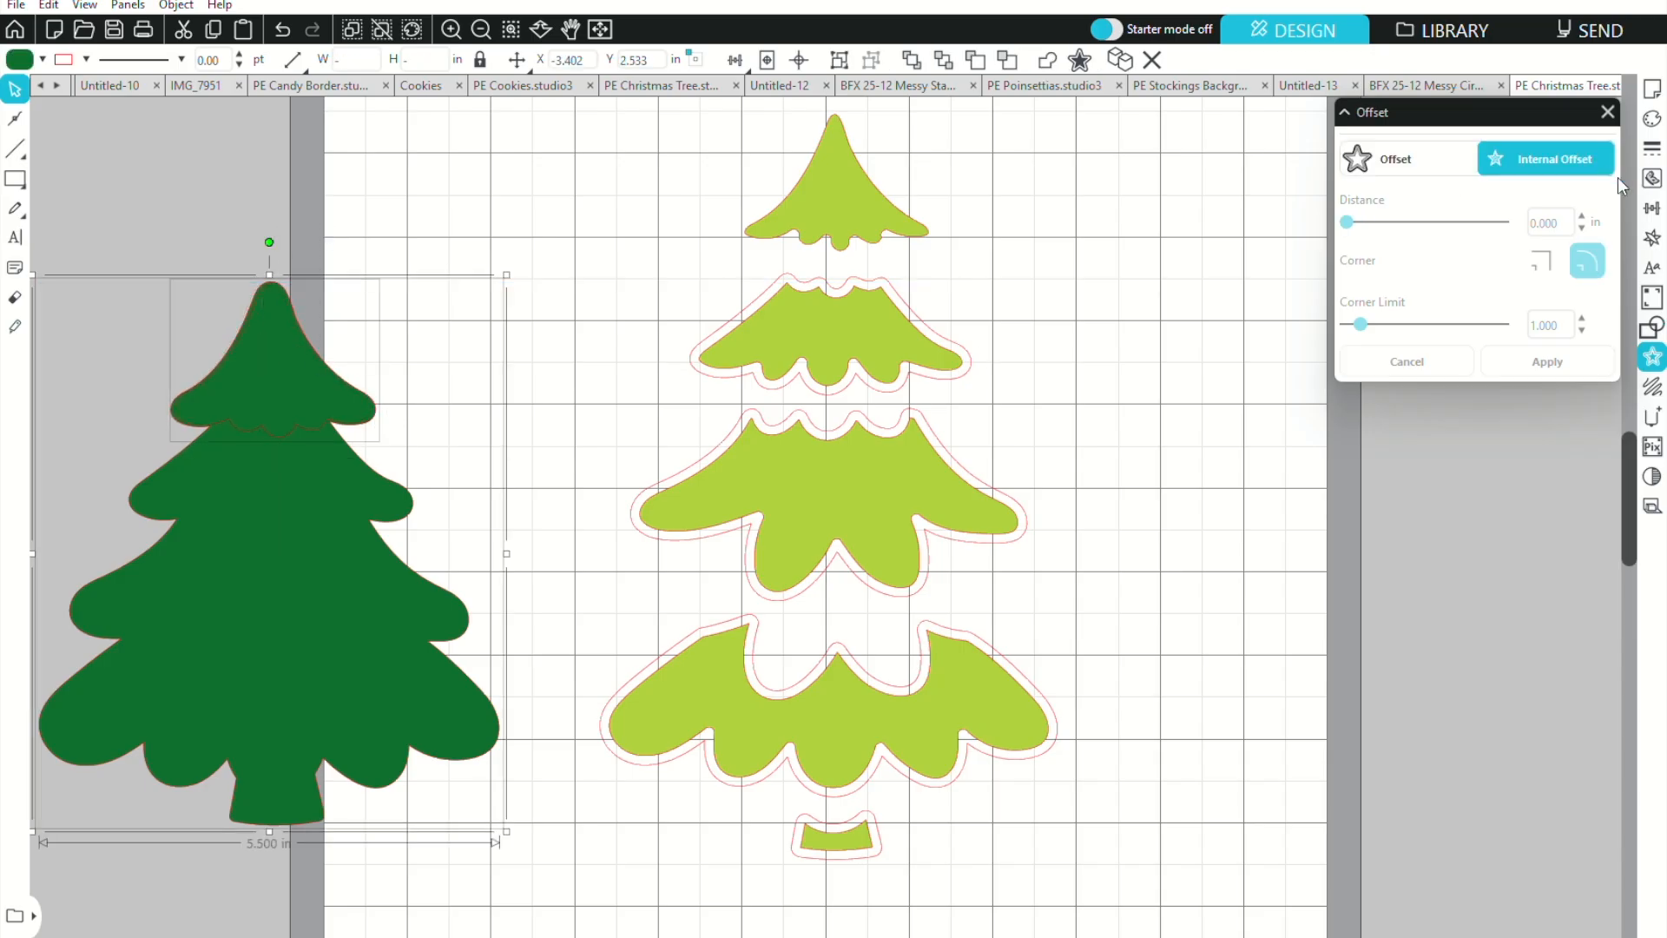
pyautogui.click(1652, 207)
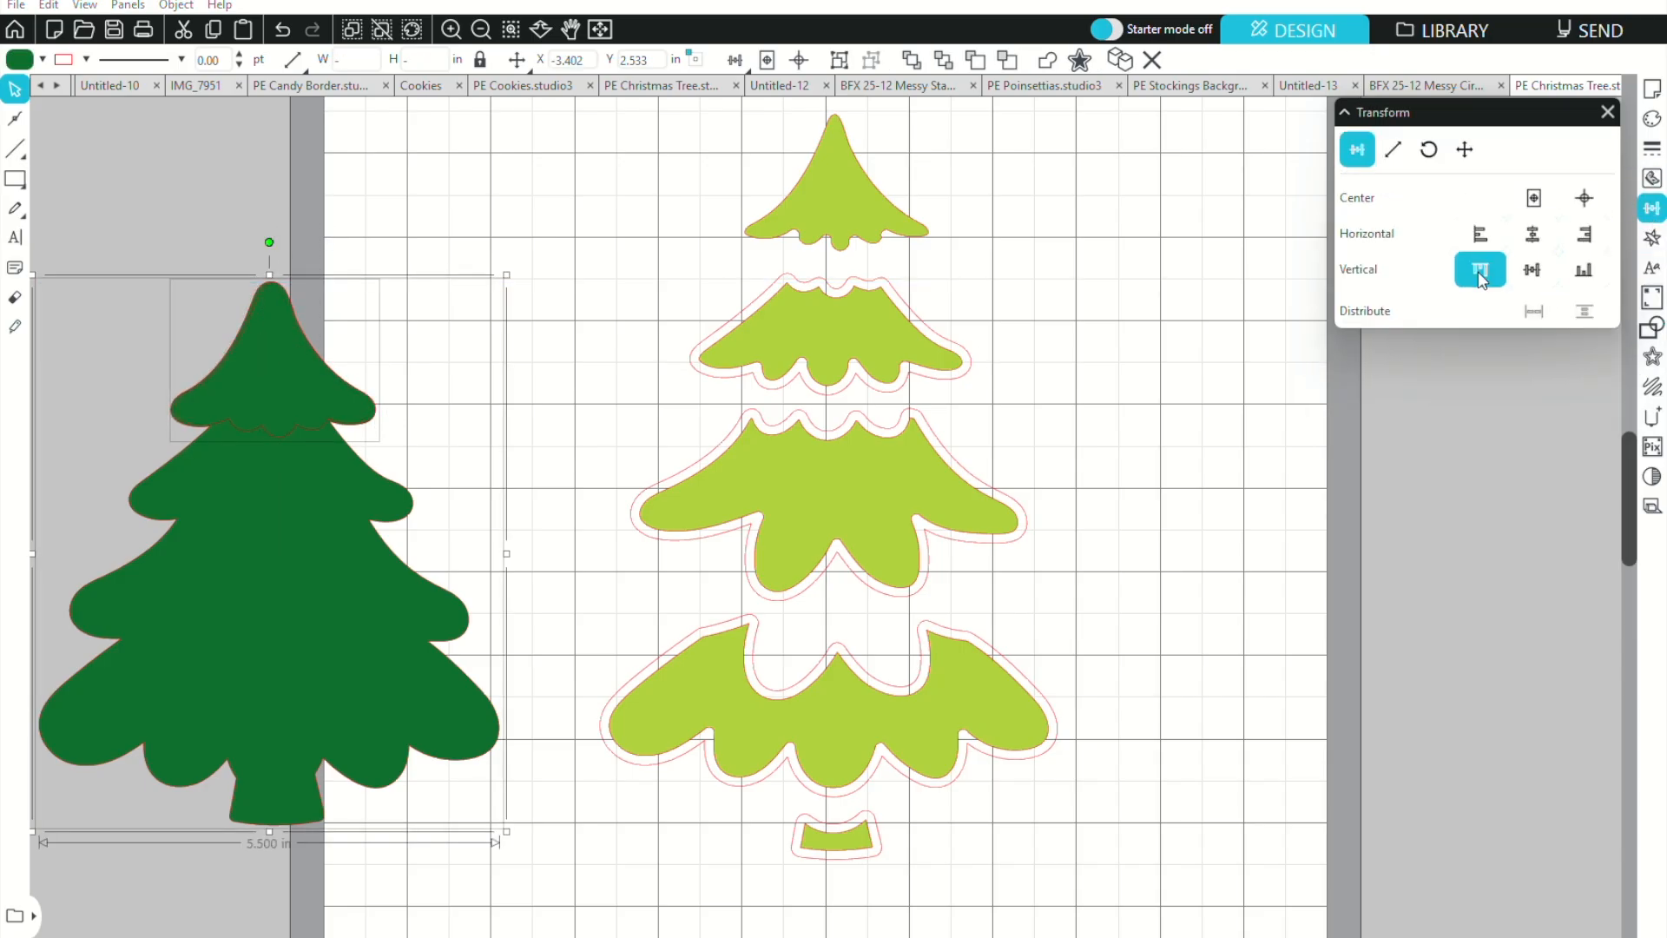
pyautogui.click(1531, 239)
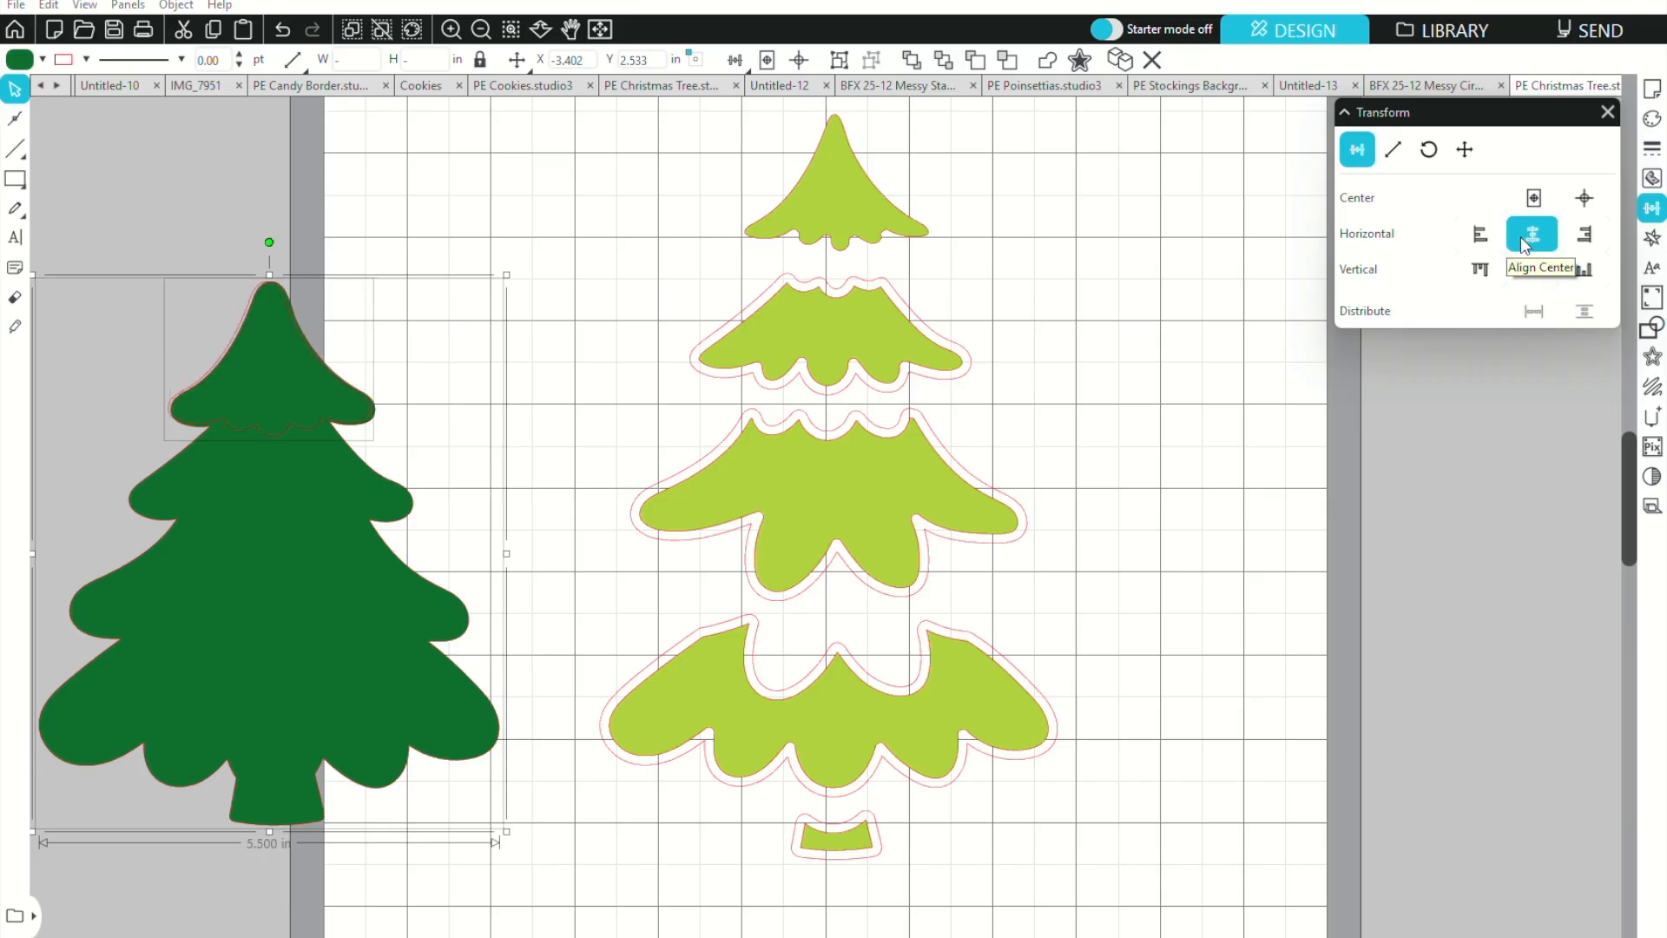
pyautogui.click(320, 283)
pyautogui.click(229, 356)
pyautogui.moveTo(229, 356); pyautogui.dragTo(229, 357)
pyautogui.click(507, 337)
# Move the light green tiers and trunk out of their offset outlines and restack them as a tree beside the outlines
pyautogui.moveTo(374, 409); pyautogui.dragTo(1094, 258)
pyautogui.moveTo(873, 339); pyautogui.dragTo(1199, 401)
pyautogui.moveTo(1069, 252); pyautogui.dragTo(1239, 192)
pyautogui.moveTo(1175, 397); pyautogui.dragTo(1254, 305)
pyautogui.moveTo(820, 504); pyautogui.dragTo(1227, 446)
pyautogui.moveTo(841, 741); pyautogui.dragTo(1239, 576)
pyautogui.moveTo(863, 841); pyautogui.dragTo(1266, 649)
# Move the dark green silhouette off the mat's right side and place the stacked light green pieces on top of it
pyautogui.moveTo(393, 538); pyautogui.dragTo(1632, 538)
pyautogui.moveTo(524, 327); pyautogui.dragTo(414, 327)
pyautogui.click(982, 161)
pyautogui.moveTo(985, 169); pyautogui.dragTo(1302, 681)
pyautogui.moveTo(1153, 475); pyautogui.dragTo(1612, 637)
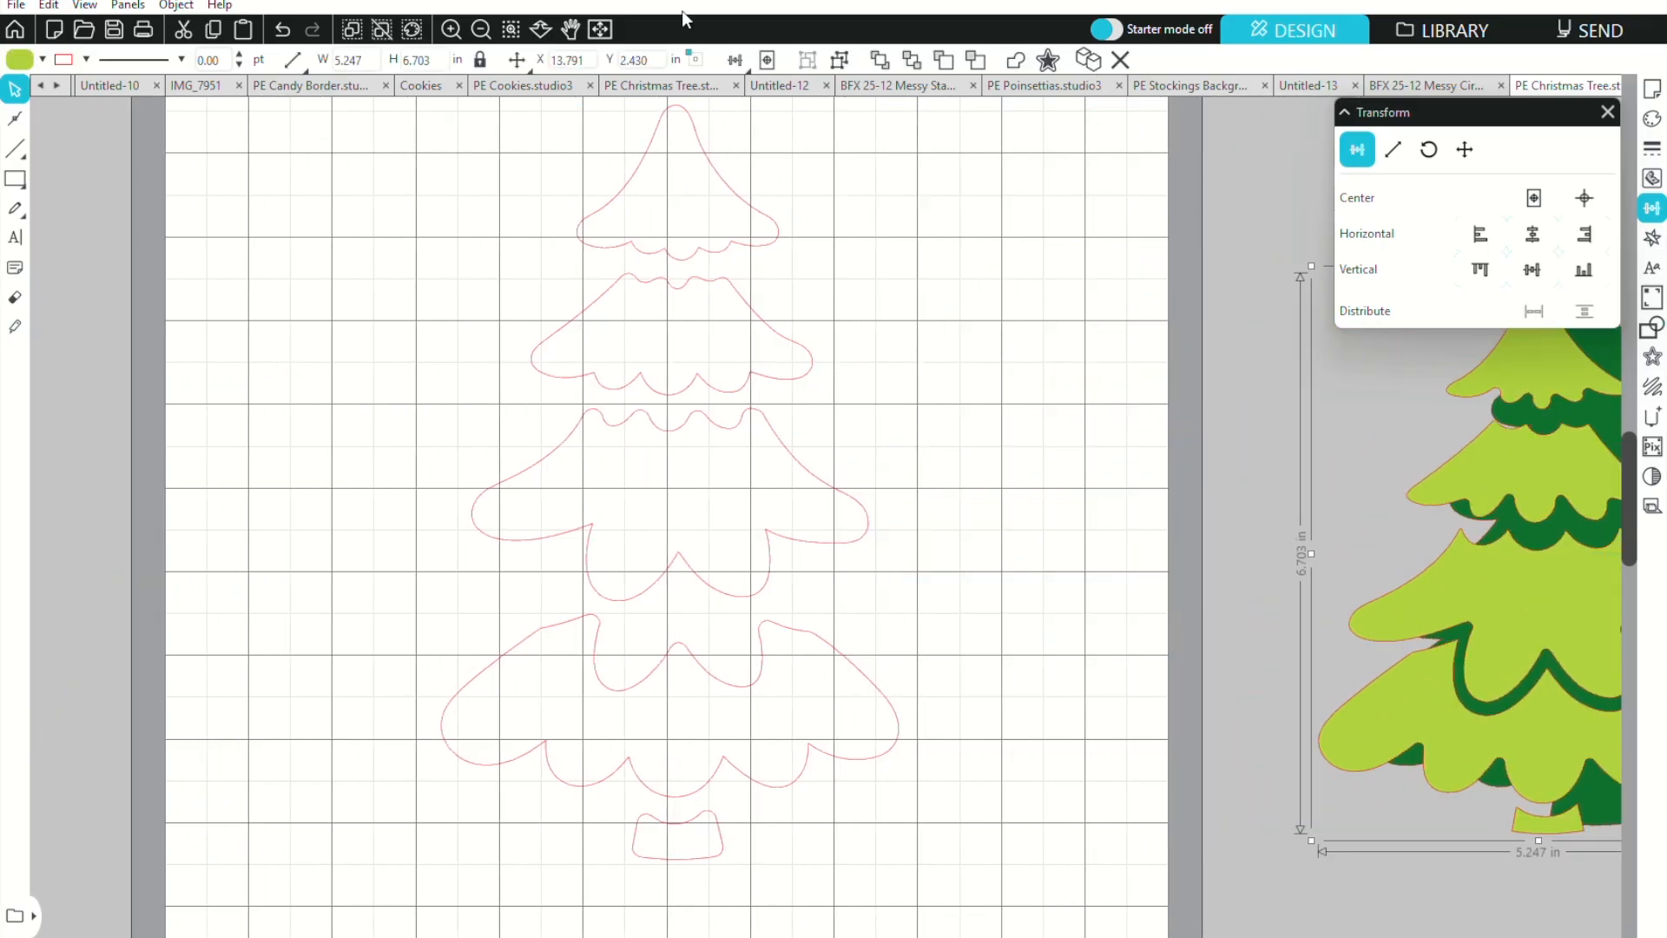
# Move the top tier's offset outline to the upper-right area of the mat and duplicate it
pyautogui.click(481, 32)
pyautogui.click(451, 31)
pyautogui.scroll(2, 717, 496)
pyautogui.moveTo(644, 249); pyautogui.dragTo(984, 323)
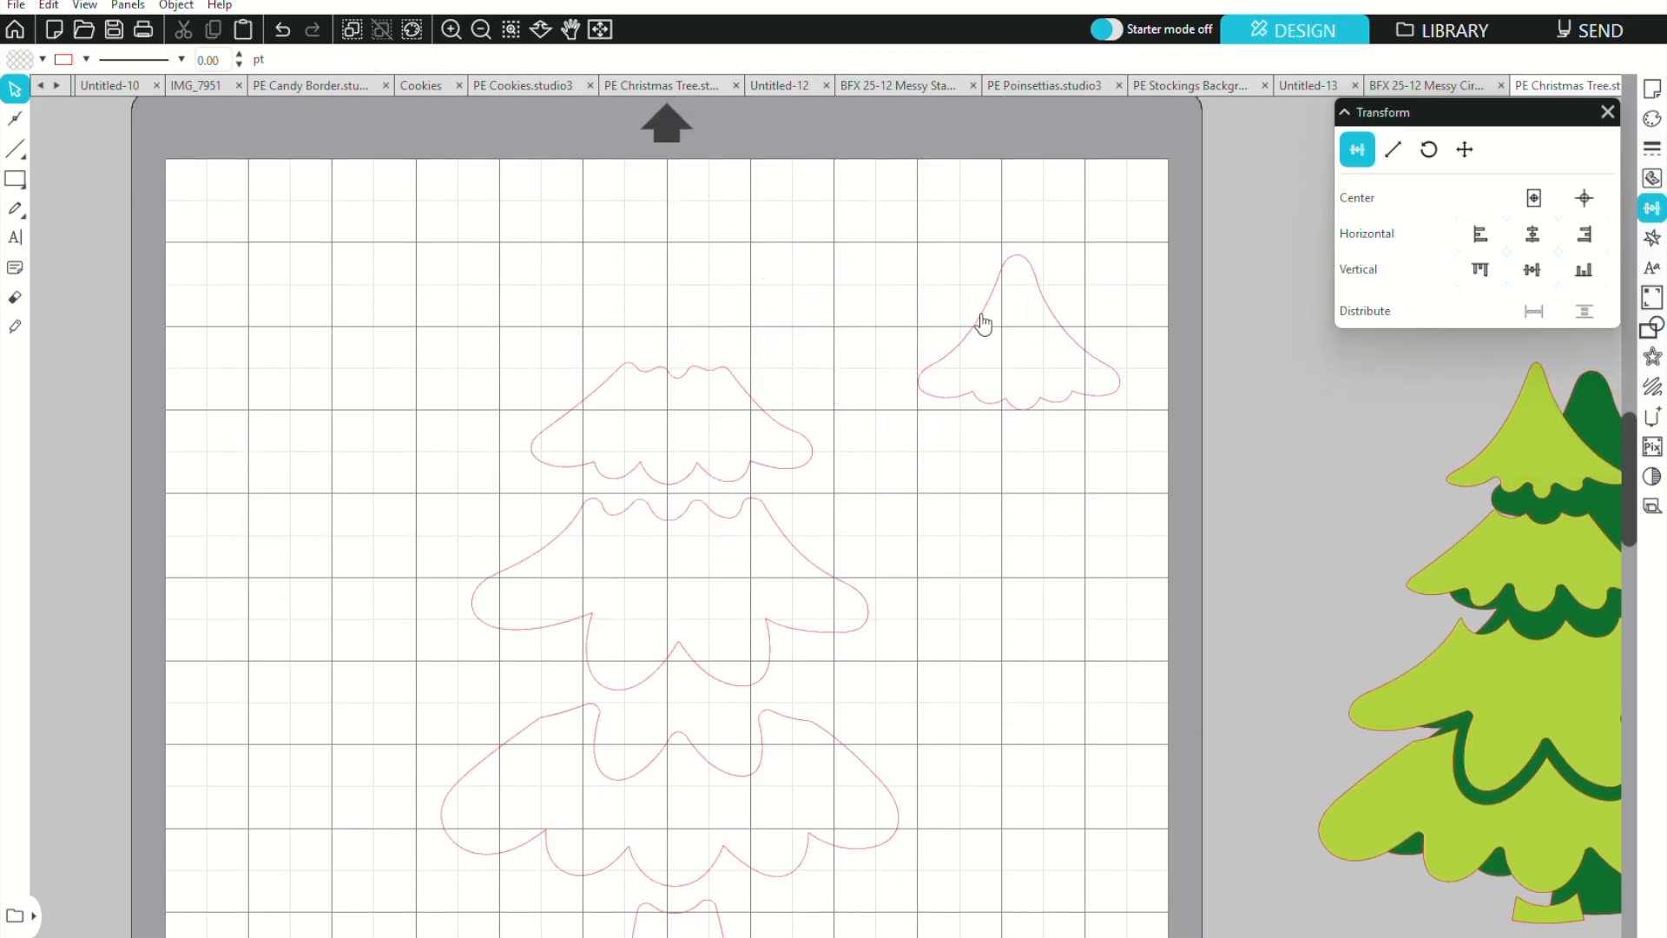
pyautogui.rightClick(985, 323)
pyautogui.click(1046, 467)
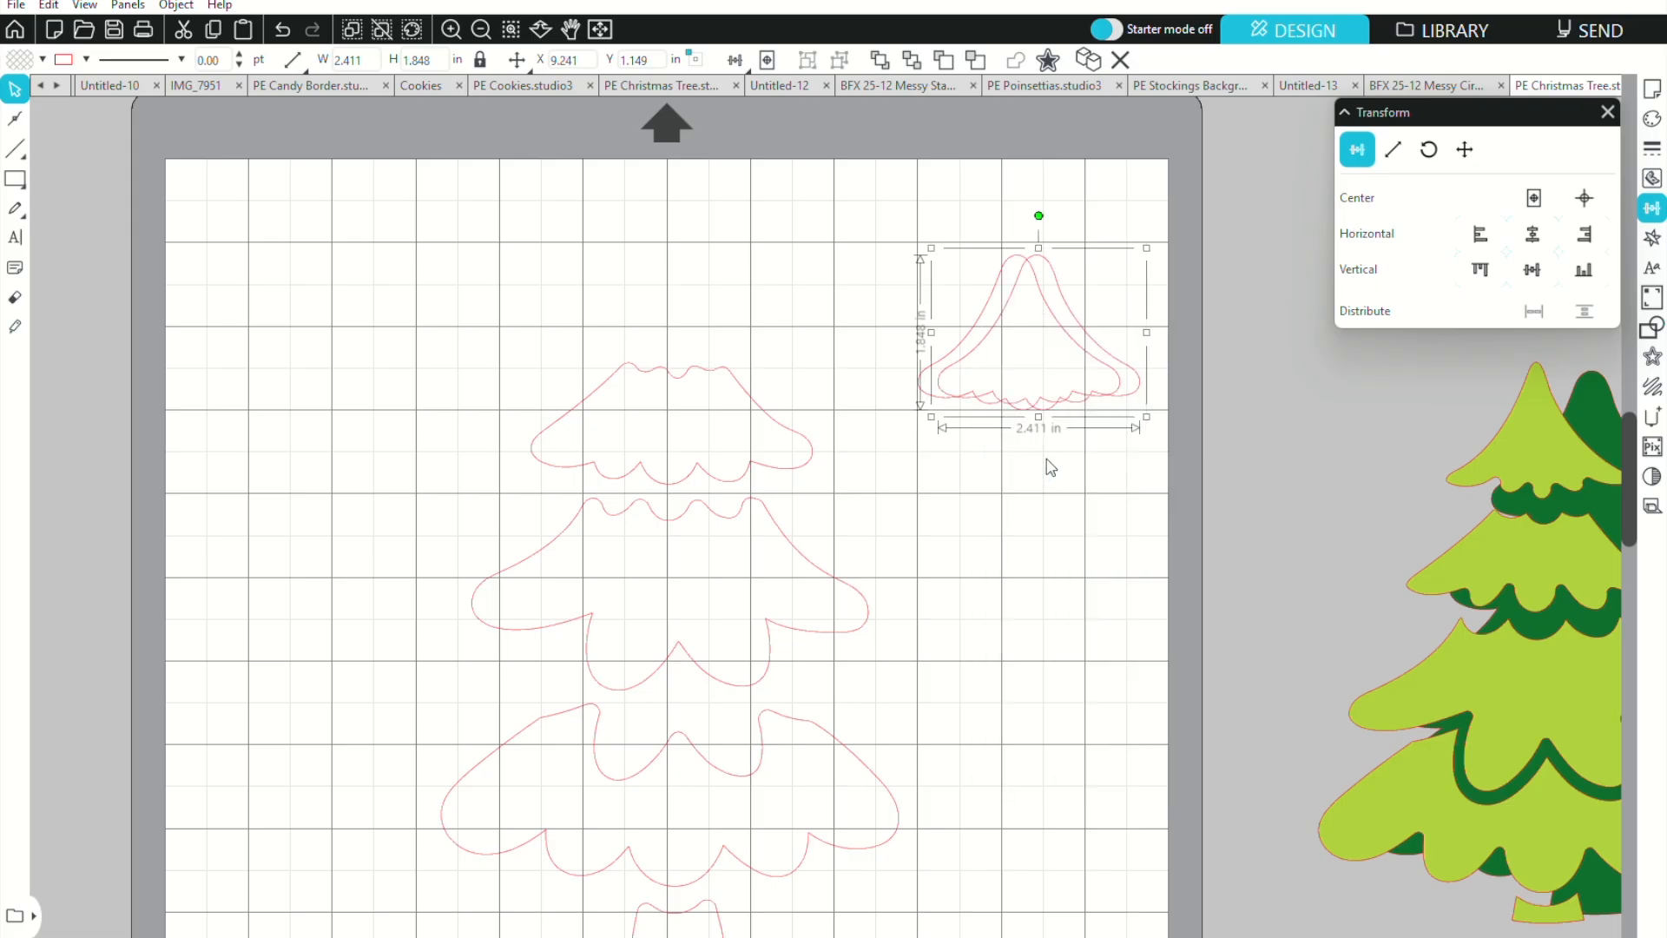
pyautogui.click(1186, 383)
pyautogui.click(1139, 390)
pyautogui.rightClick(1137, 387)
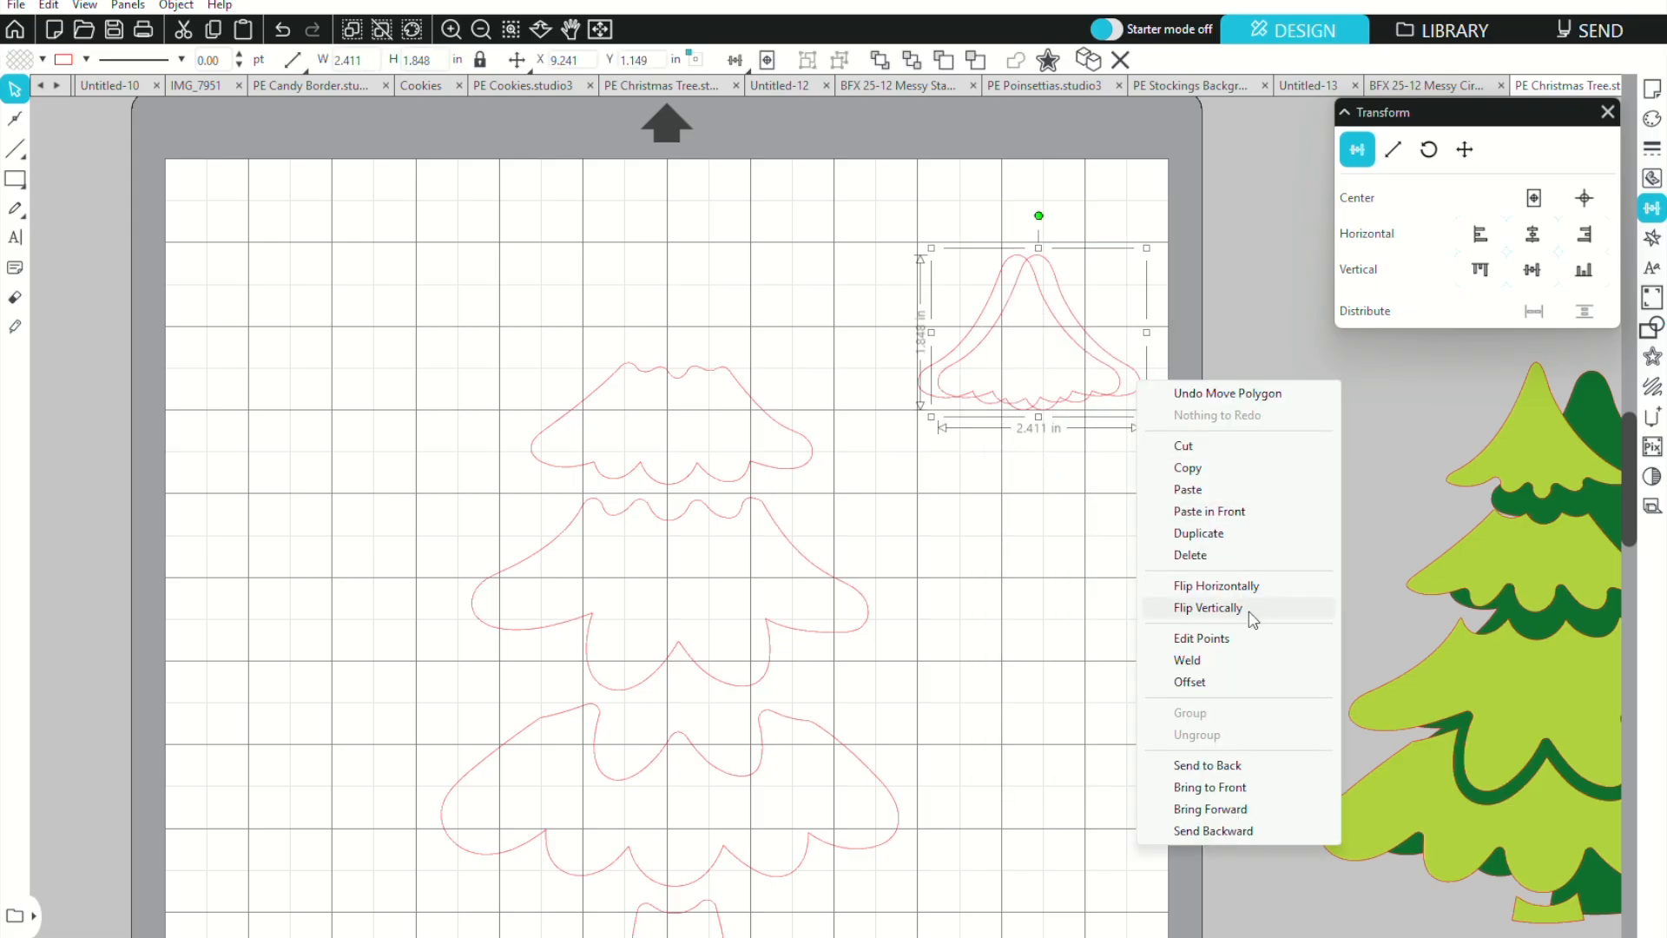
pyautogui.click(1243, 589)
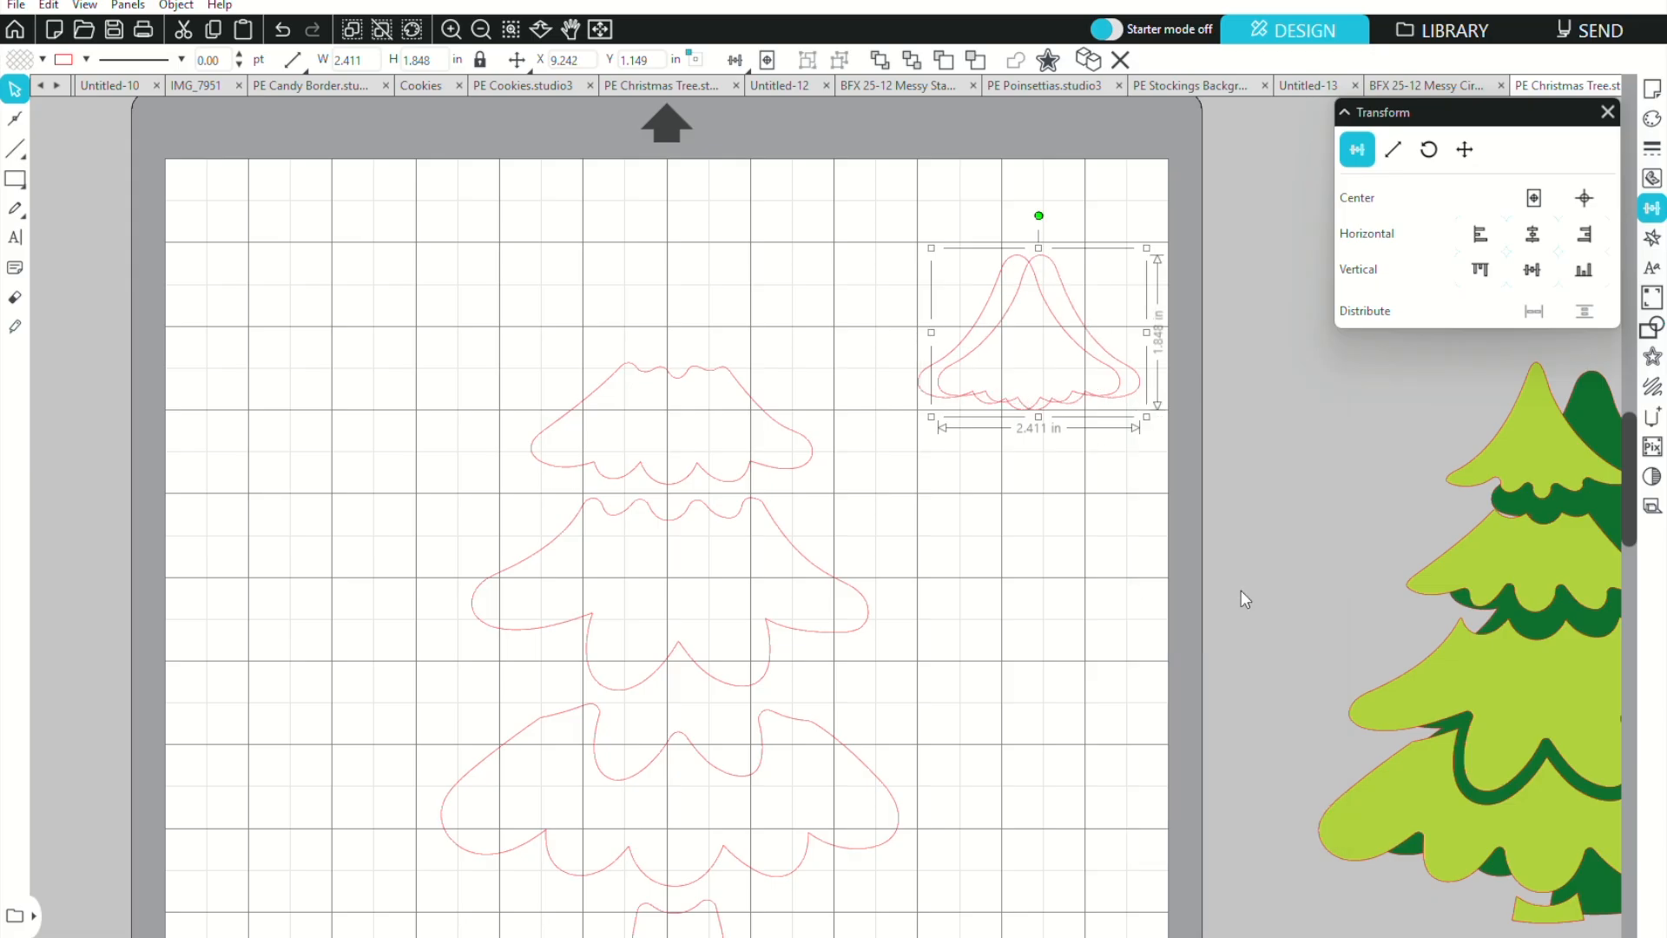
pyautogui.click(282, 29)
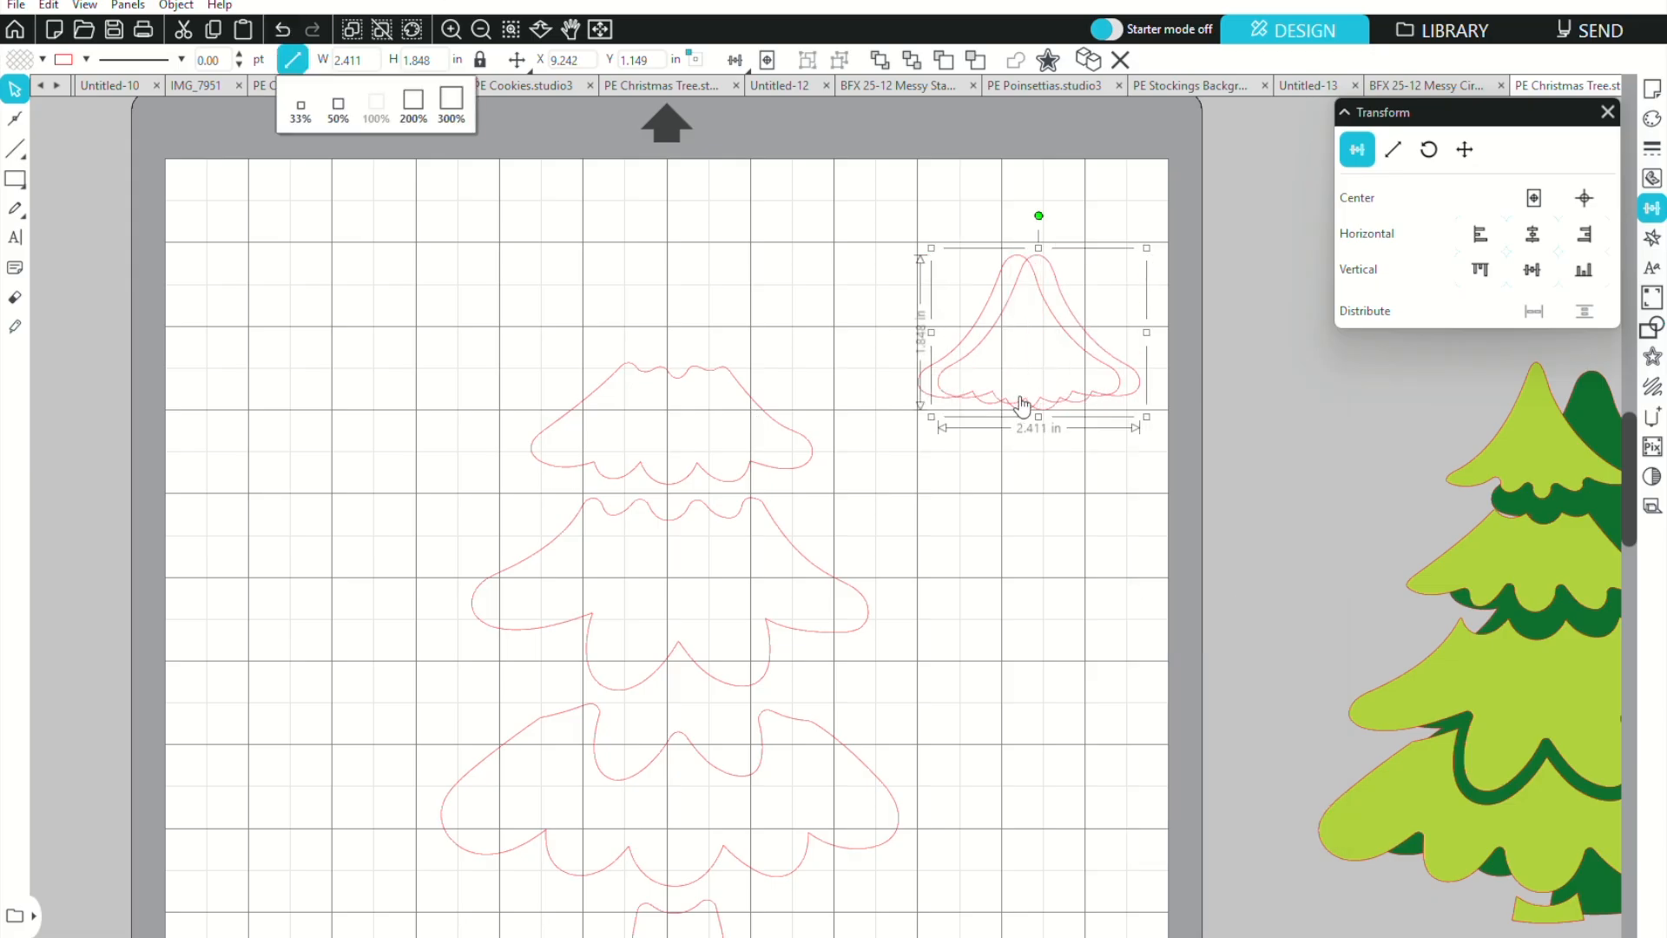
# Flip the duplicated top-tier outline vertically and position it above the original so their tips slightly overlap
pyautogui.rightClick(1156, 386)
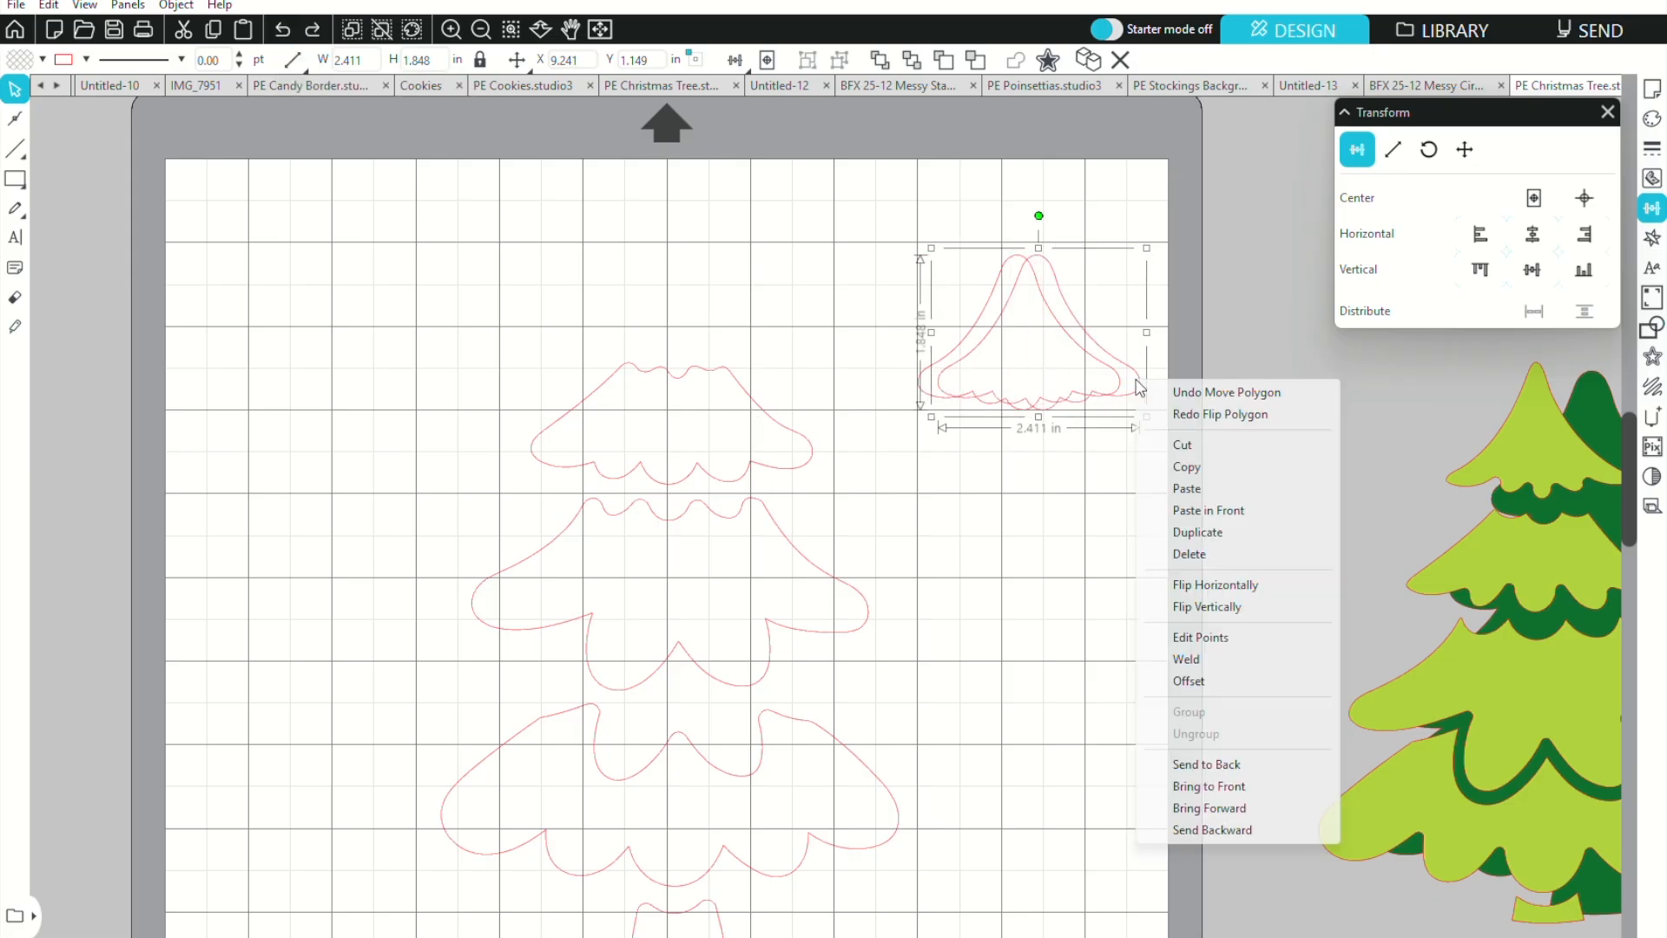
pyautogui.click(1202, 612)
pyautogui.scroll(4, 1146, 576)
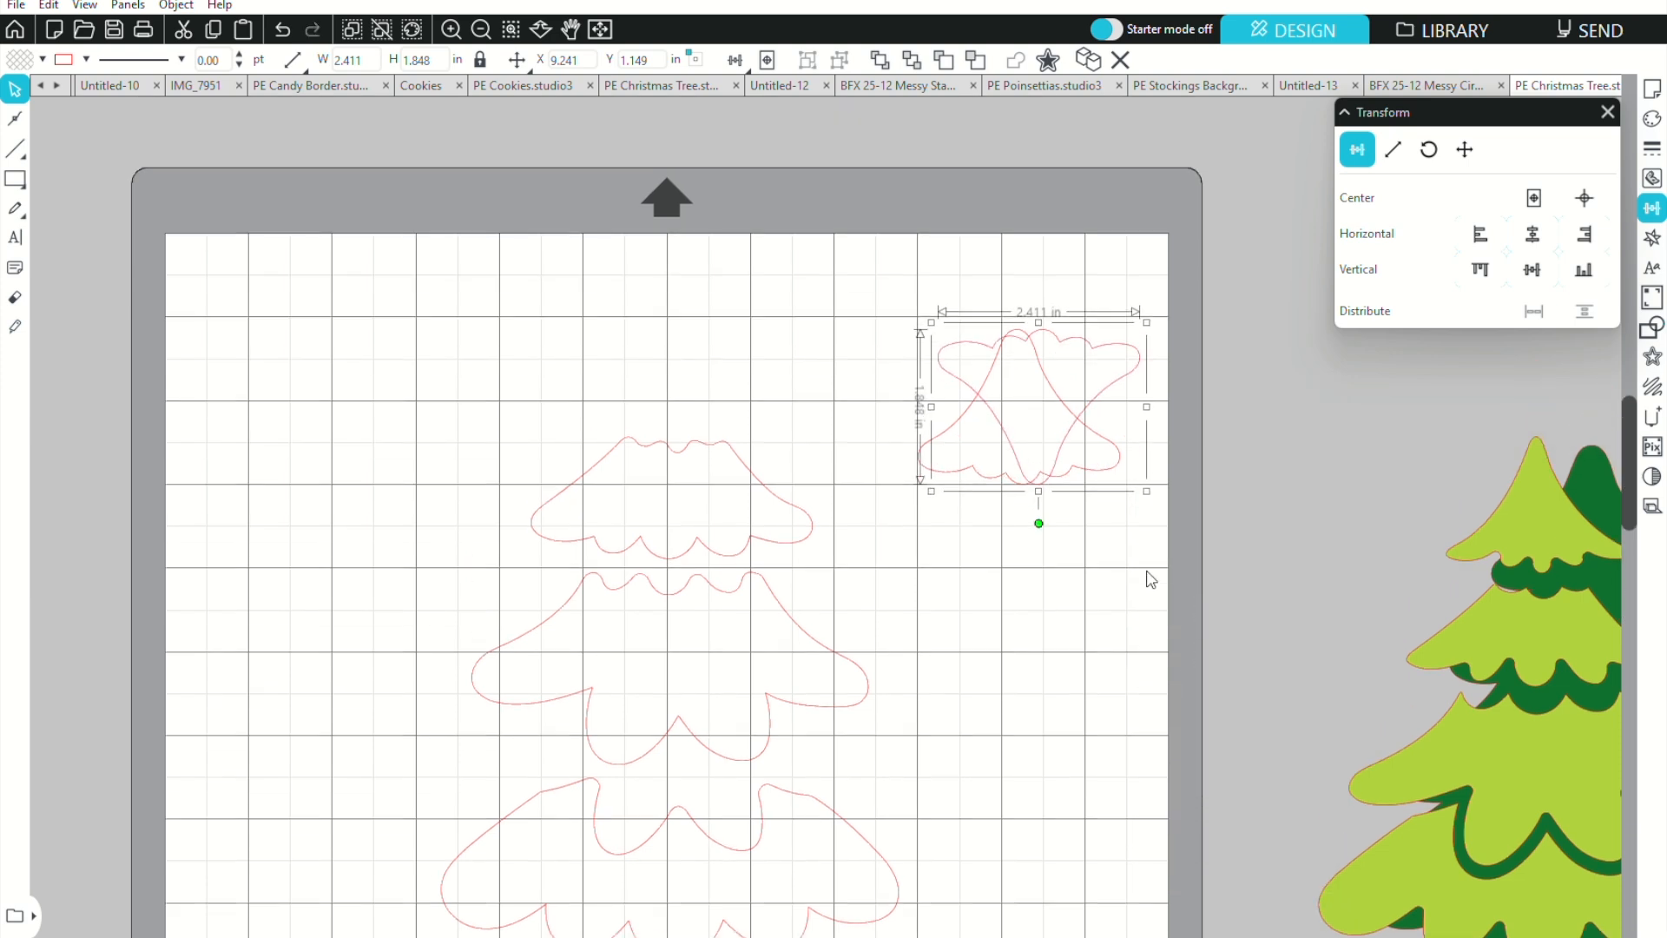
pyautogui.scroll(2, 1140, 544)
pyautogui.moveTo(1141, 552); pyautogui.dragTo(1122, 393)
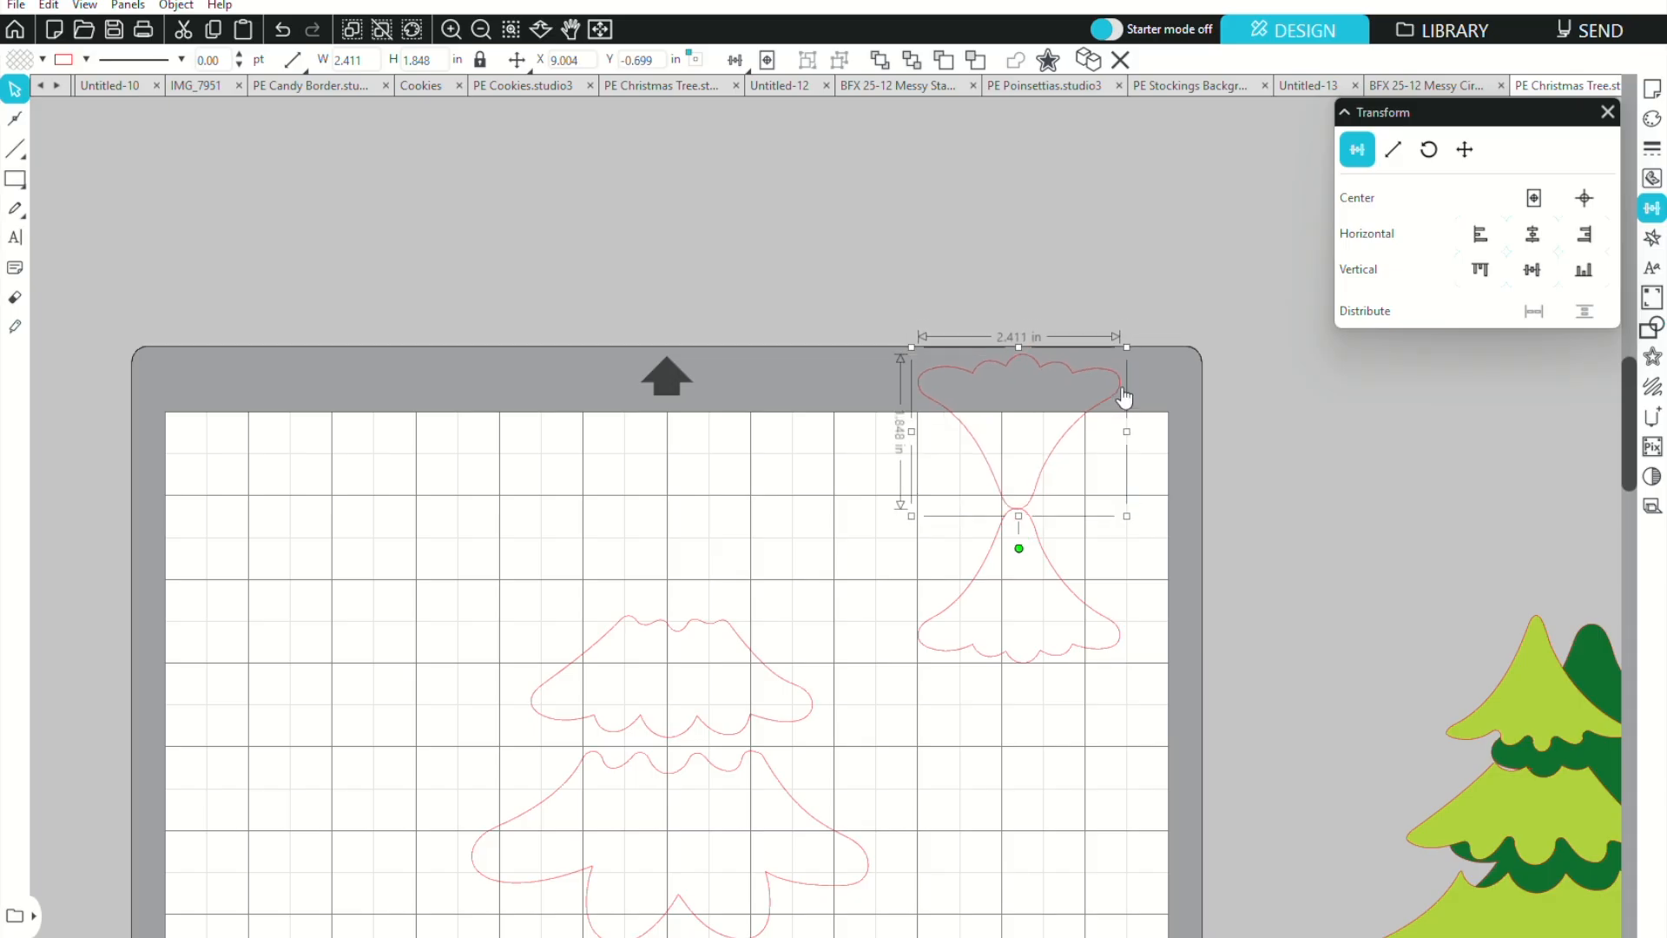
pyautogui.press('Down')
pyautogui.press('Down')
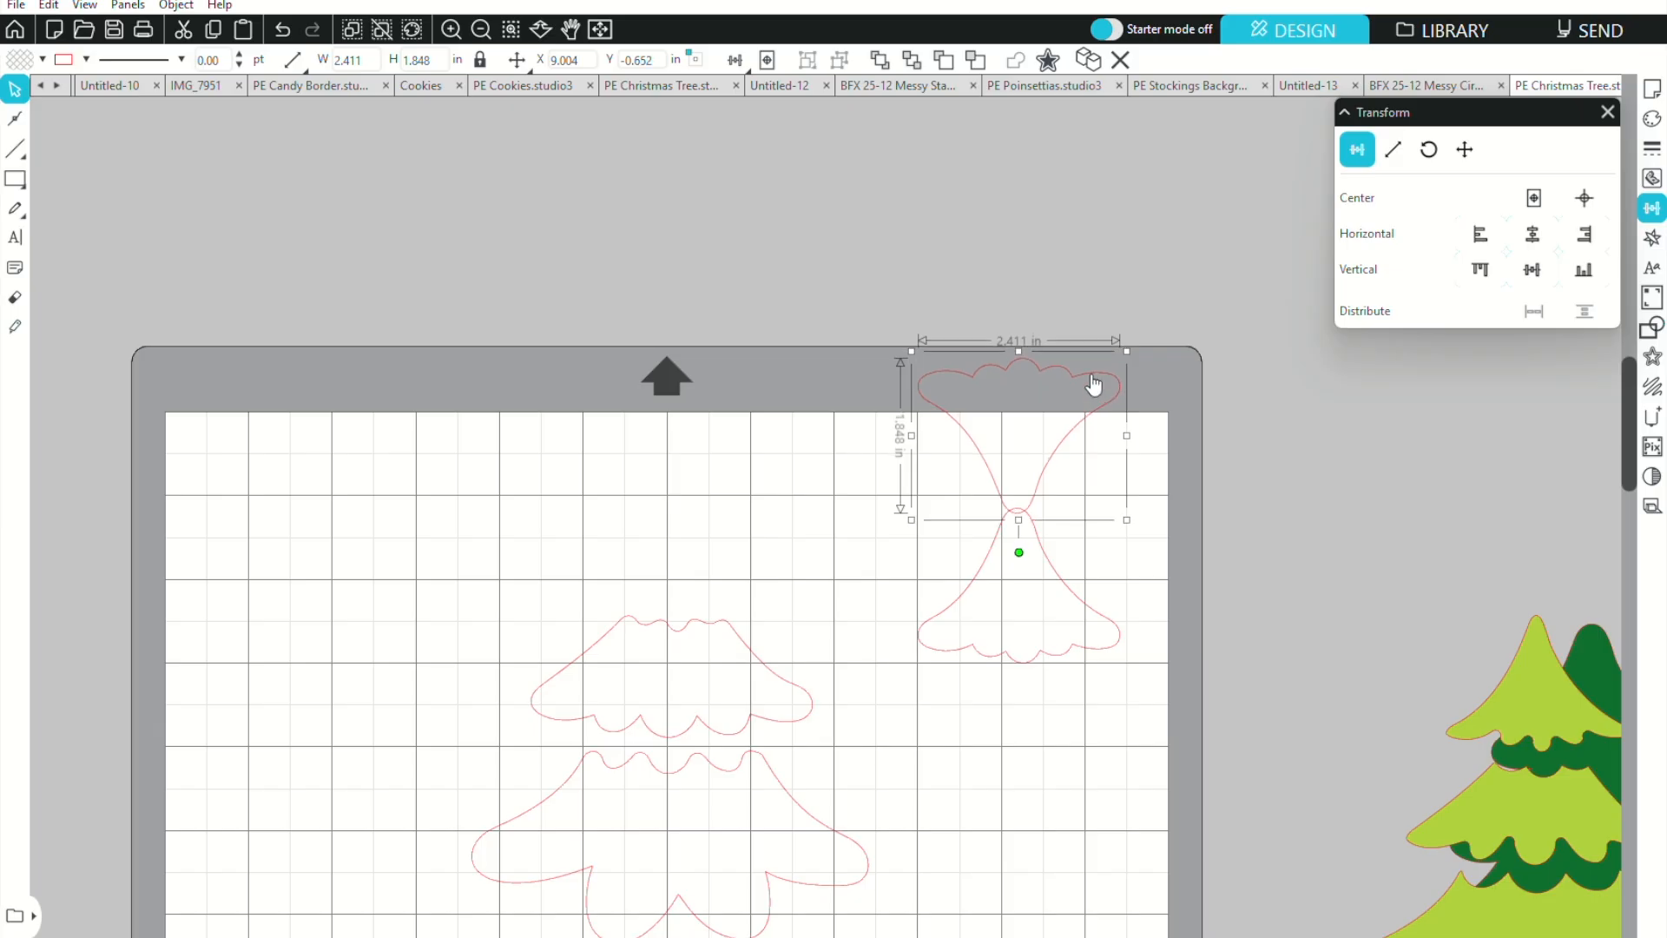
# Weld the two mirrored top-tier outlines into one double piece and fill it with teal
pyautogui.moveTo(927, 253); pyautogui.dragTo(1079, 672)
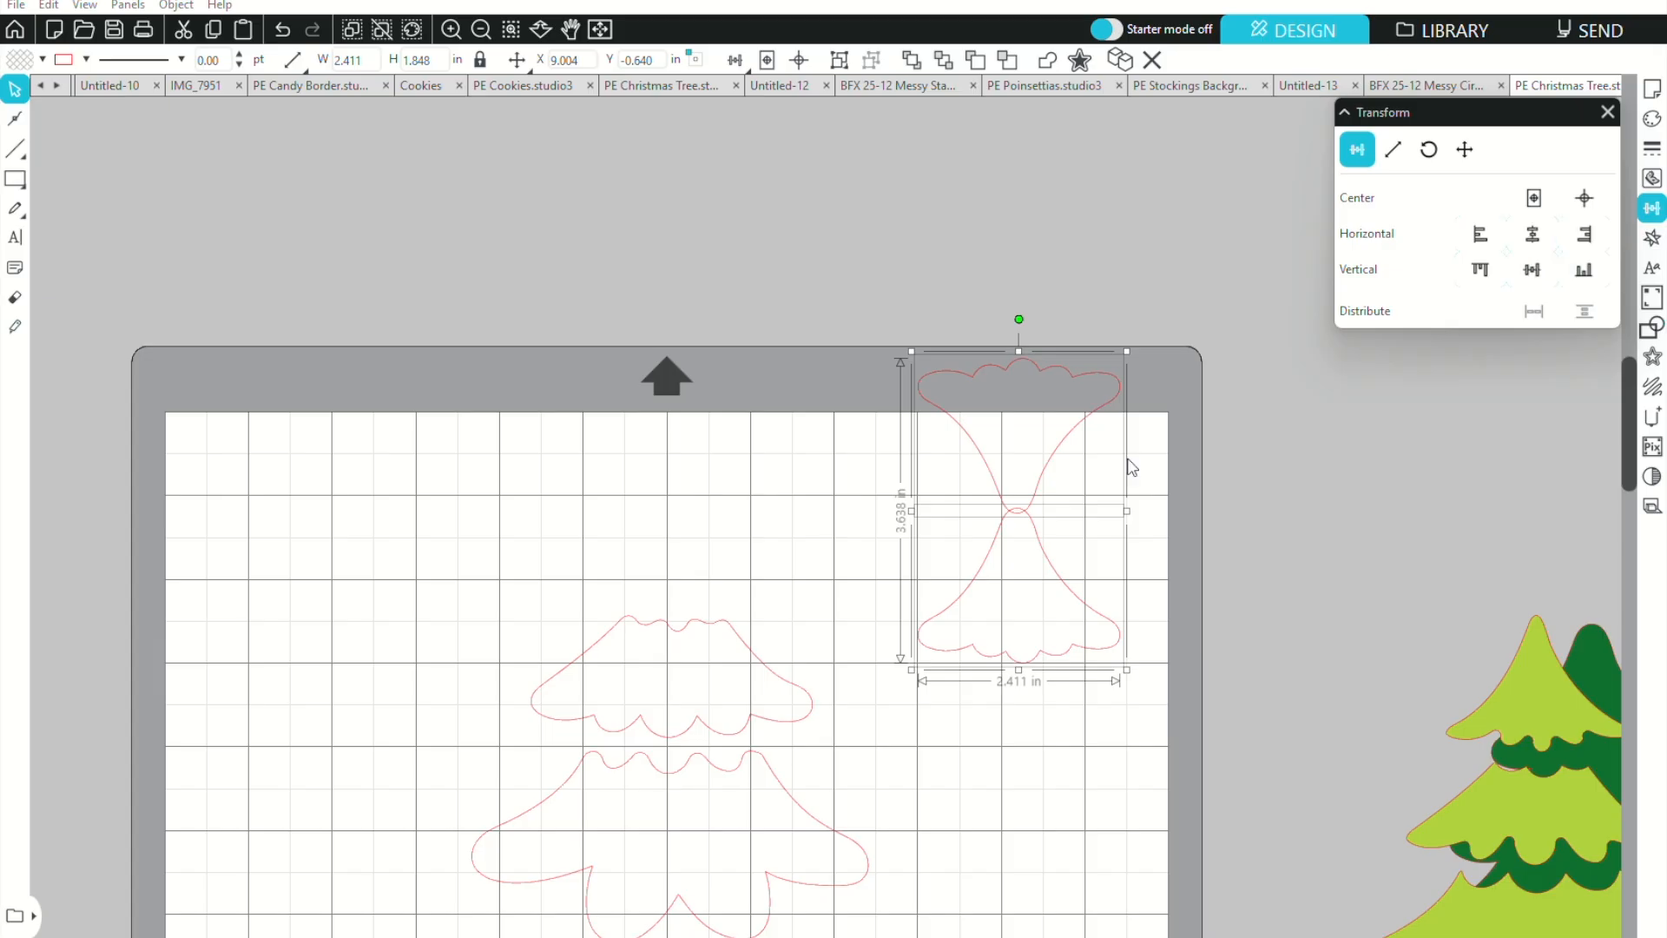
pyautogui.rightClick(1028, 506)
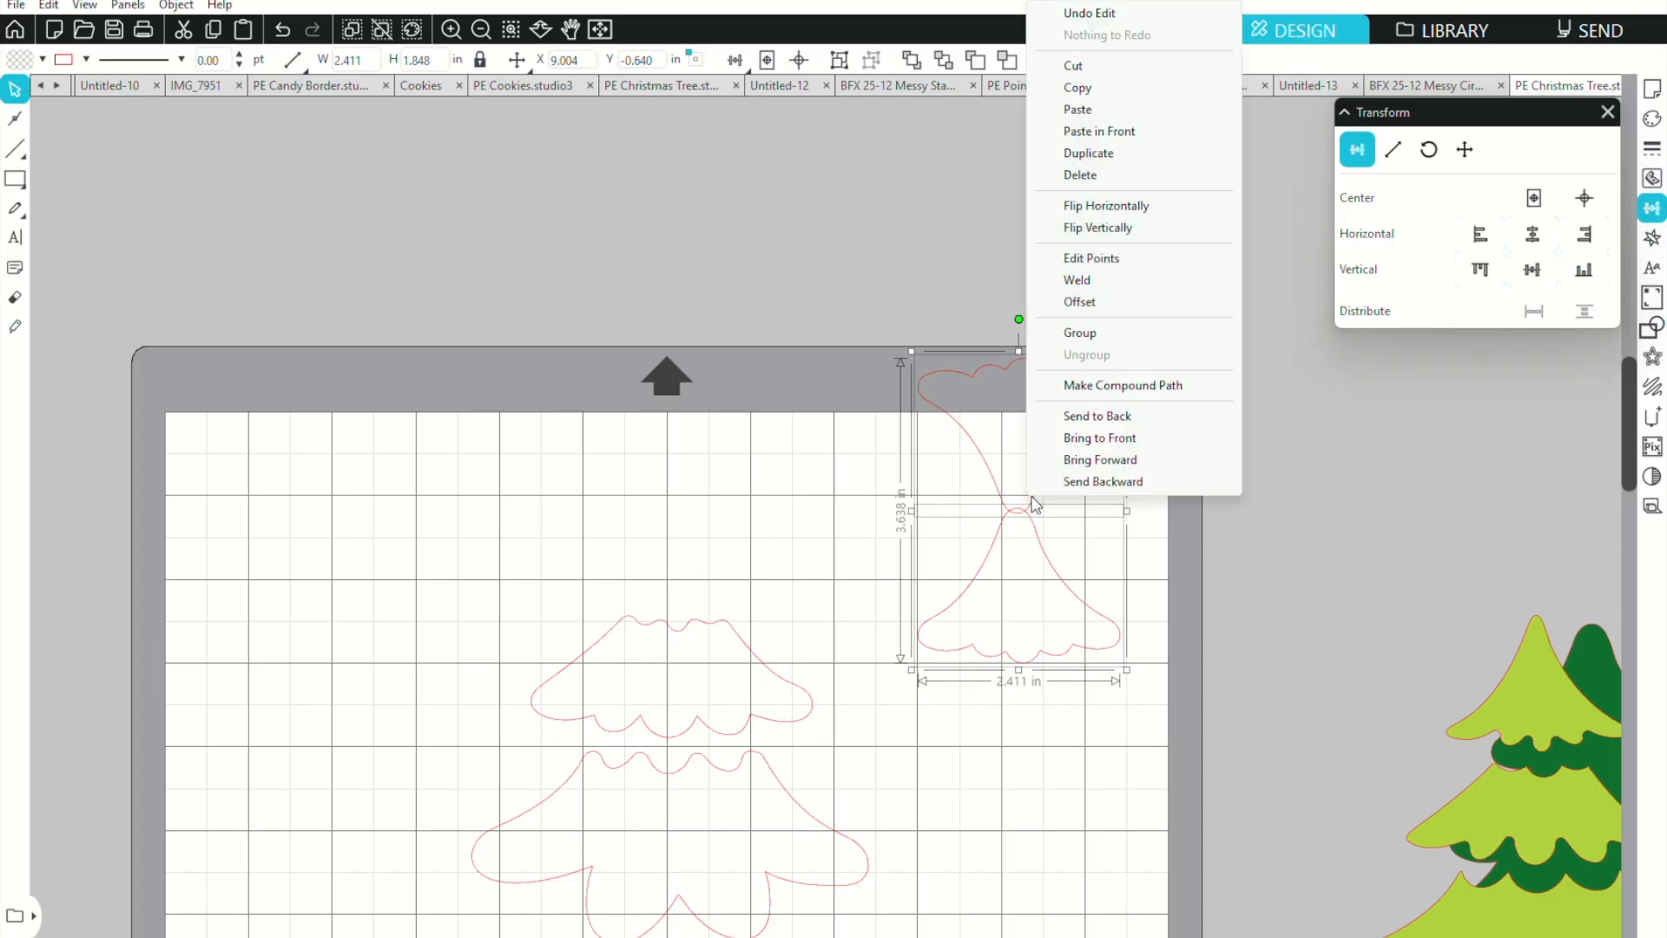
pyautogui.click(1087, 280)
pyautogui.moveTo(1050, 478); pyautogui.dragTo(1061, 484)
pyautogui.click(1651, 118)
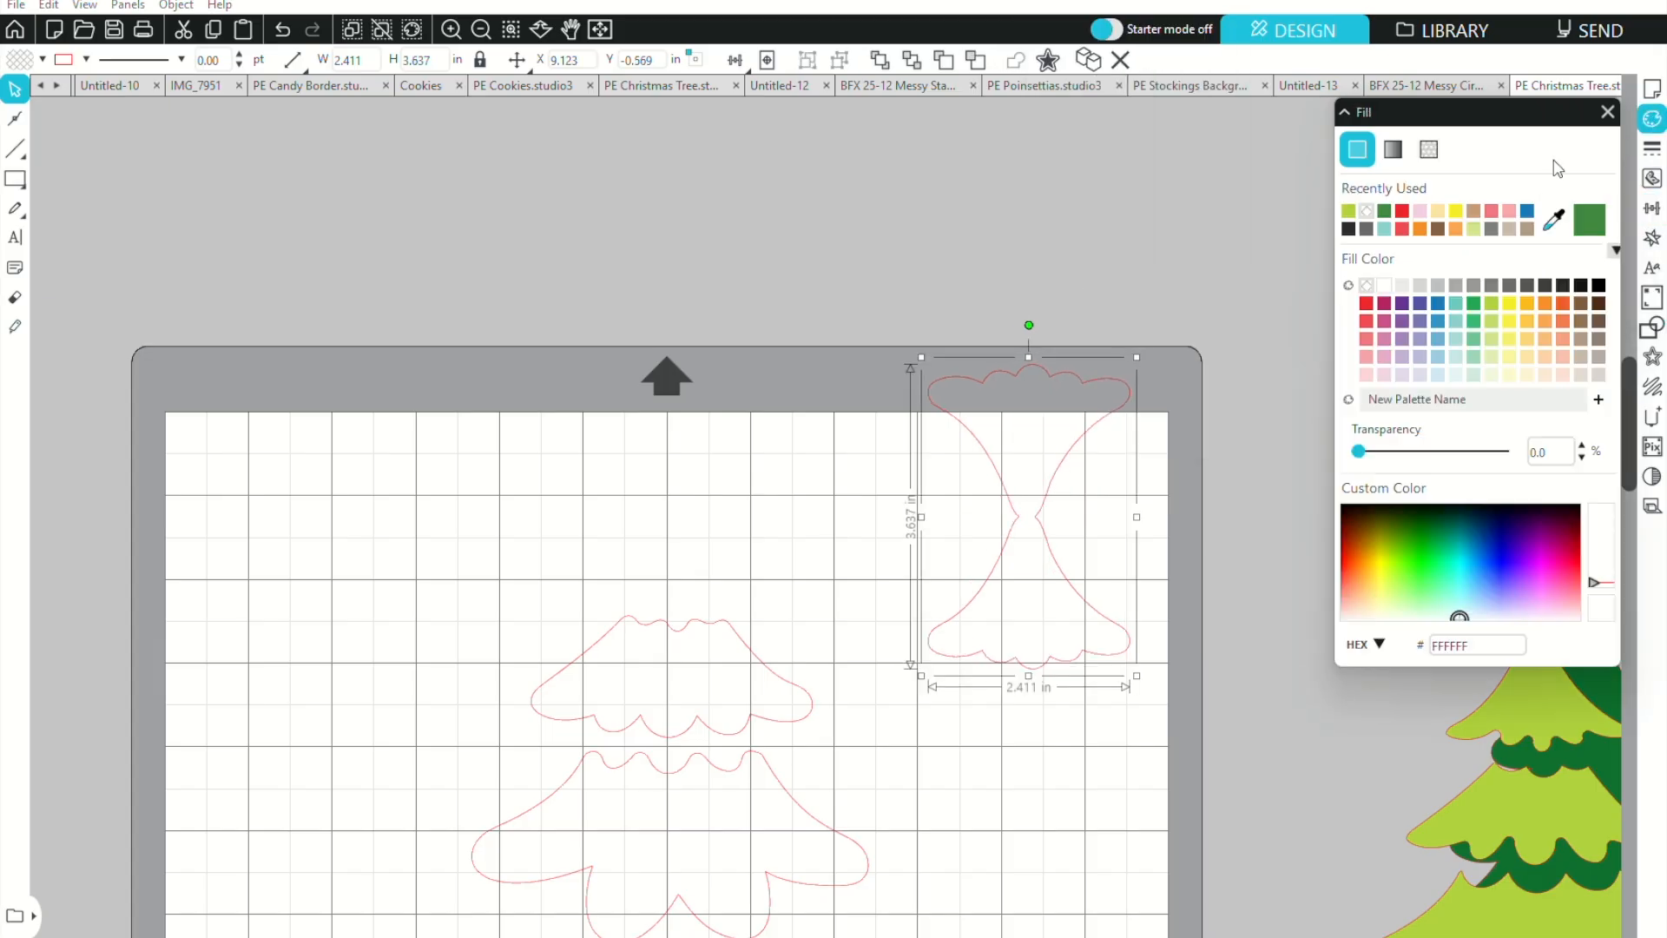
pyautogui.click(1473, 230)
# Move the second tier's offset outline toward the mat's upper right and draw a rectangle about 2.87 by 0.51 in near the mat's upper edge
pyautogui.moveTo(748, 655); pyautogui.dragTo(903, 512)
pyautogui.click(903, 512)
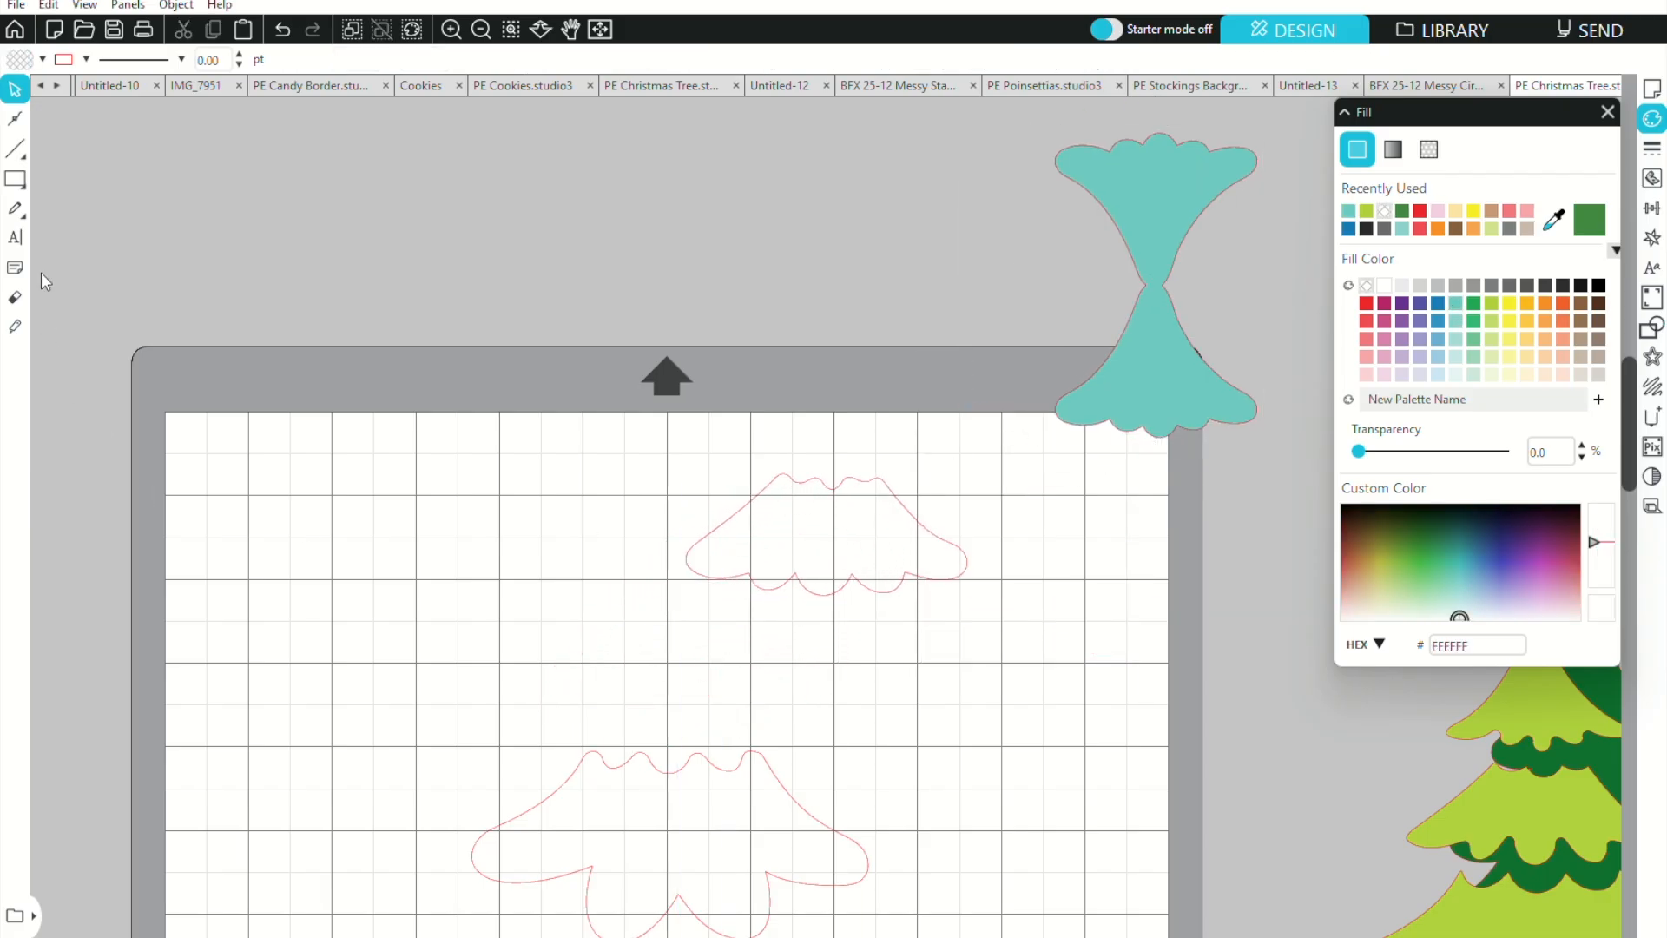
pyautogui.moveTo(26, 191)
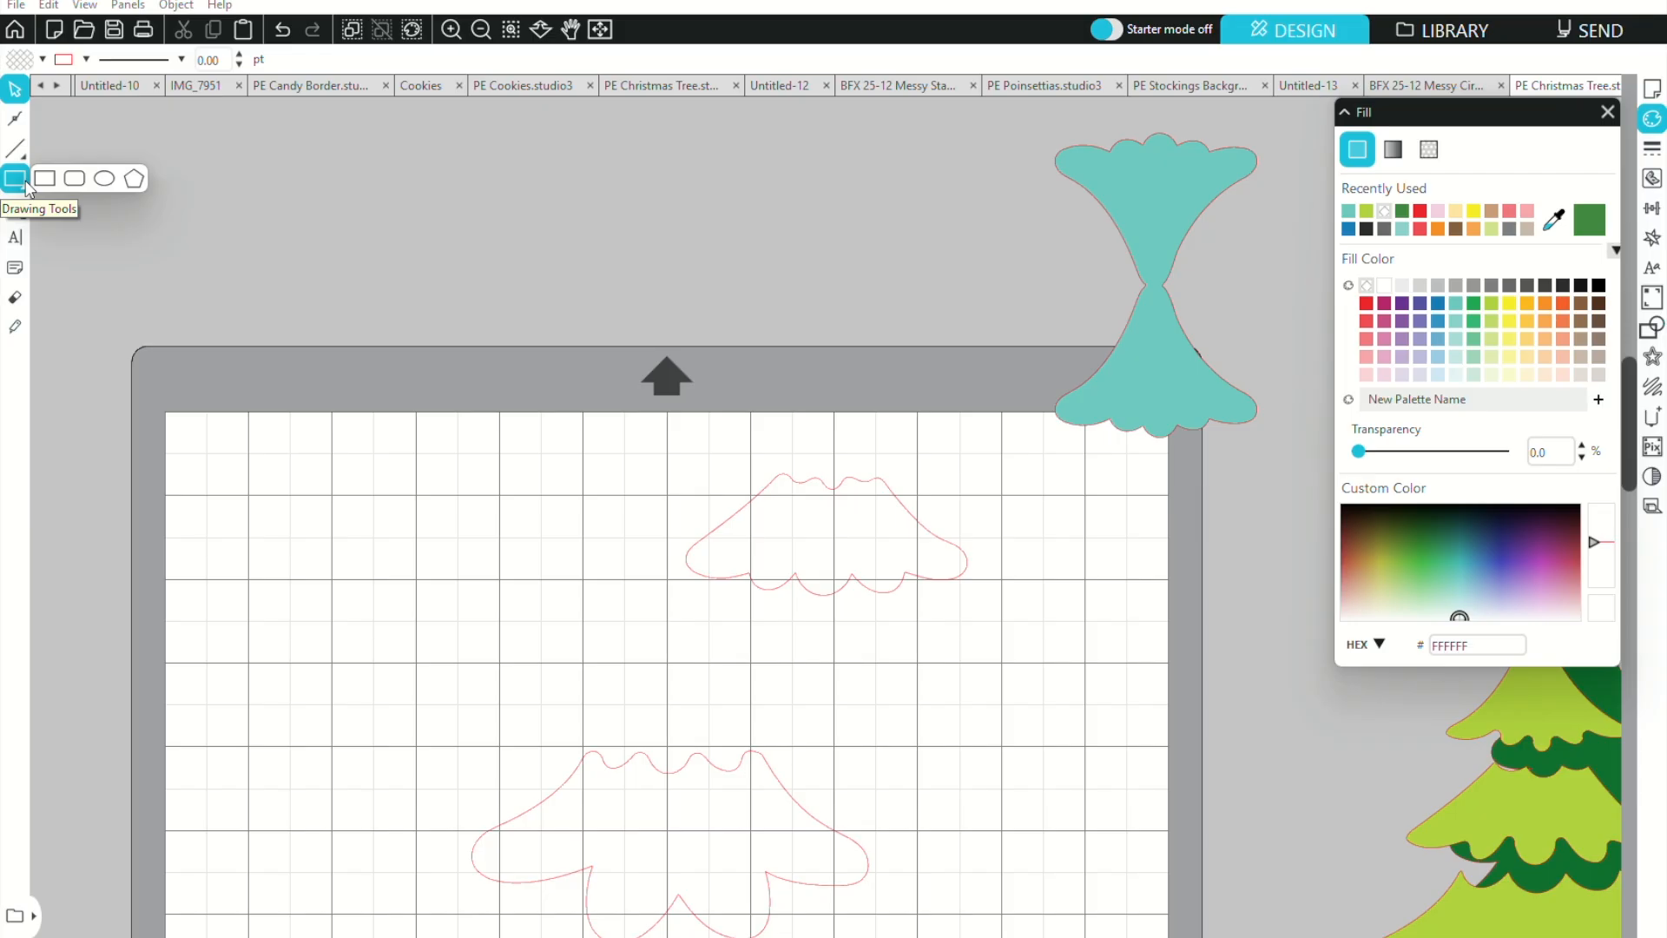
pyautogui.click(27, 185)
pyautogui.moveTo(448, 422); pyautogui.dragTo(689, 467)
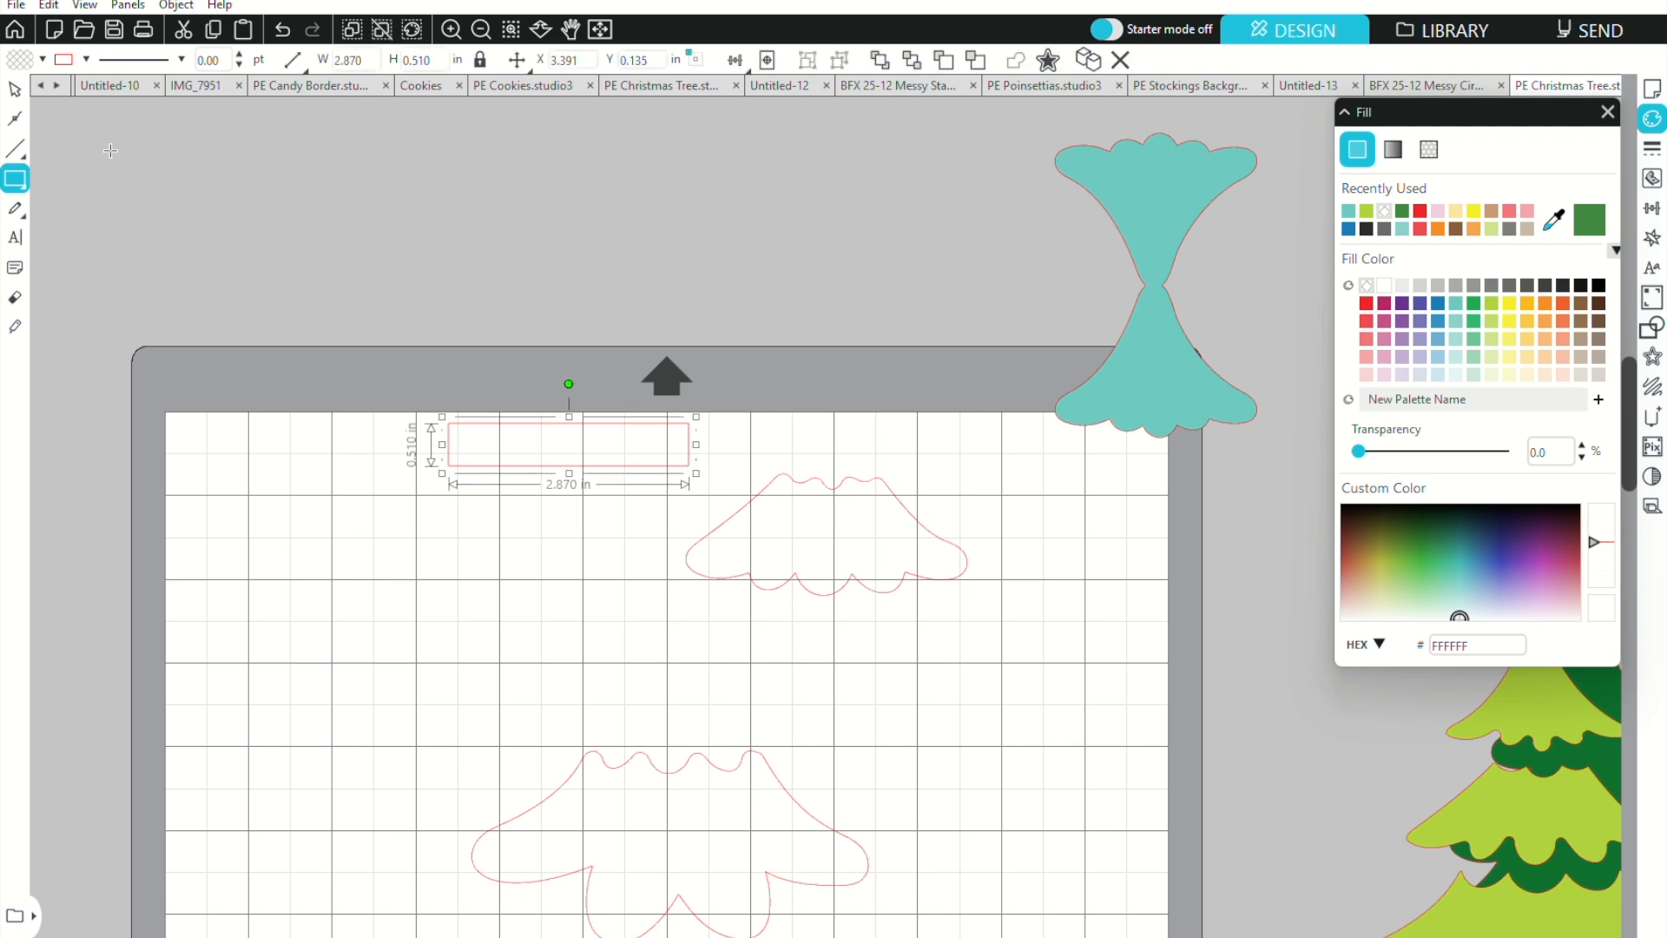
# Duplicate the rectangle to get three in total and move the spare rectangles to the mat's upper-left corner
pyautogui.click(16, 89)
pyautogui.rightClick(502, 478)
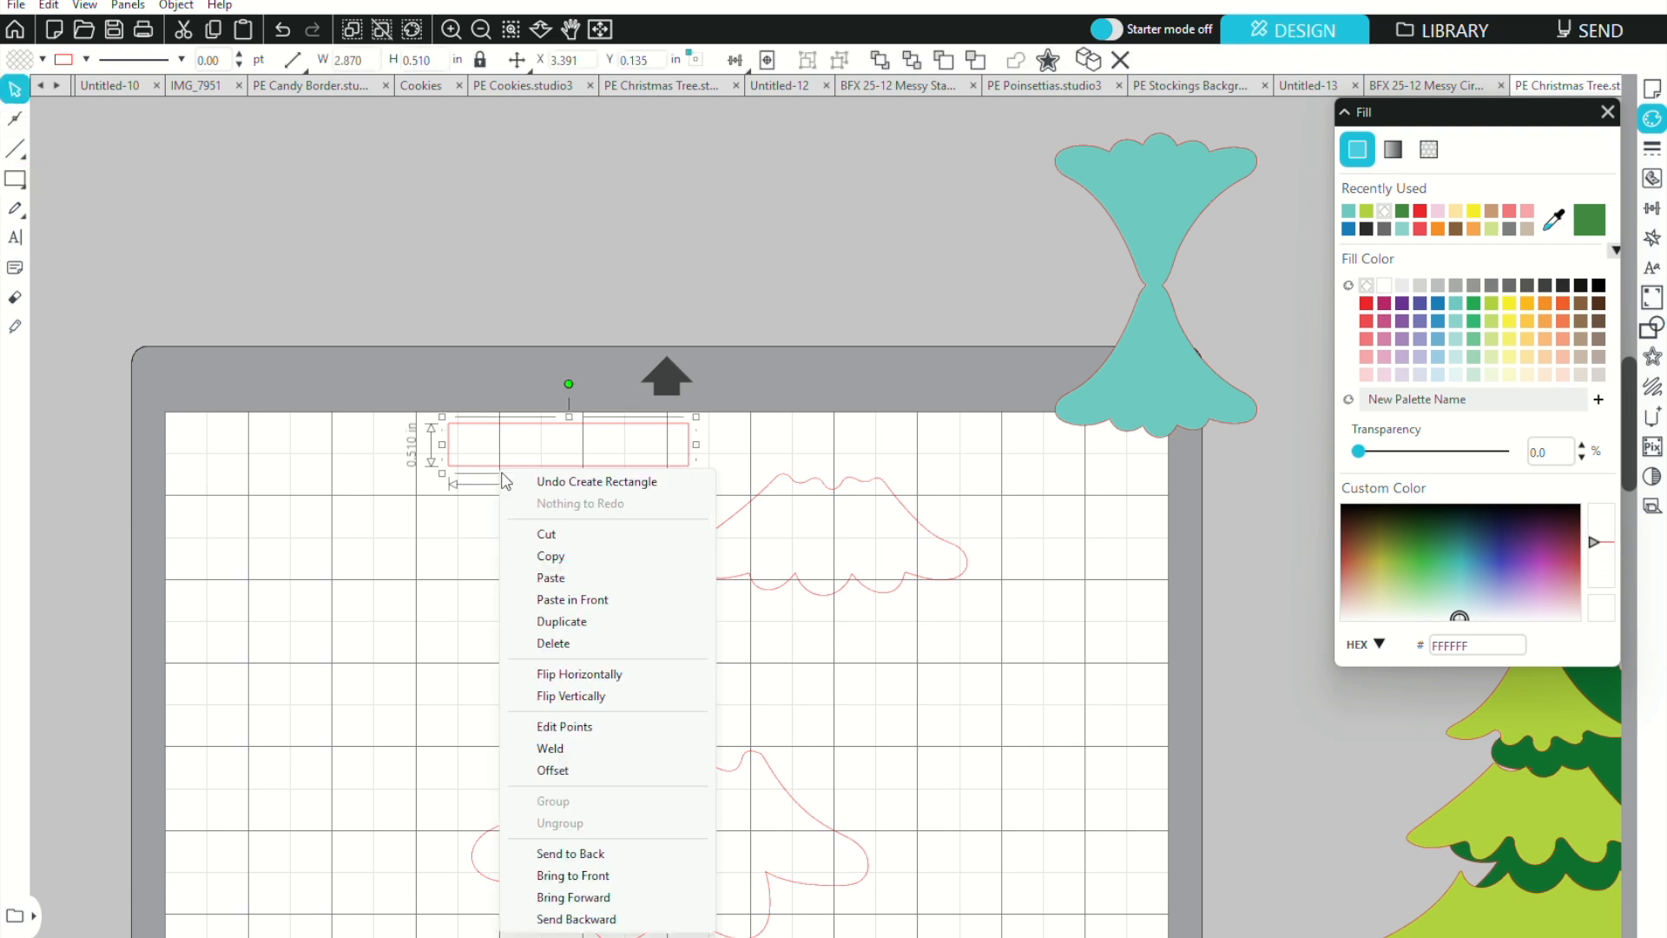
pyautogui.click(556, 618)
pyautogui.rightClick(546, 495)
pyautogui.click(585, 648)
pyautogui.moveTo(596, 395); pyautogui.dragTo(336, 433)
# Place one rectangle over the second tier's scalloped upper edge and adjust its width to about 1.41 in
pyautogui.click(337, 559)
pyautogui.moveTo(471, 449); pyautogui.dragTo(897, 469)
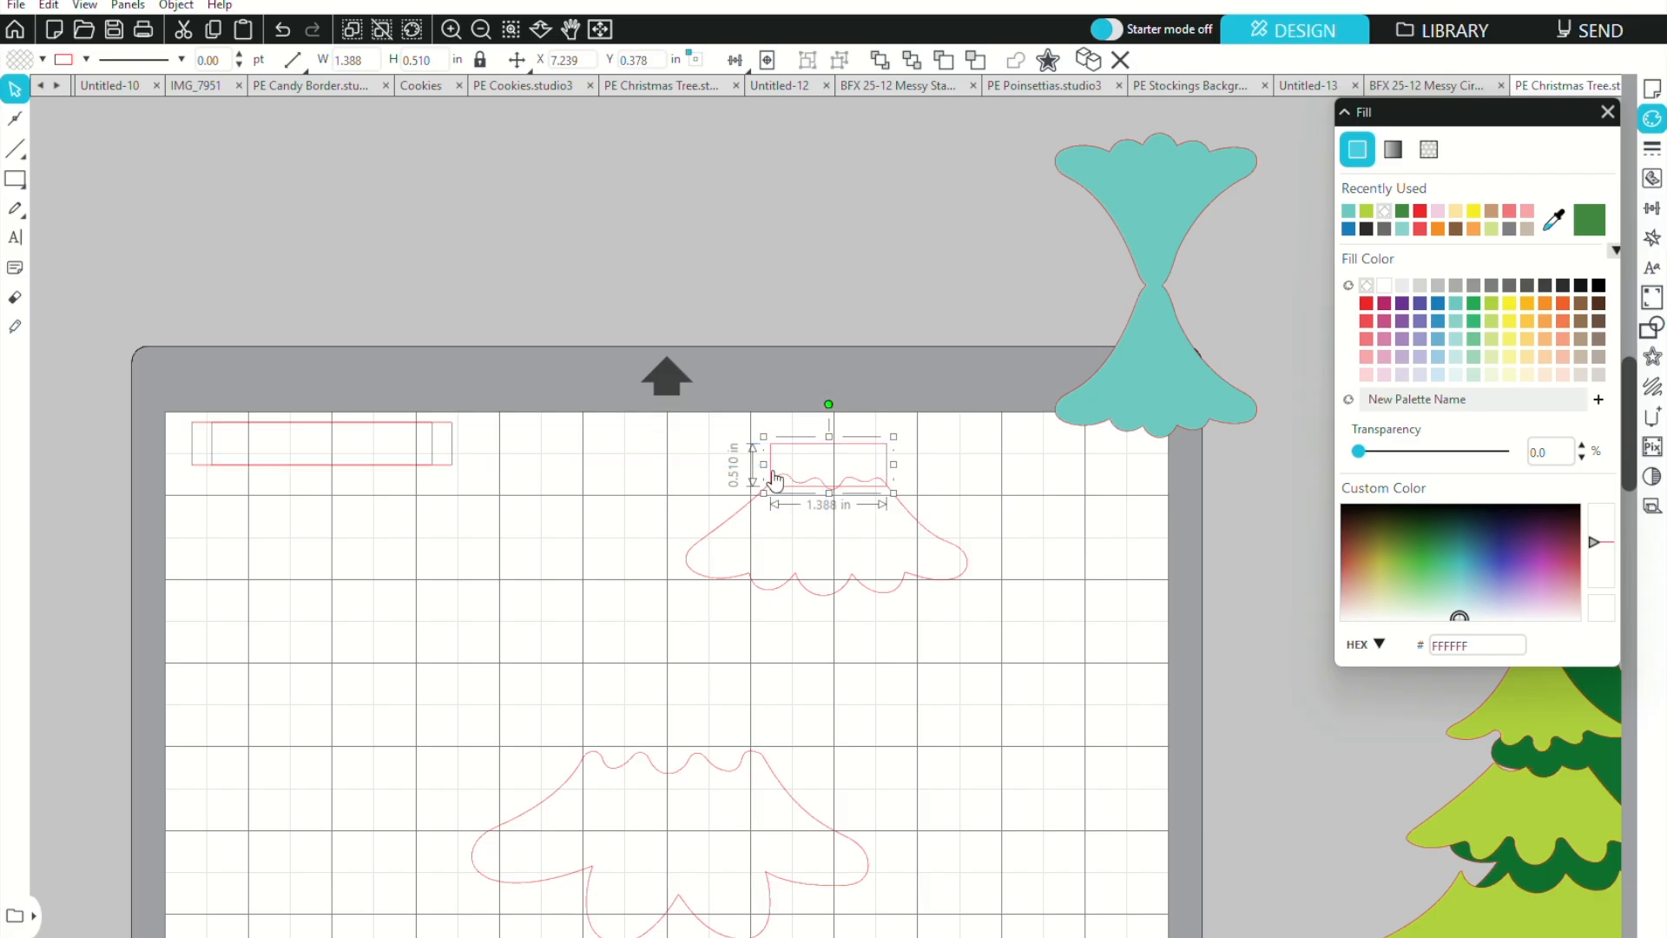
pyautogui.moveTo(763, 464); pyautogui.dragTo(763, 467)
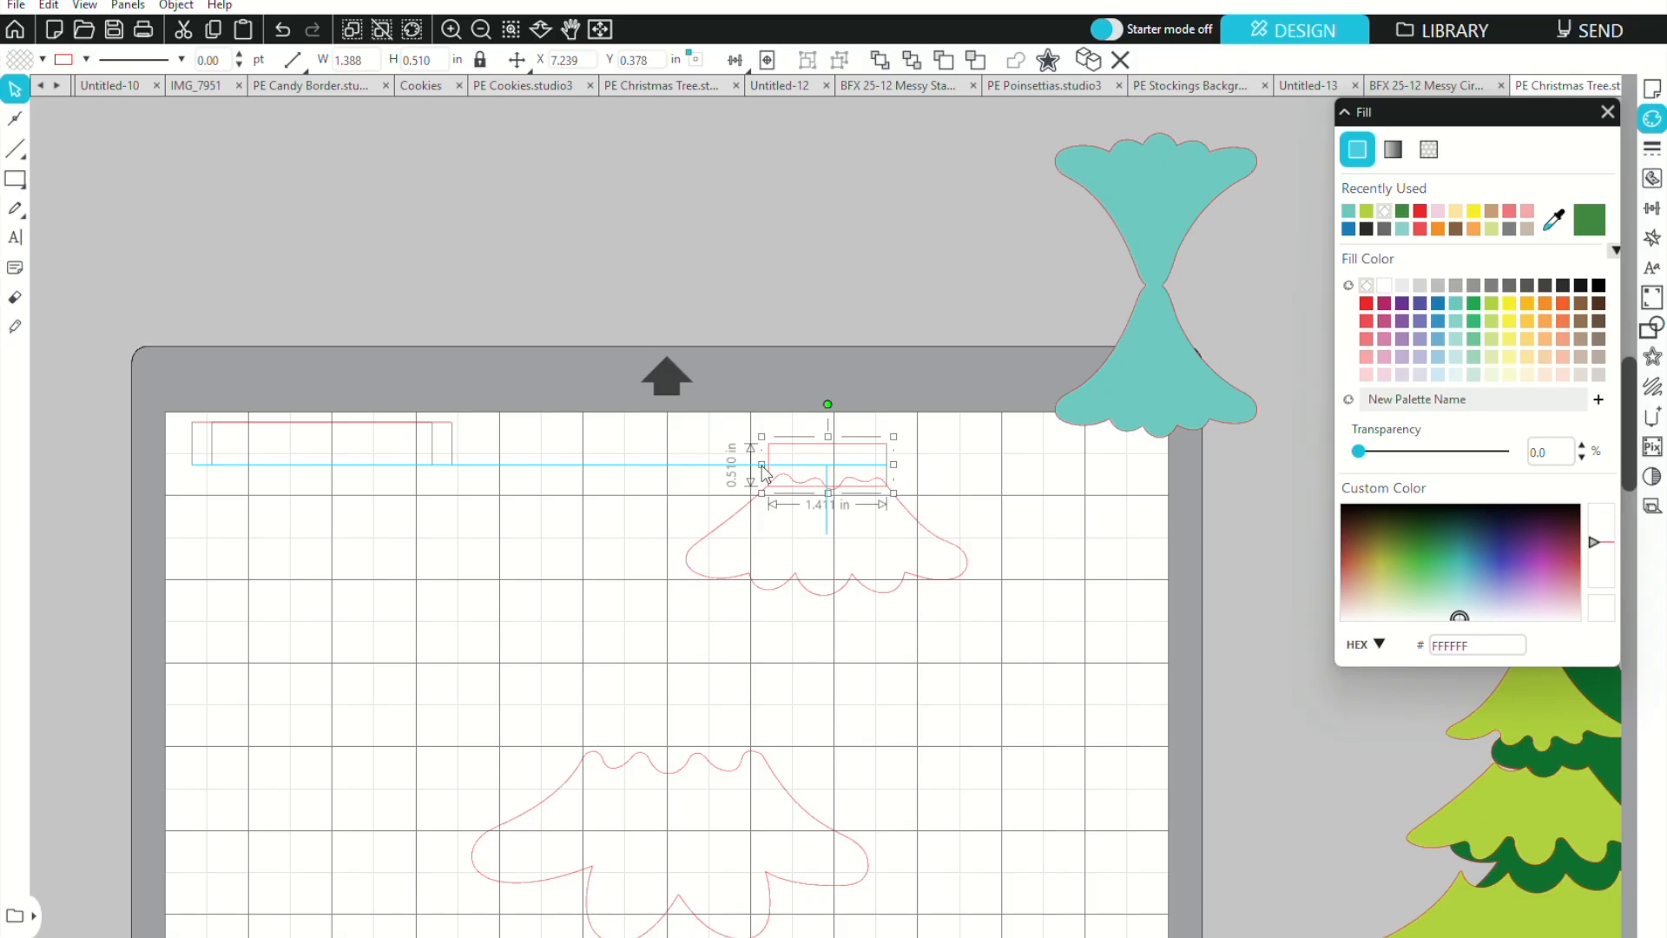
pyautogui.moveTo(762, 468); pyautogui.dragTo(761, 469)
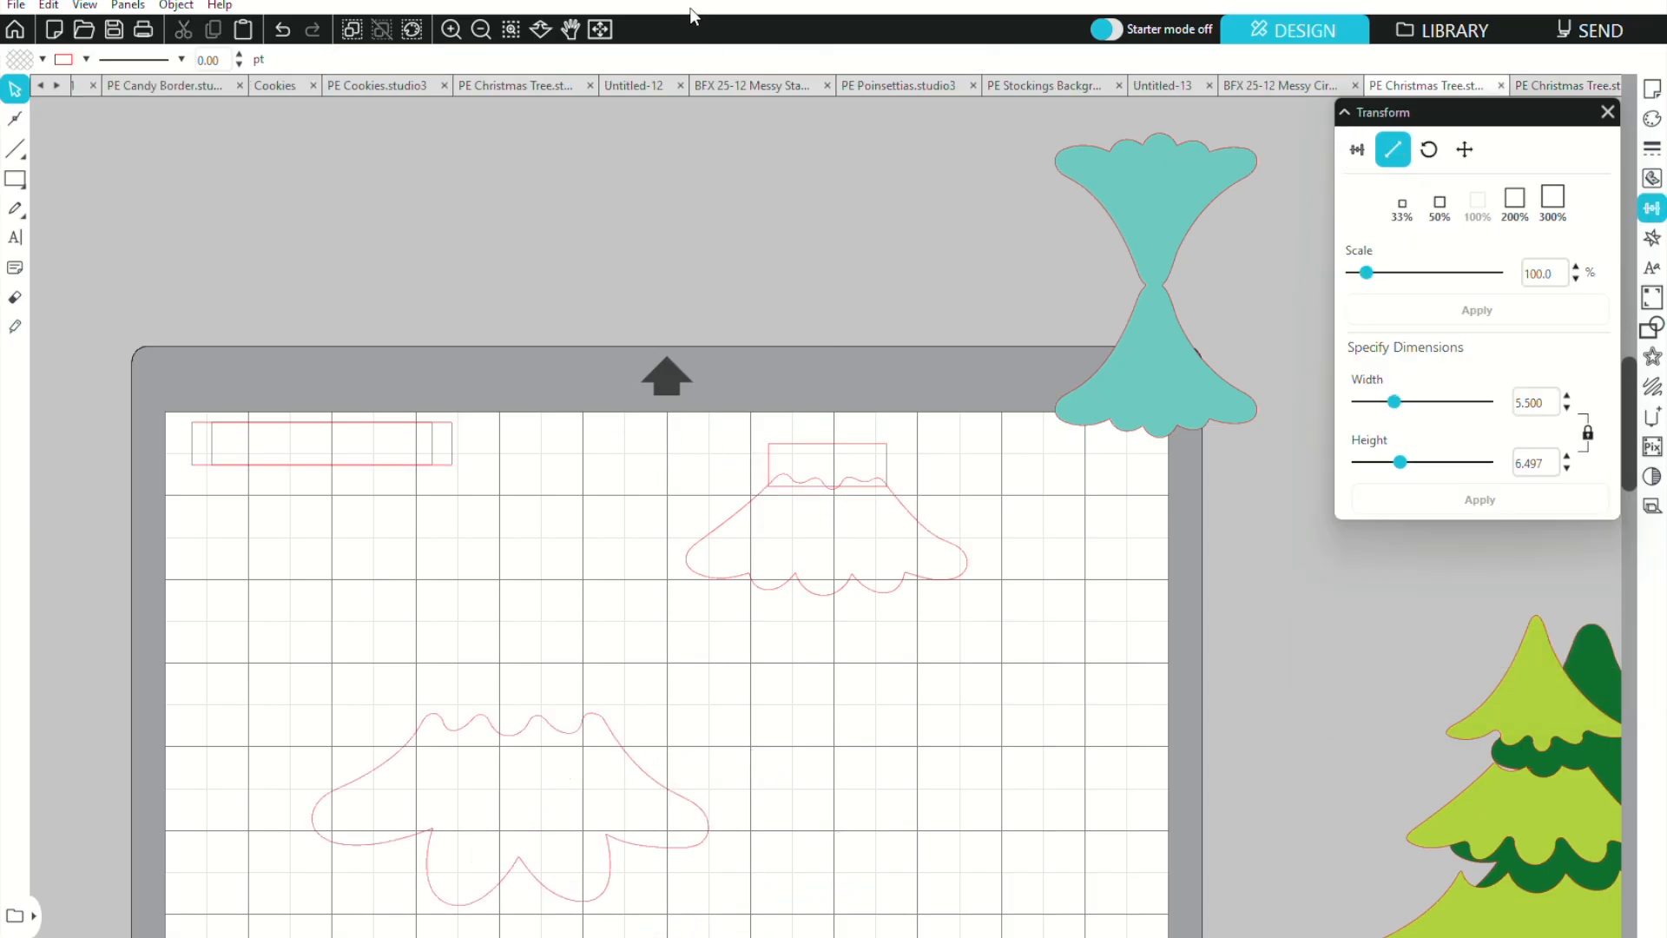
# Paste the copied dark green tree outline and position it on the mat over the third-tier outline
pyautogui.click(480, 29)
pyautogui.scroll(-5, 632, 472)
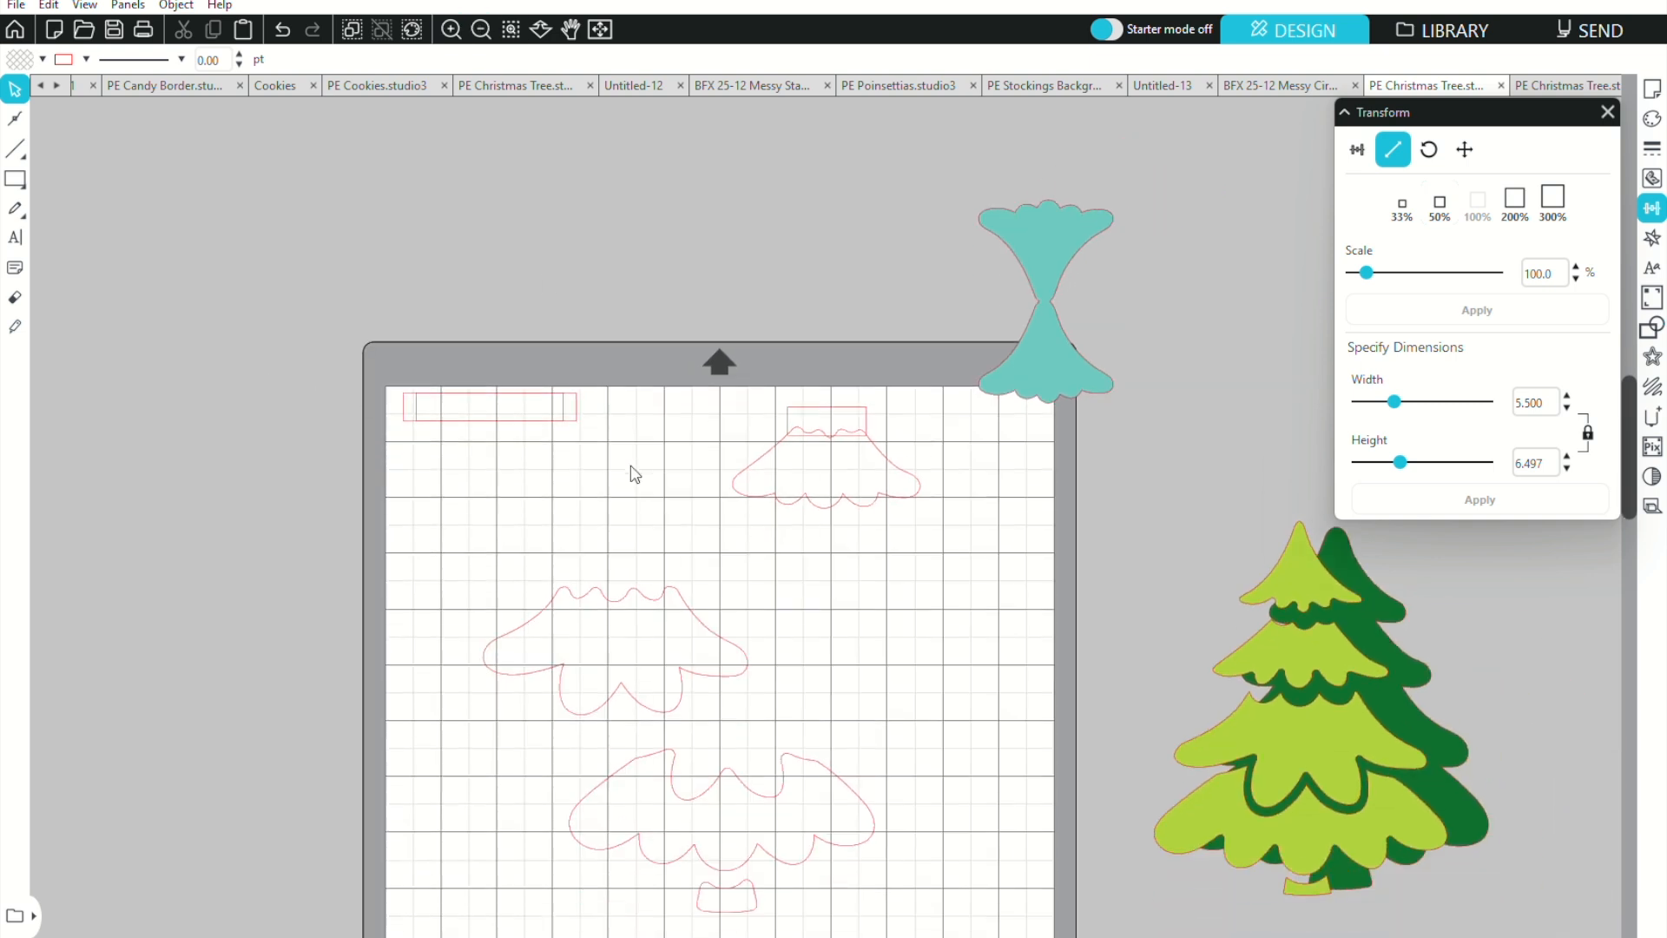
pyautogui.scroll(-3, 634, 469)
pyautogui.rightClick(157, 365)
pyautogui.click(217, 453)
pyautogui.moveTo(793, 365); pyautogui.dragTo(681, 267)
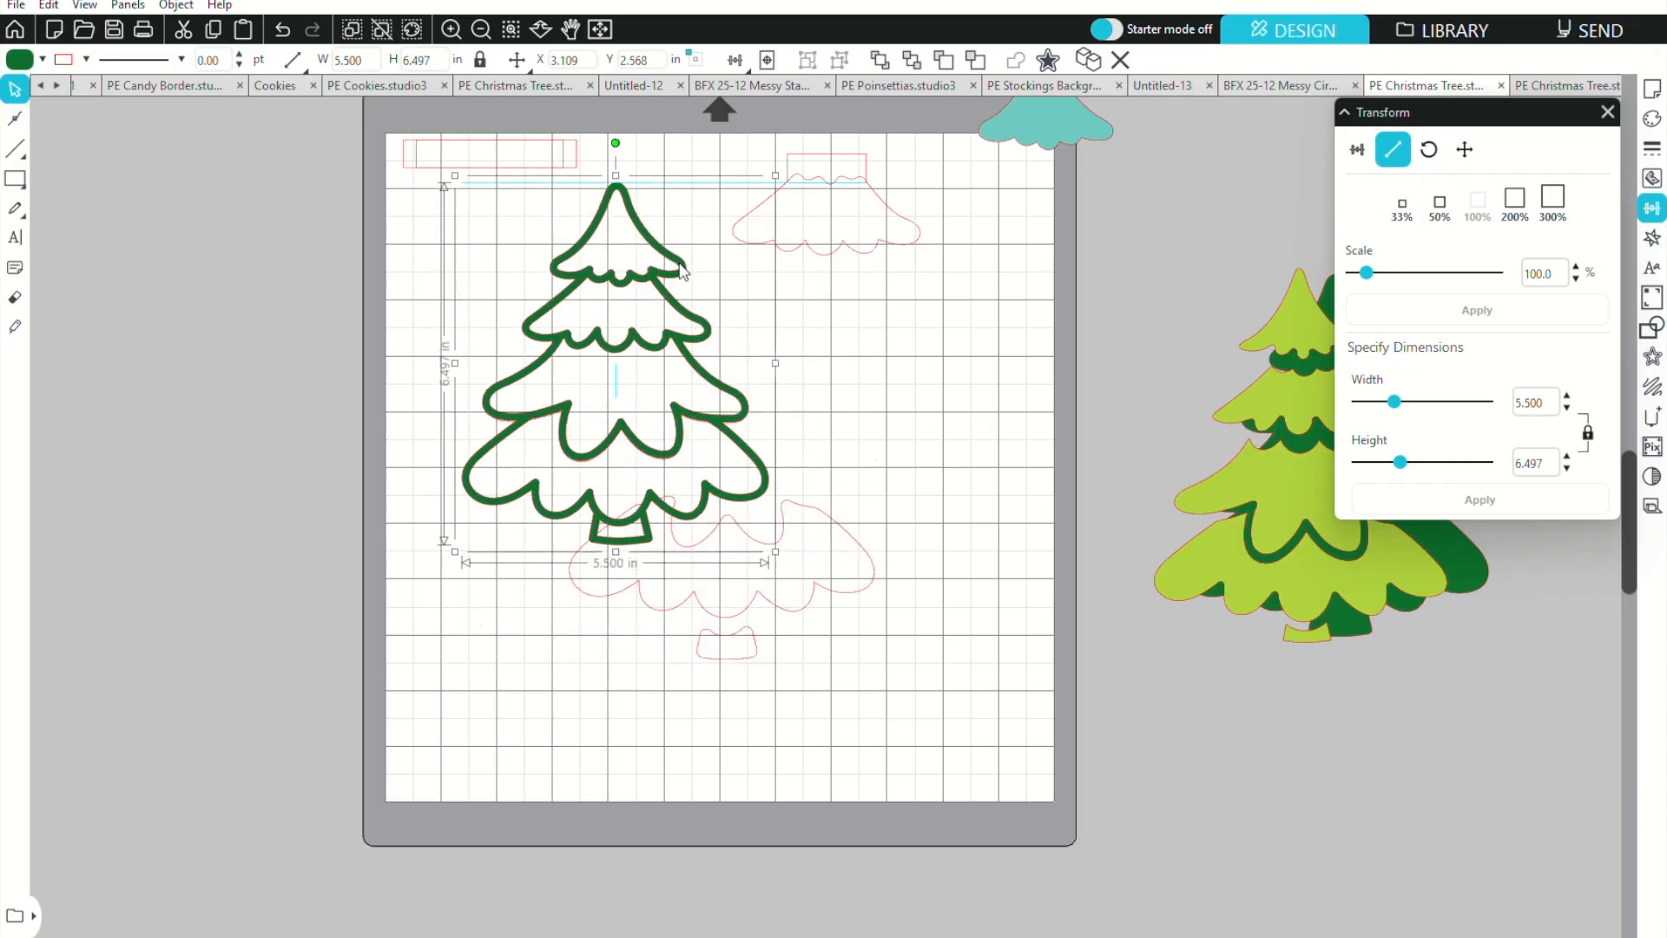
pyautogui.moveTo(682, 271); pyautogui.dragTo(682, 270)
# Align the teal double piece above the second-tier outline and lay the dark green tree over both to compare the fit
pyautogui.moveTo(1081, 150); pyautogui.dragTo(866, 184)
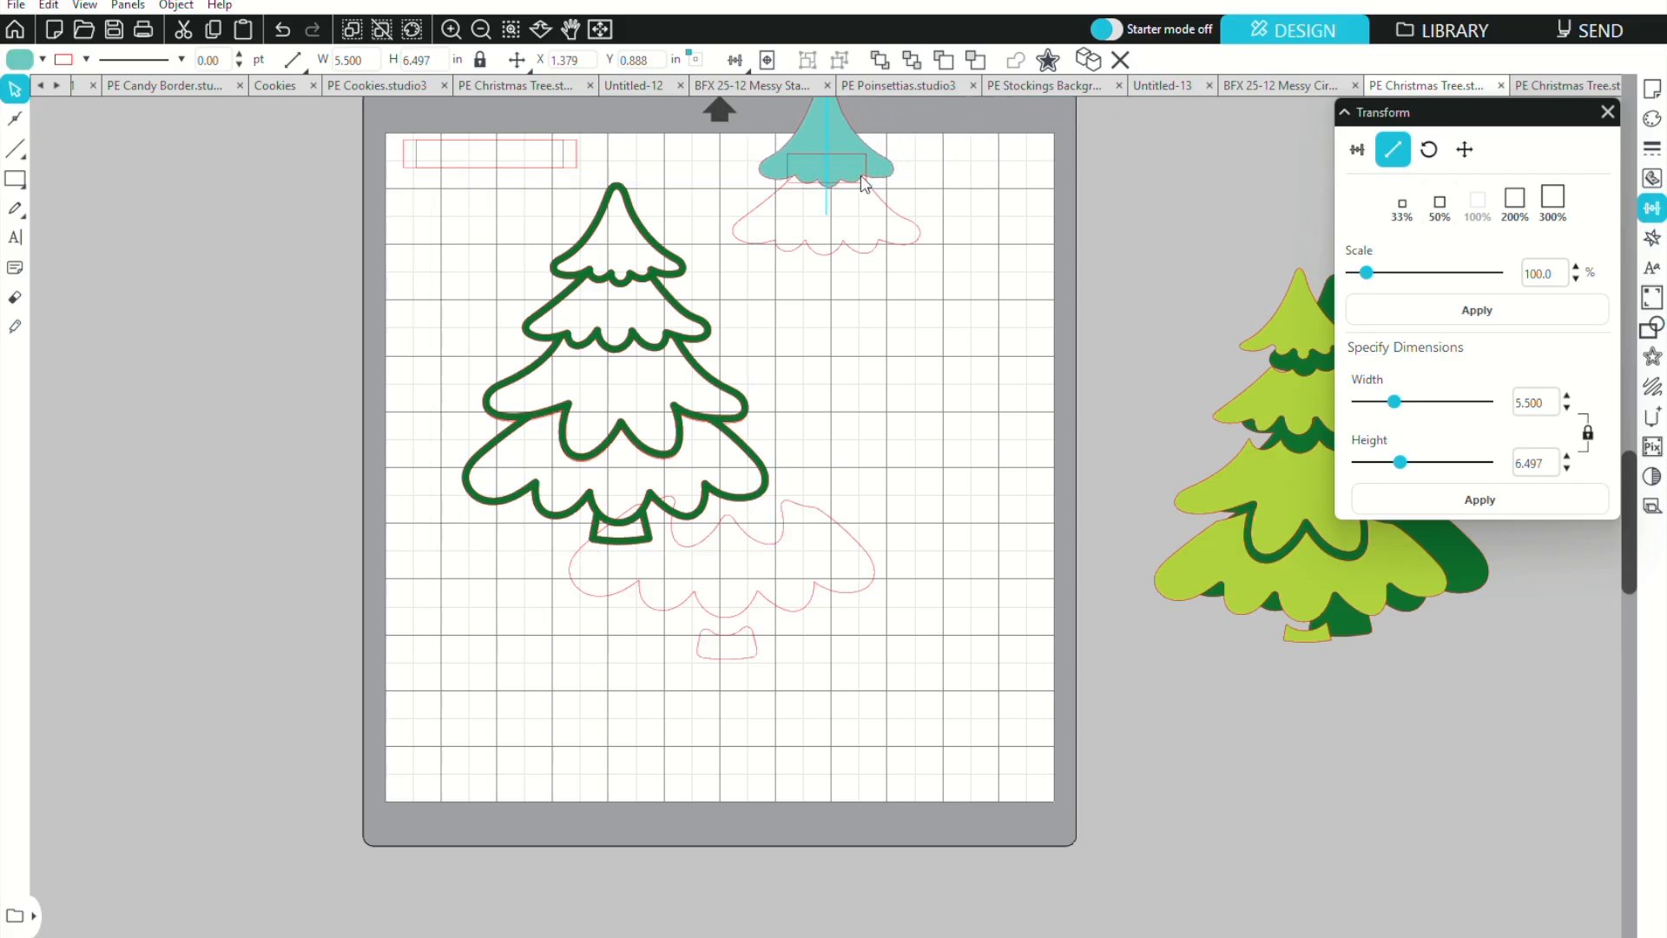
pyautogui.scroll(3, 1048, 443)
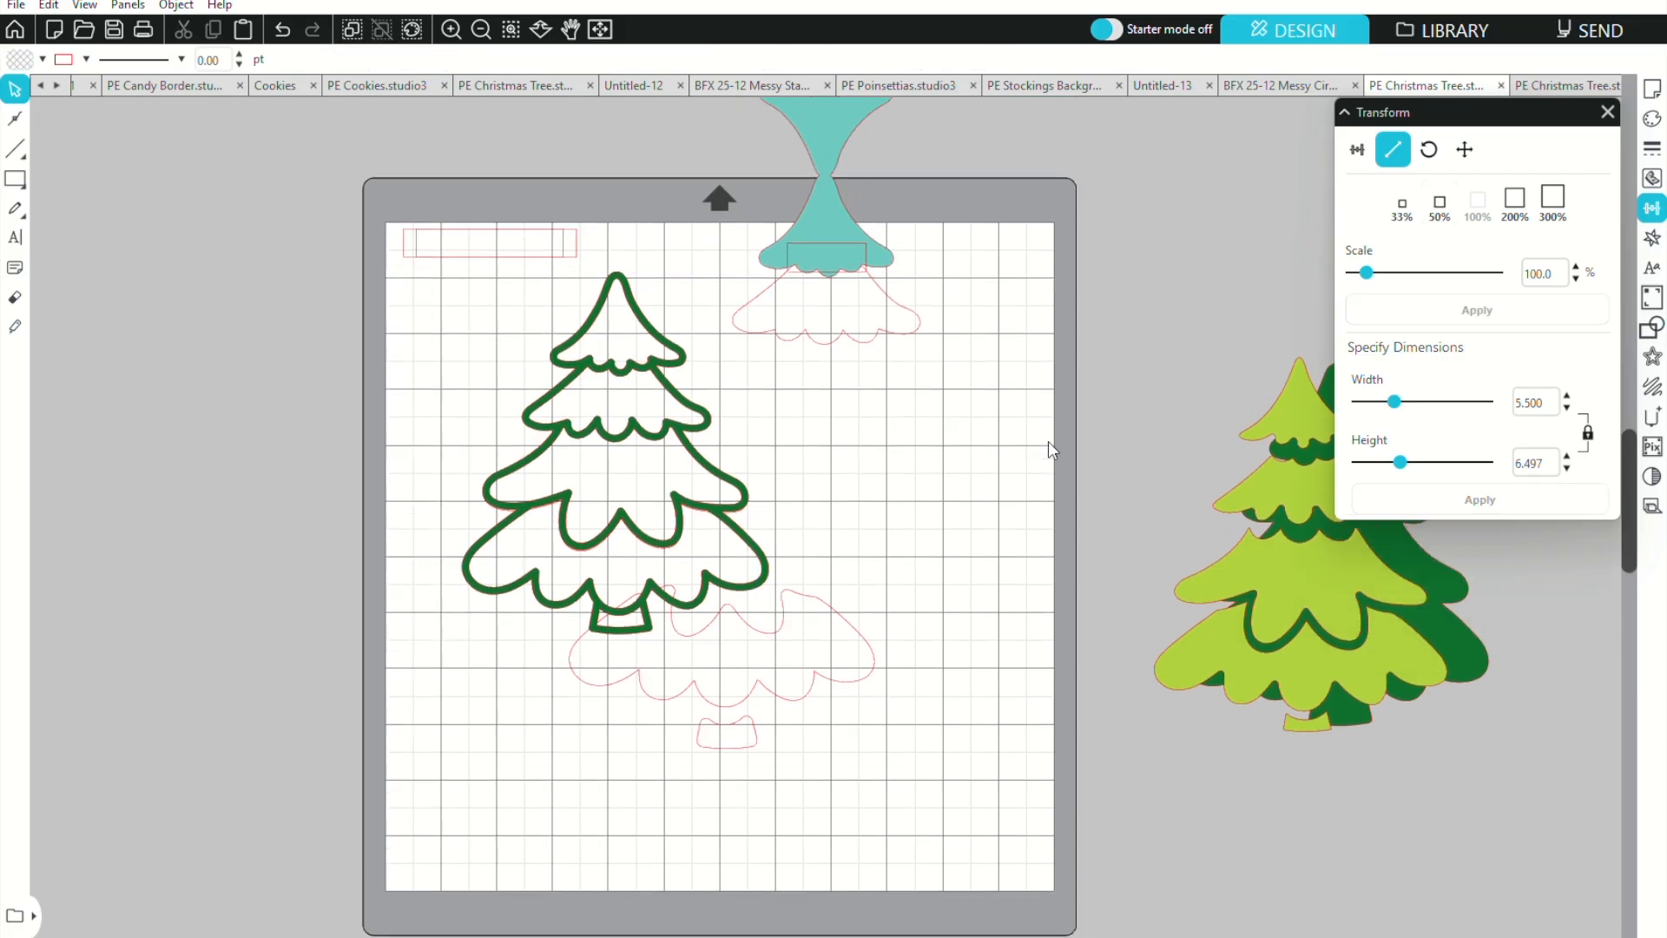
pyautogui.moveTo(693, 459); pyautogui.dragTo(899, 363)
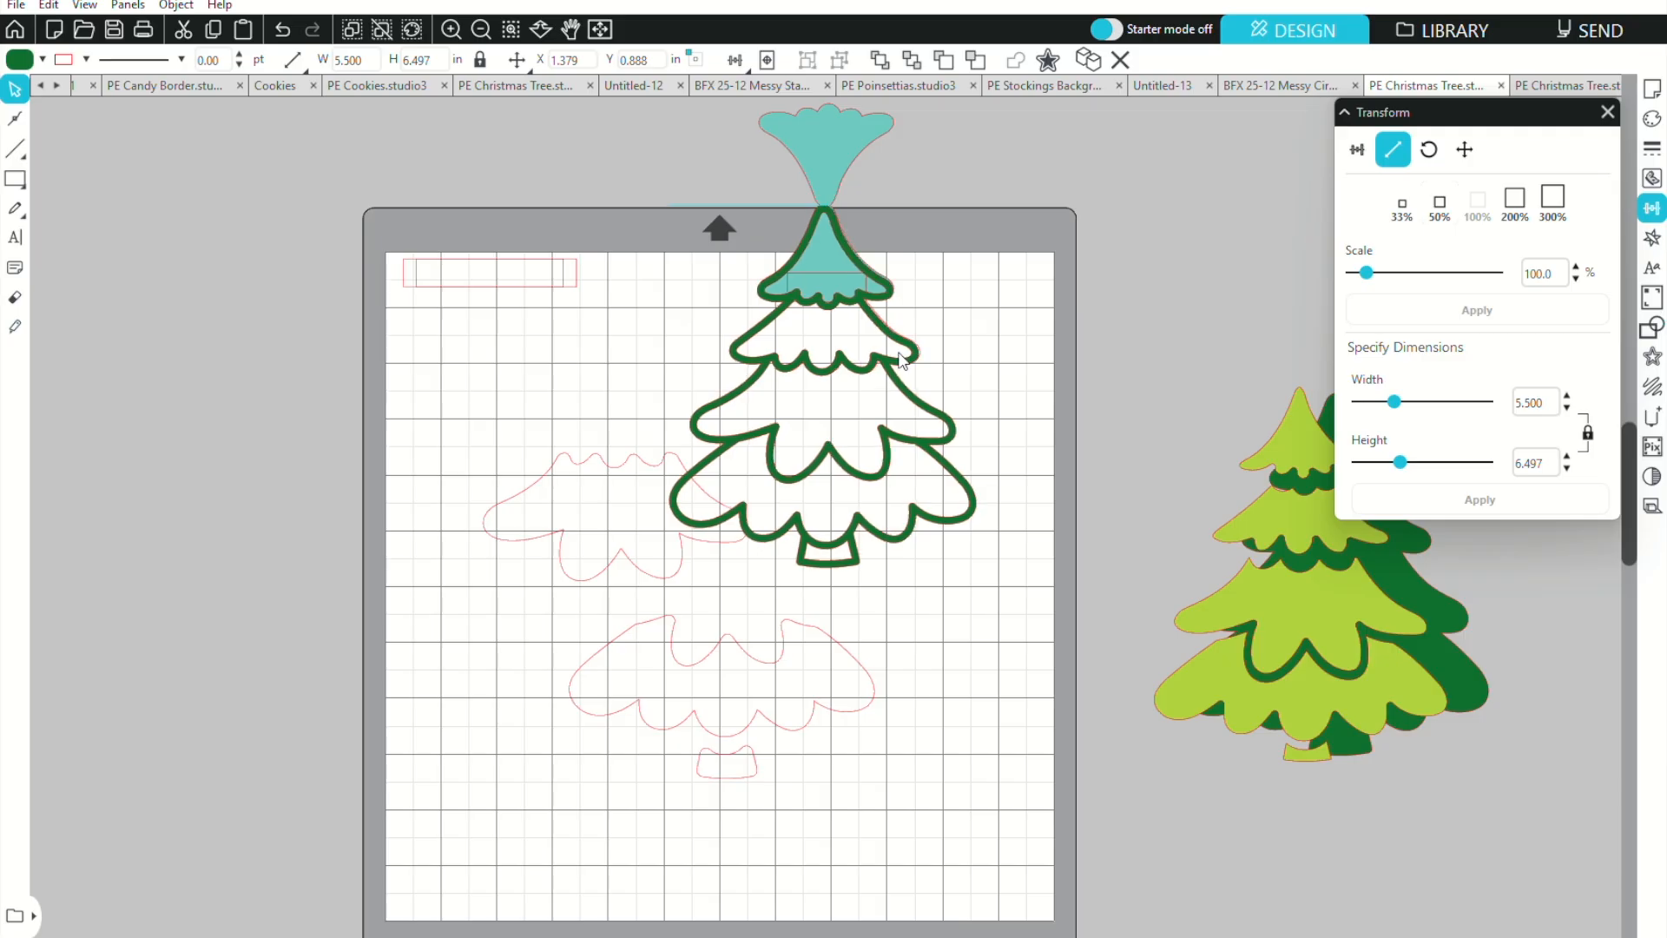
# Move the dark green tree off the mat's left side and the teal double piece off its upper-right side
pyautogui.moveTo(901, 359); pyautogui.dragTo(375, 445)
pyautogui.click(1033, 198)
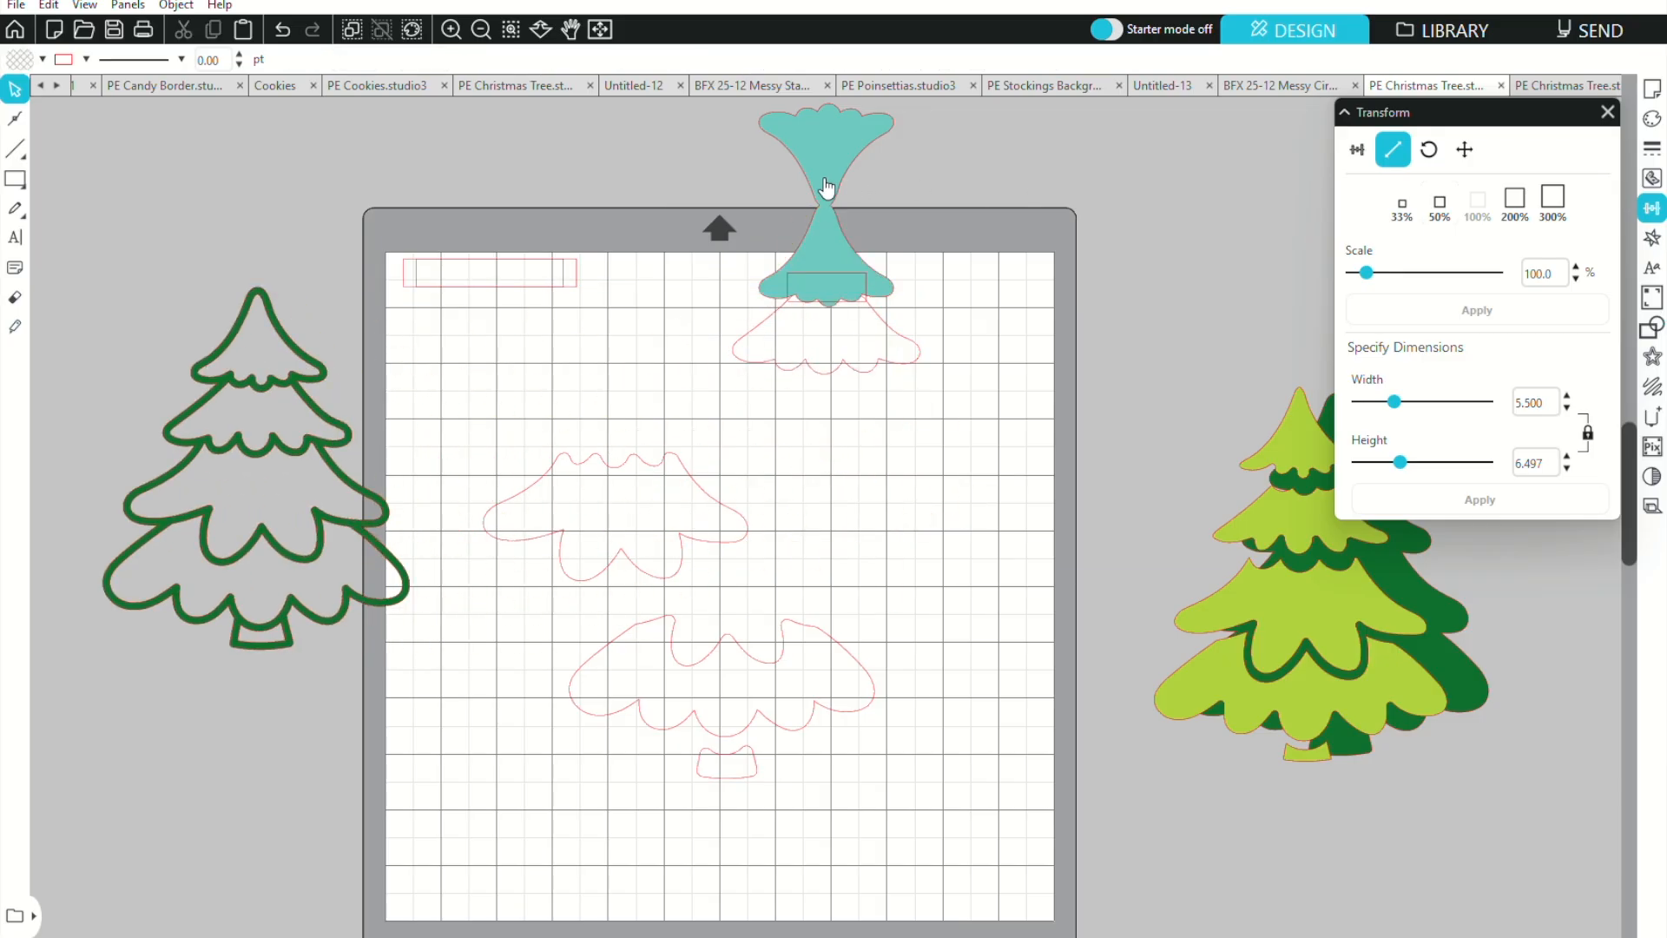
pyautogui.moveTo(826, 187); pyautogui.dragTo(1163, 215)
# Weld the rectangle to the second-tier outline
pyautogui.click(894, 354)
pyautogui.rightClick(896, 357)
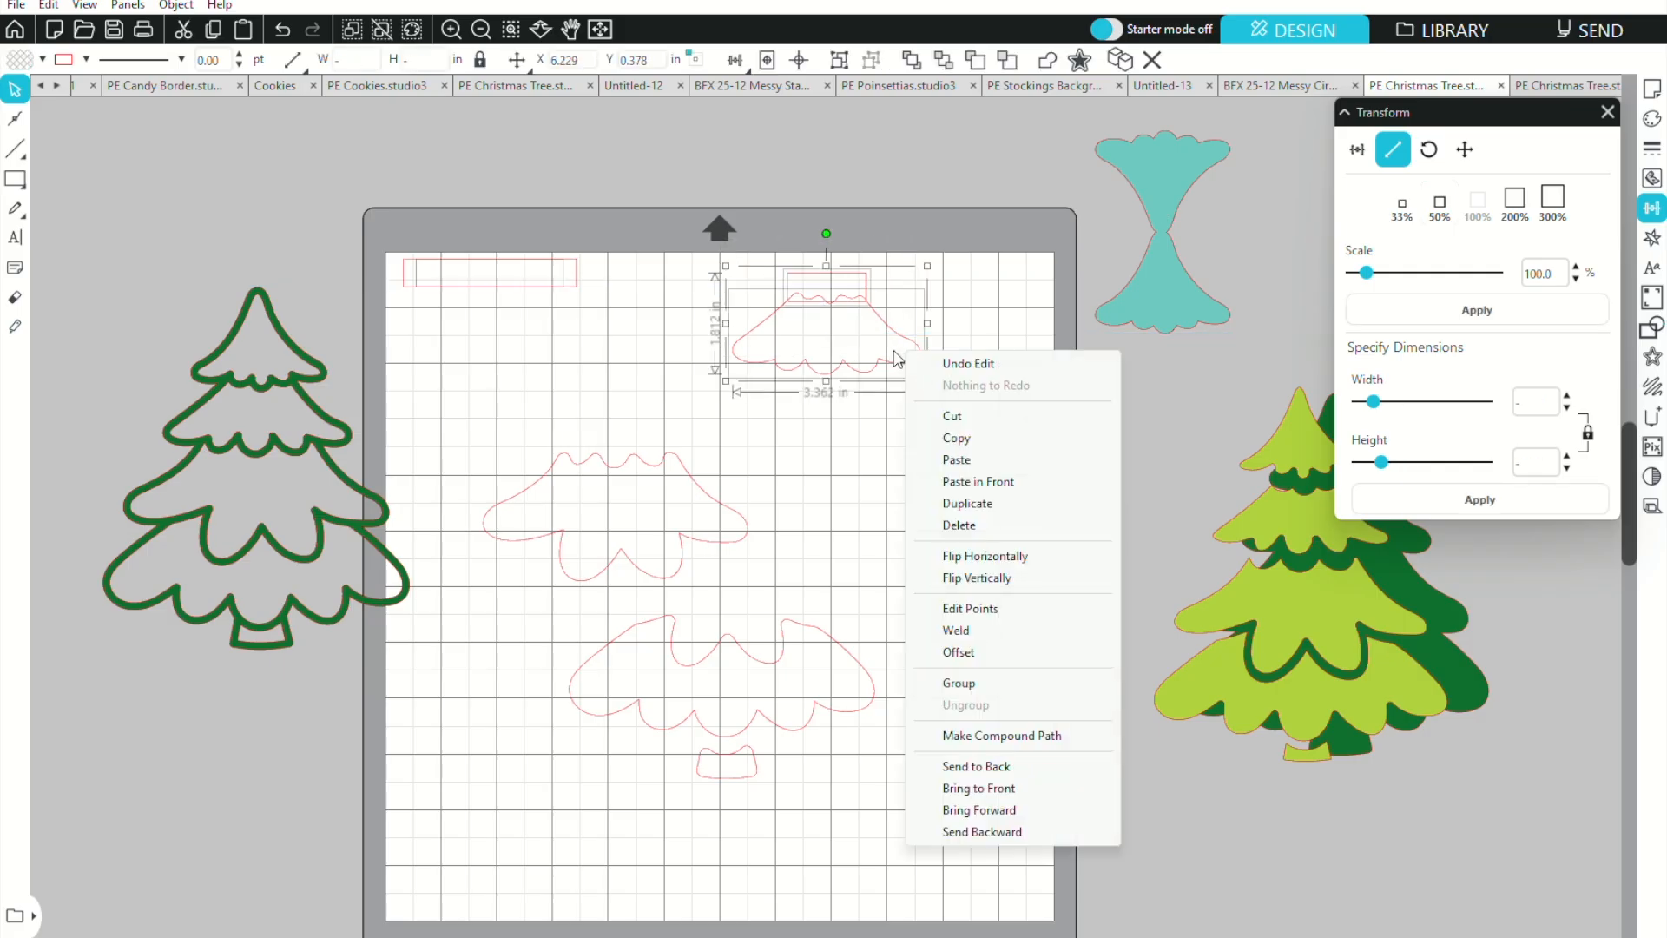
pyautogui.click(967, 580)
# Release the compound path of the welded second tier and delete the tiny leftover sliver inside it
pyautogui.scroll(1, 896, 583)
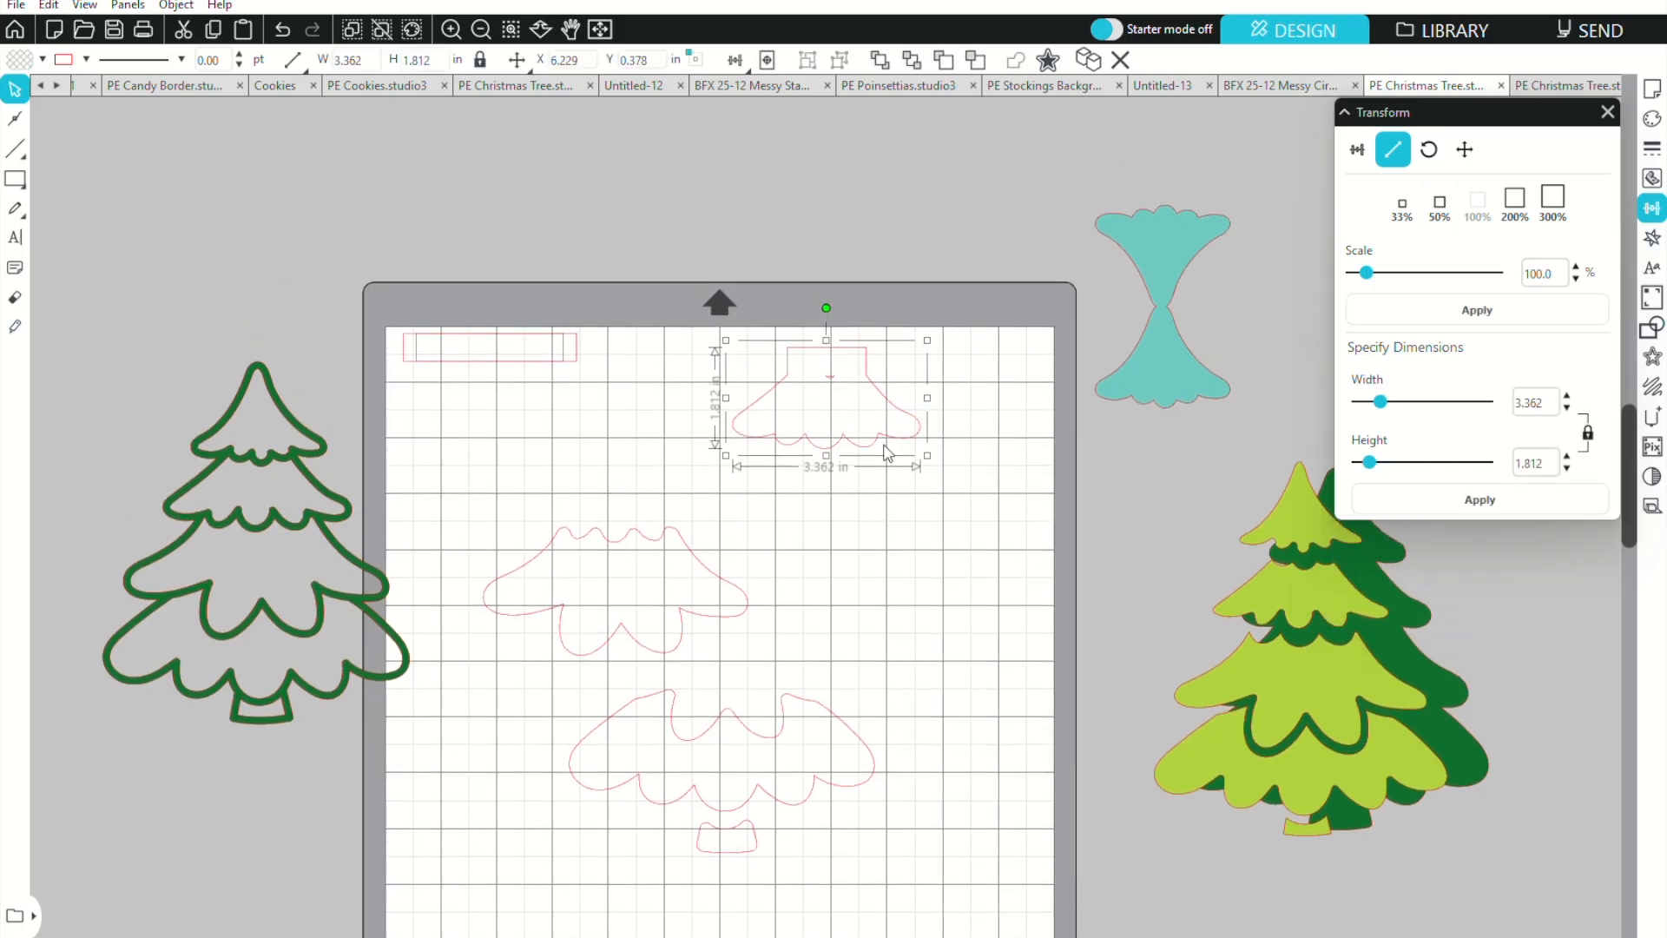
pyautogui.scroll(2, 836, 576)
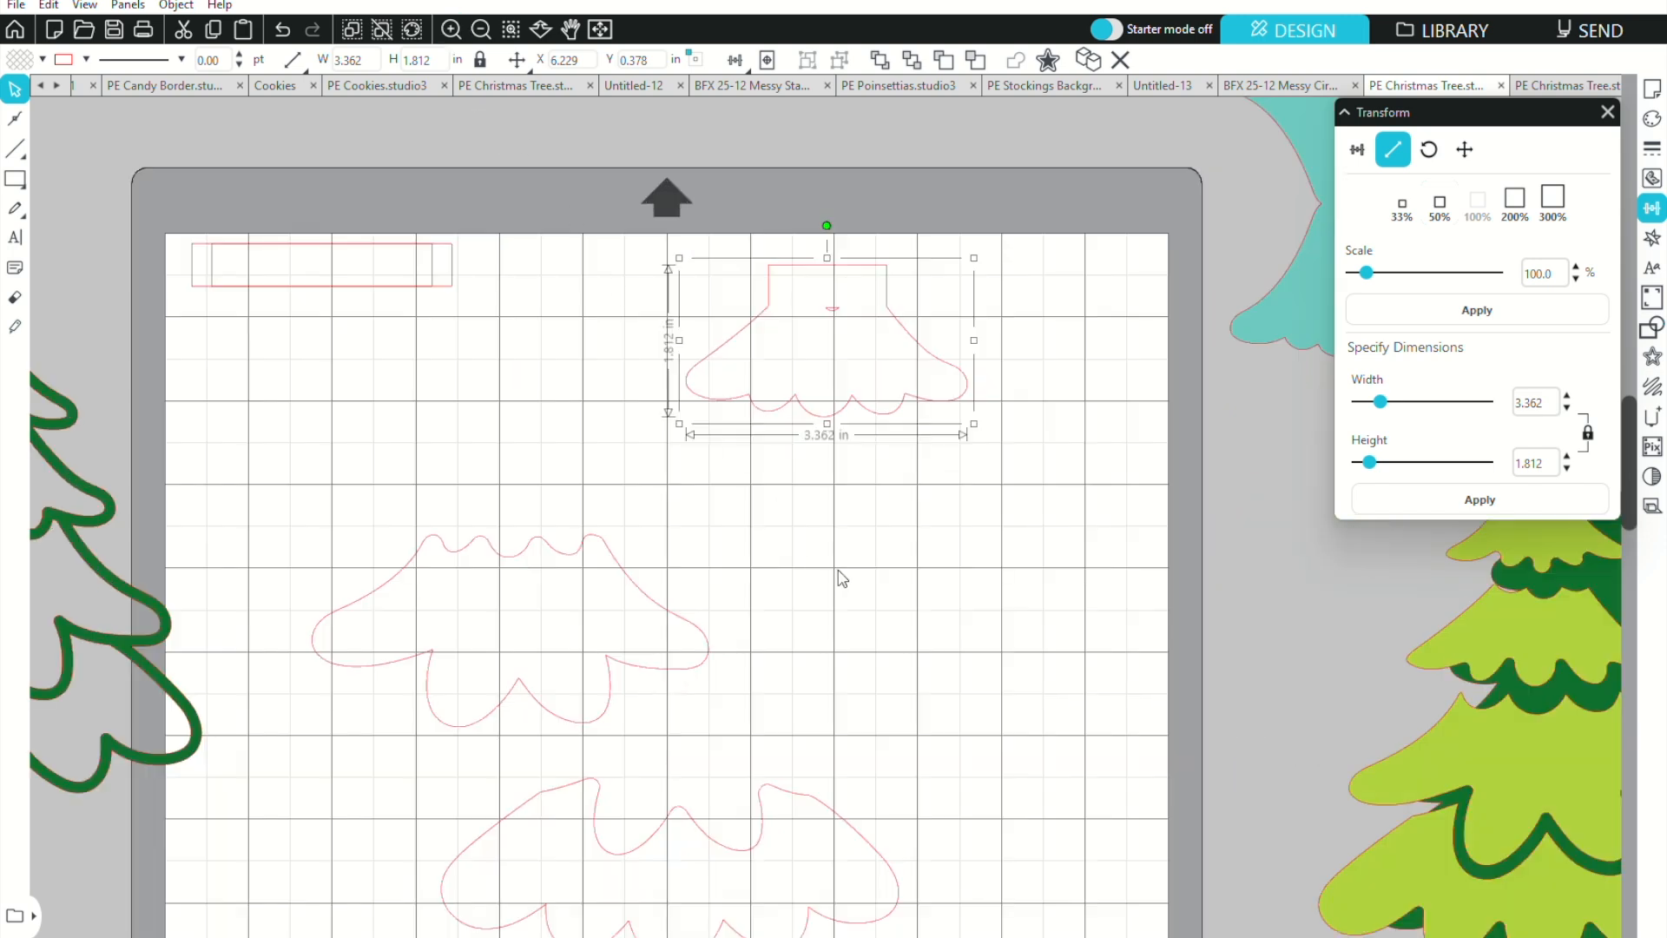
pyautogui.scroll(1, 849, 451)
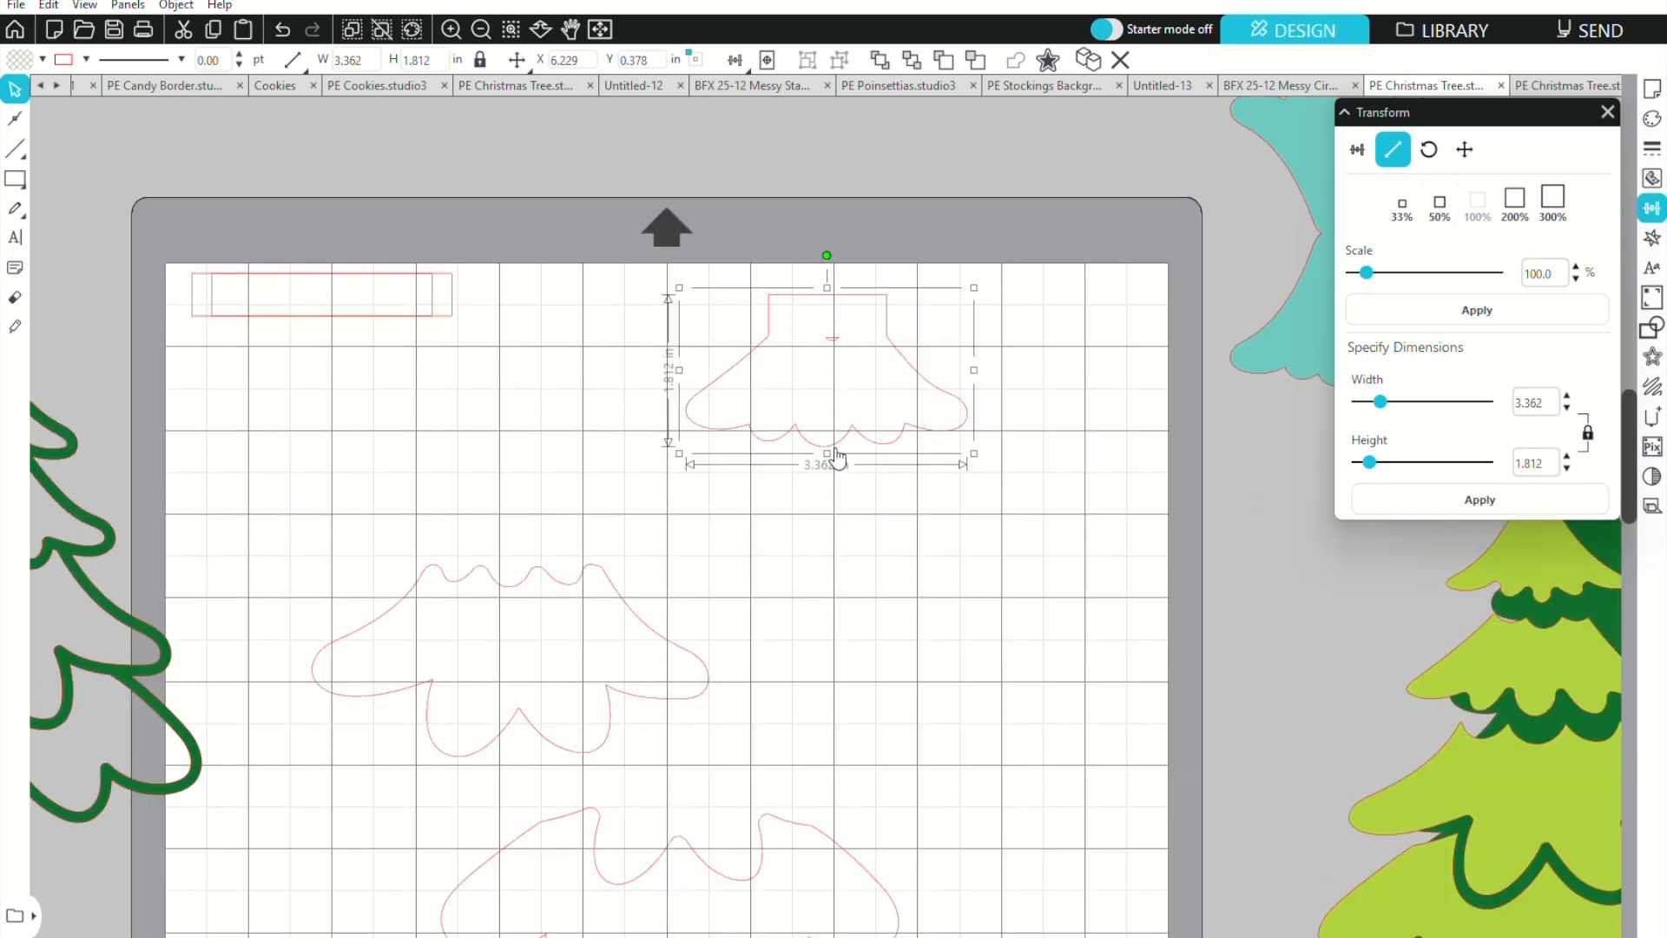
pyautogui.rightClick(836, 451)
pyautogui.click(931, 831)
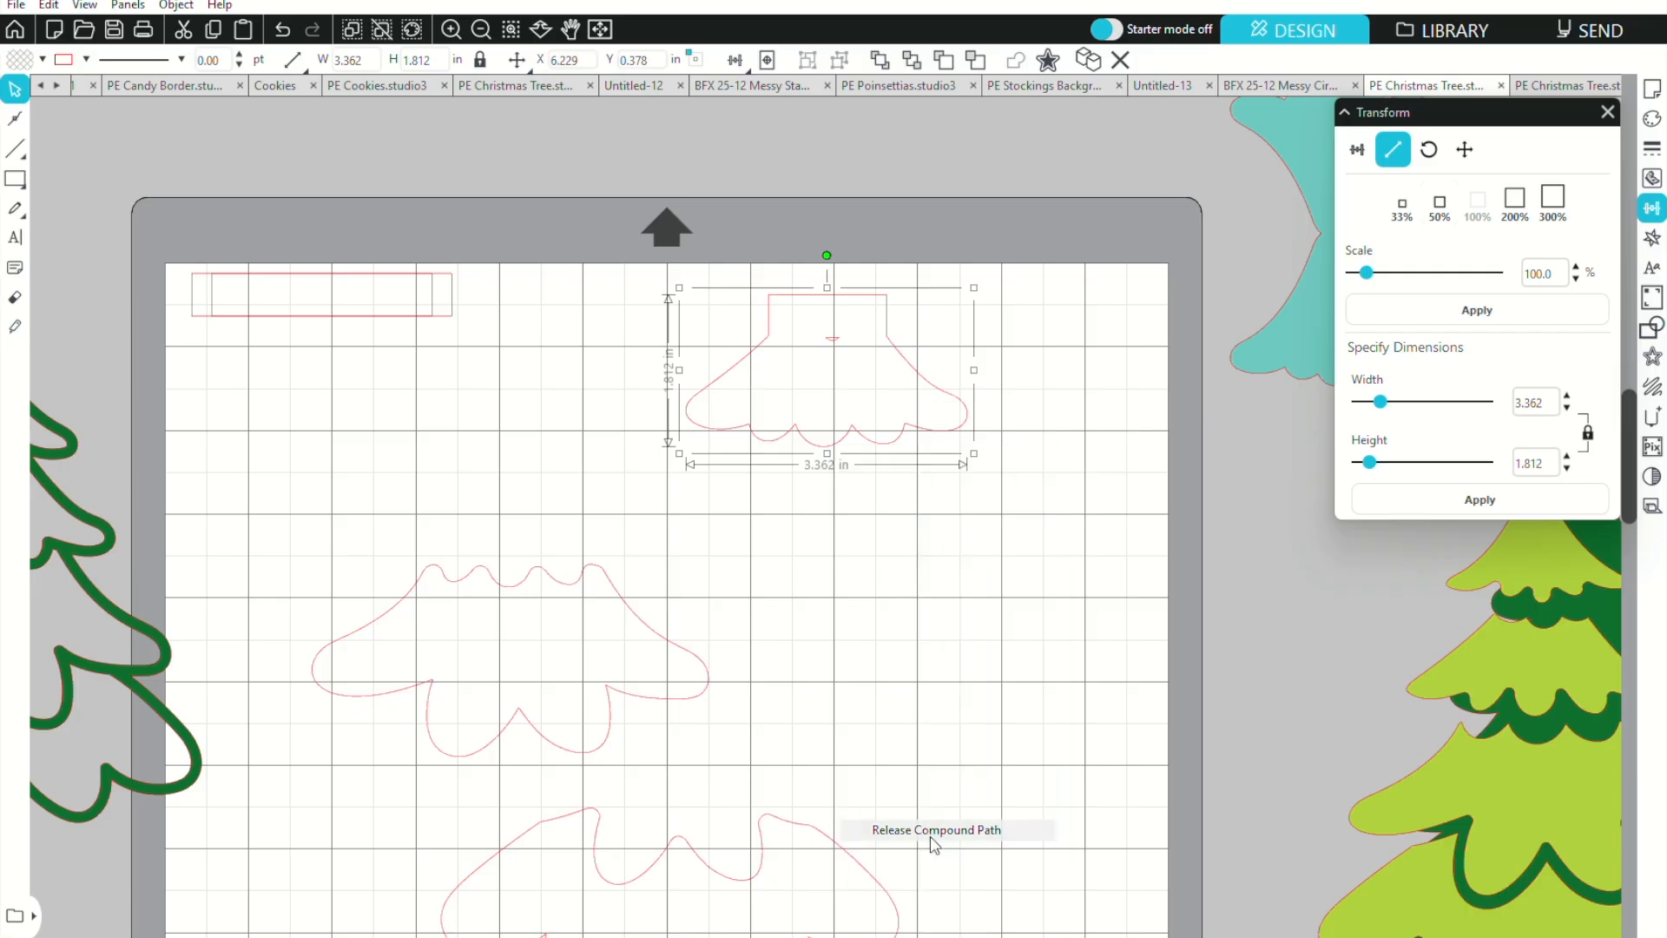
pyautogui.click(816, 507)
pyautogui.click(832, 343)
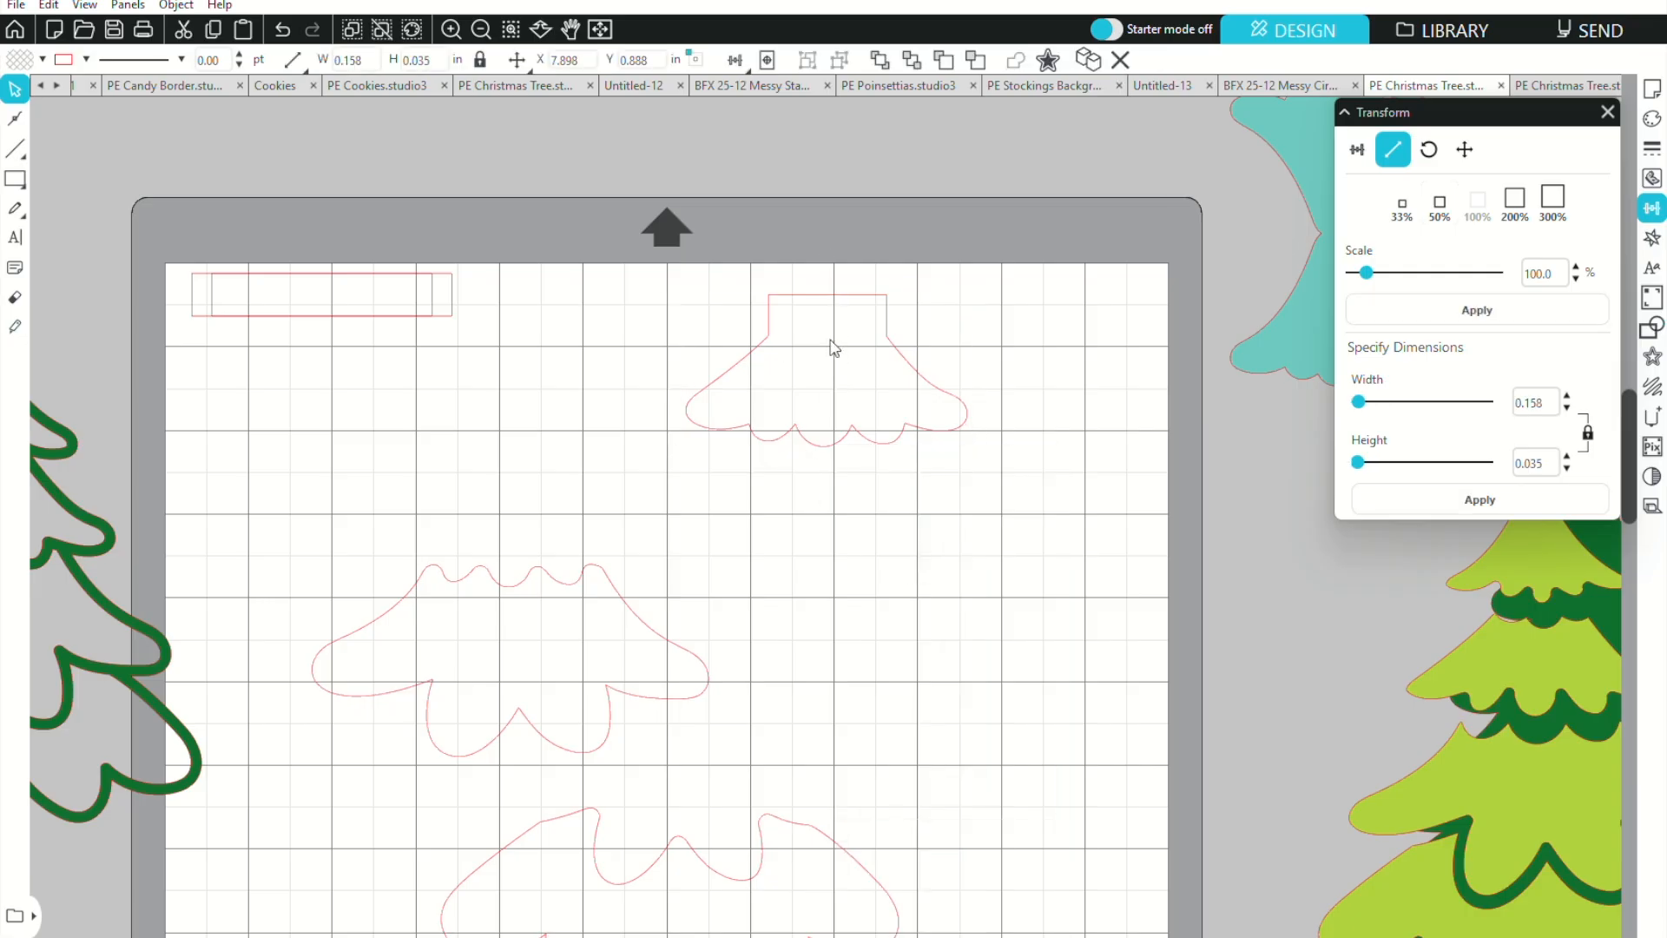
pyautogui.press('Delete')
pyautogui.rightClick(833, 347)
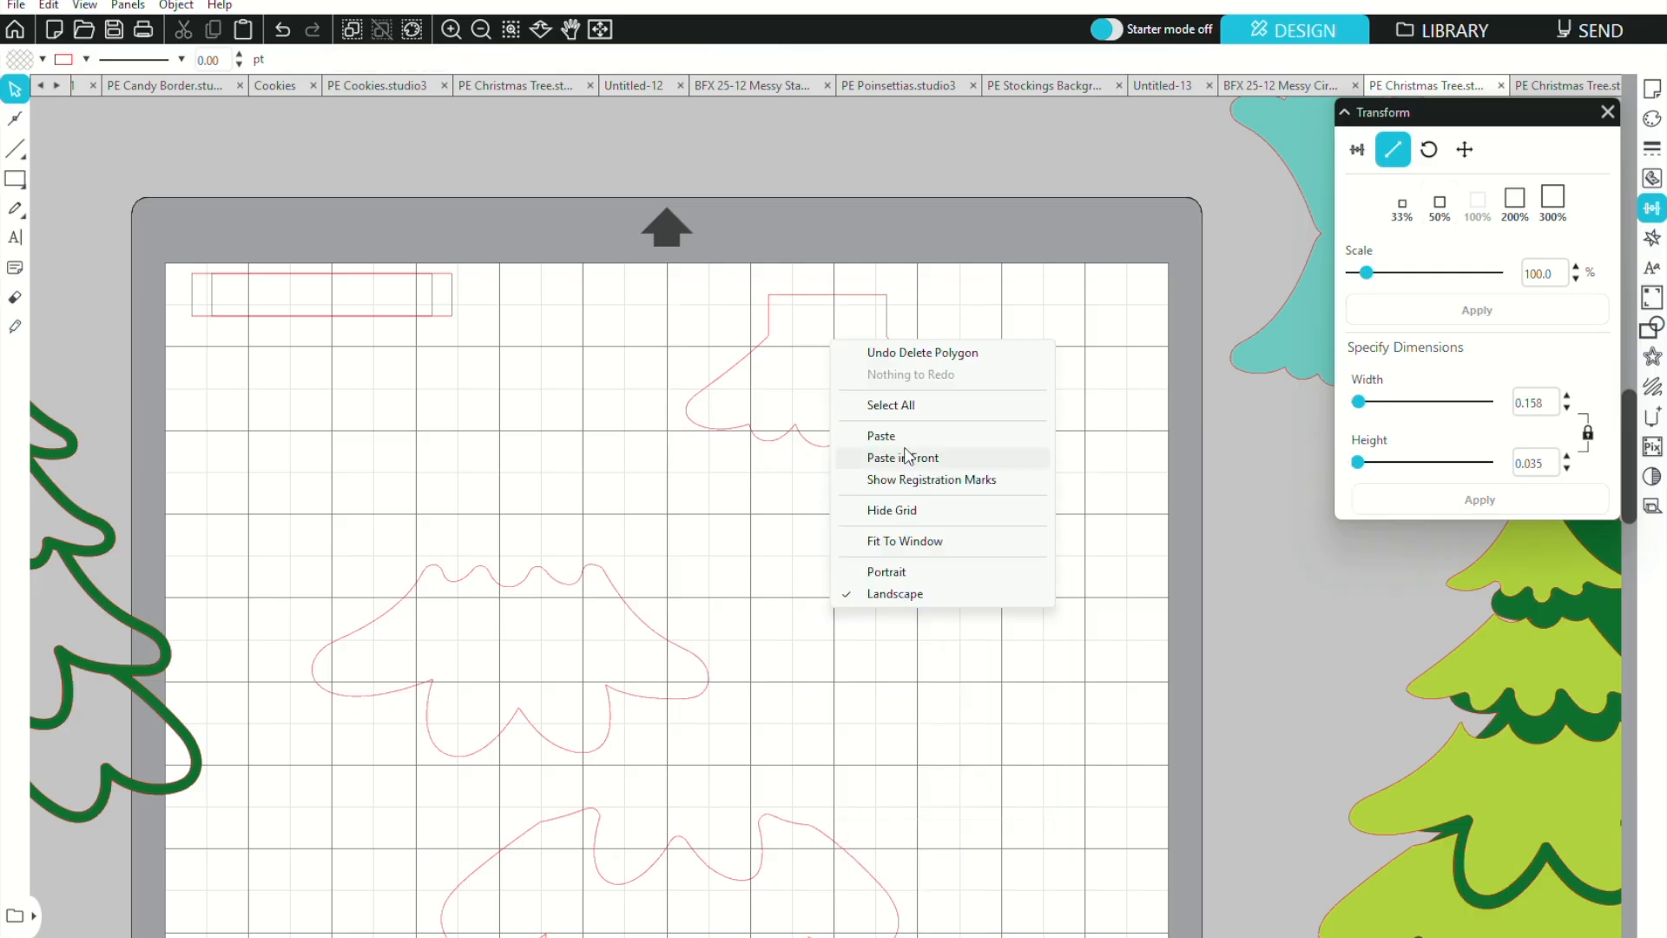
pyautogui.click(810, 373)
# Duplicate the second tier, flip the copy vertically and position it above the original so their rectangular tabs overlap
pyautogui.click(753, 360)
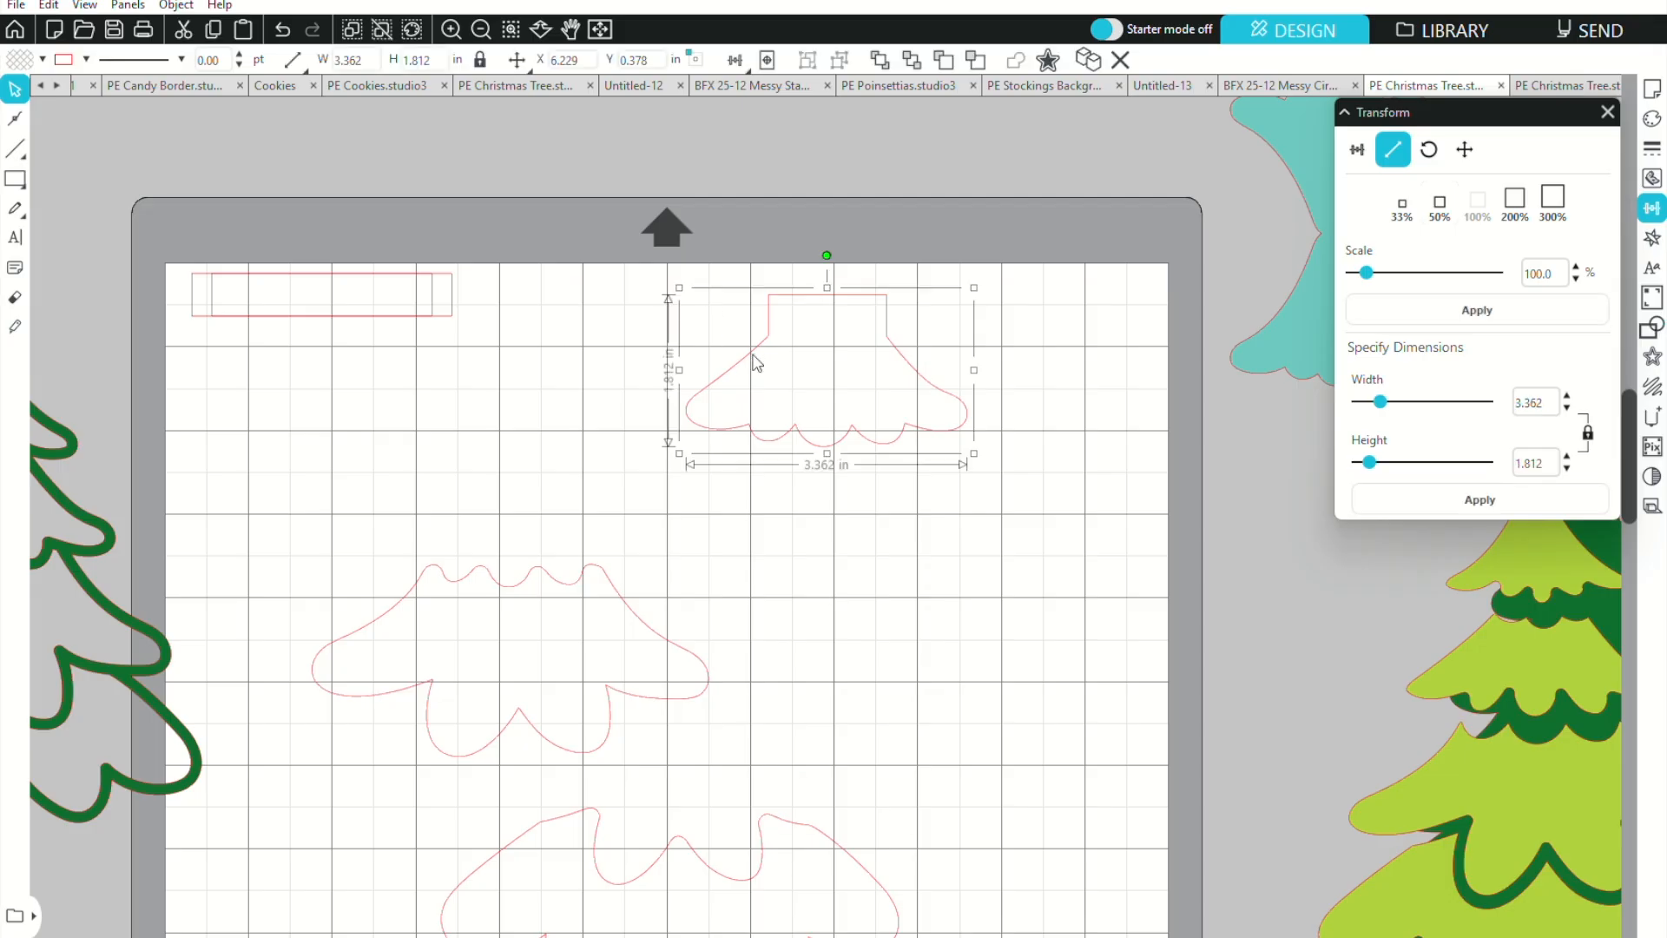
pyautogui.rightClick(755, 363)
pyautogui.click(828, 509)
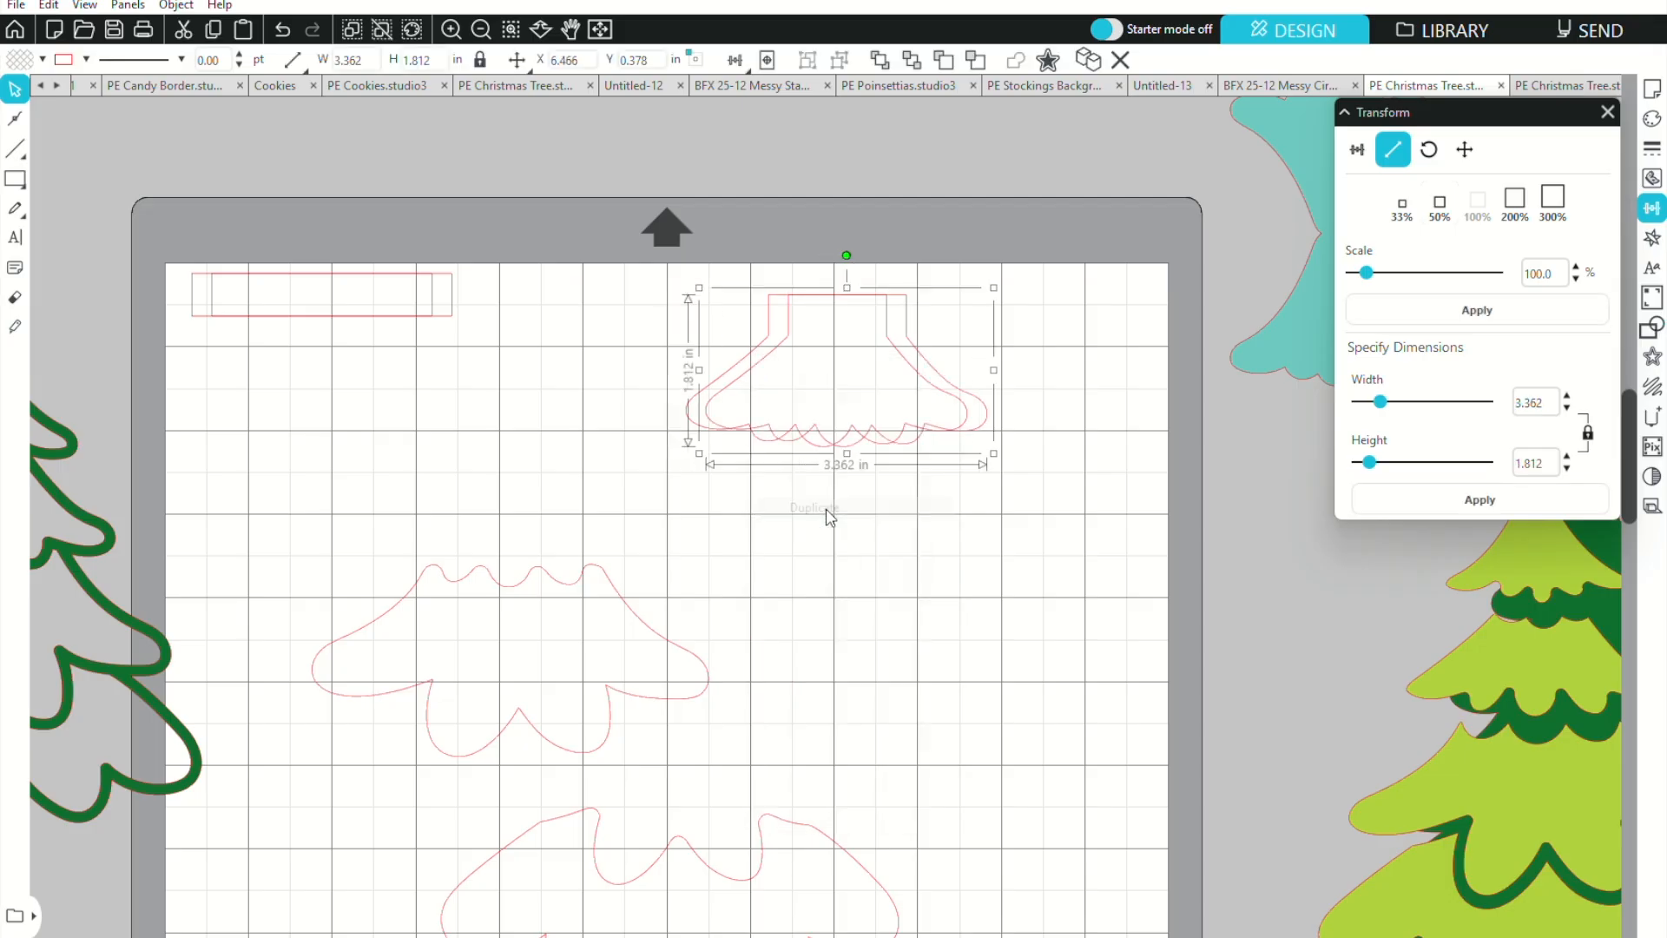
pyautogui.rightClick(925, 365)
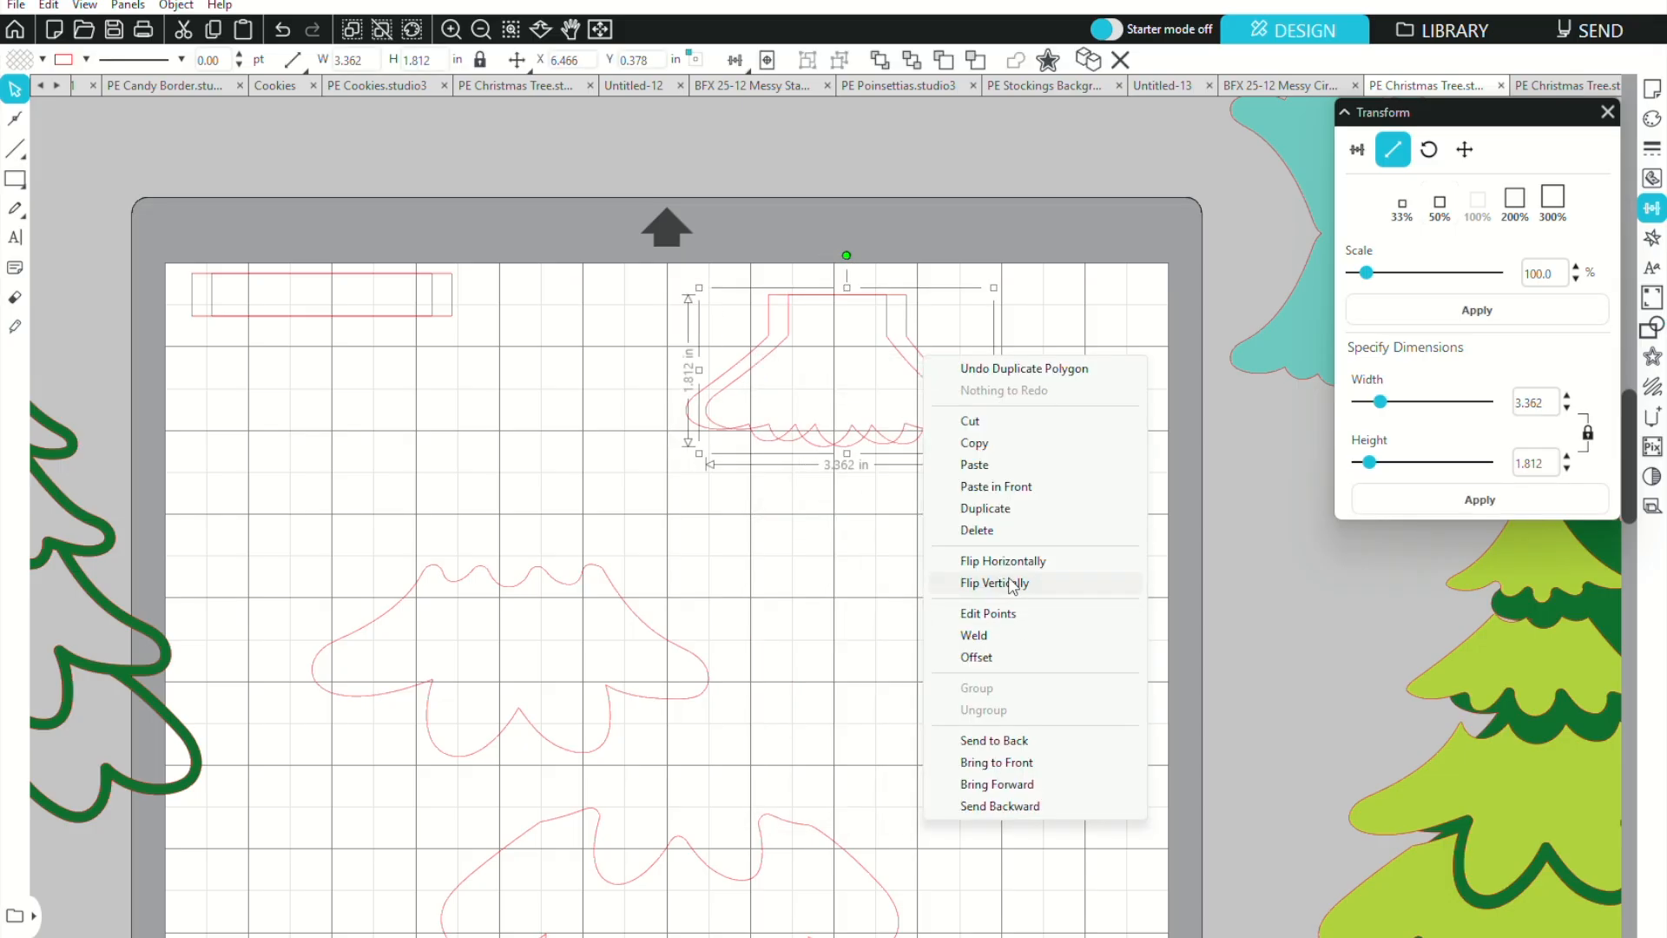
pyautogui.click(1012, 584)
pyautogui.scroll(3, 919, 662)
pyautogui.moveTo(929, 495); pyautogui.dragTo(913, 436)
# Weld the two mirrored second tiers, move the double piece above the mat's upper-right corner and fill it with teal
pyautogui.keyDown('shift'); pyautogui.click(808, 529); pyautogui.keyUp('shift')
pyautogui.rightClick(840, 568)
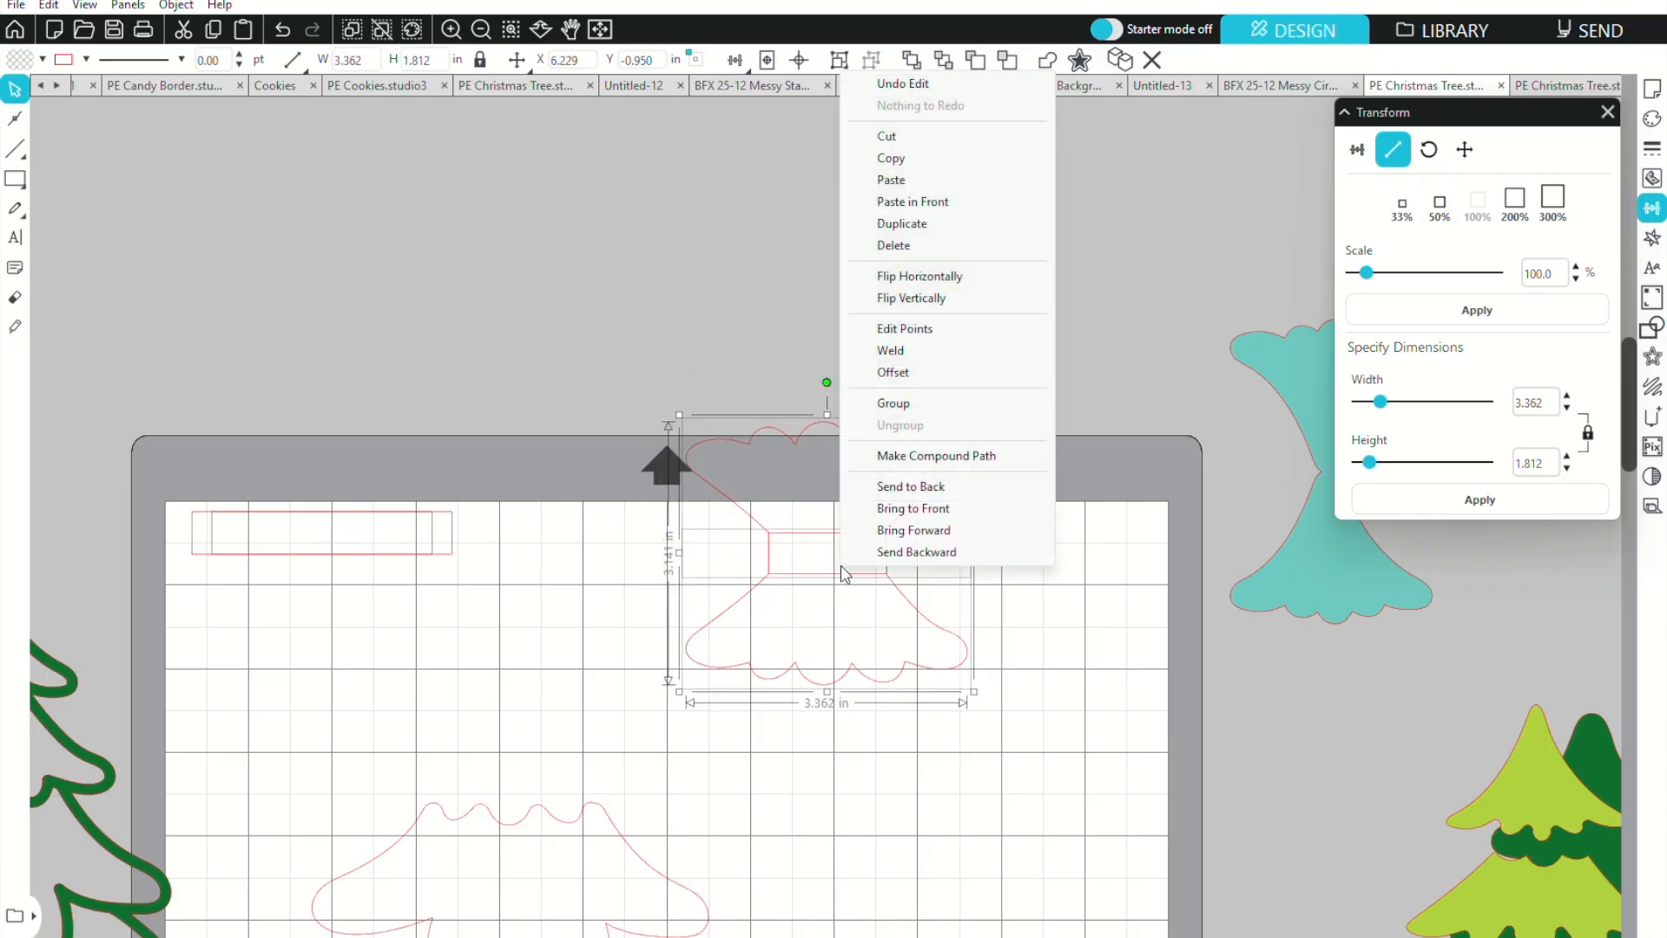
pyautogui.click(888, 353)
pyautogui.moveTo(886, 577); pyautogui.dragTo(1071, 372)
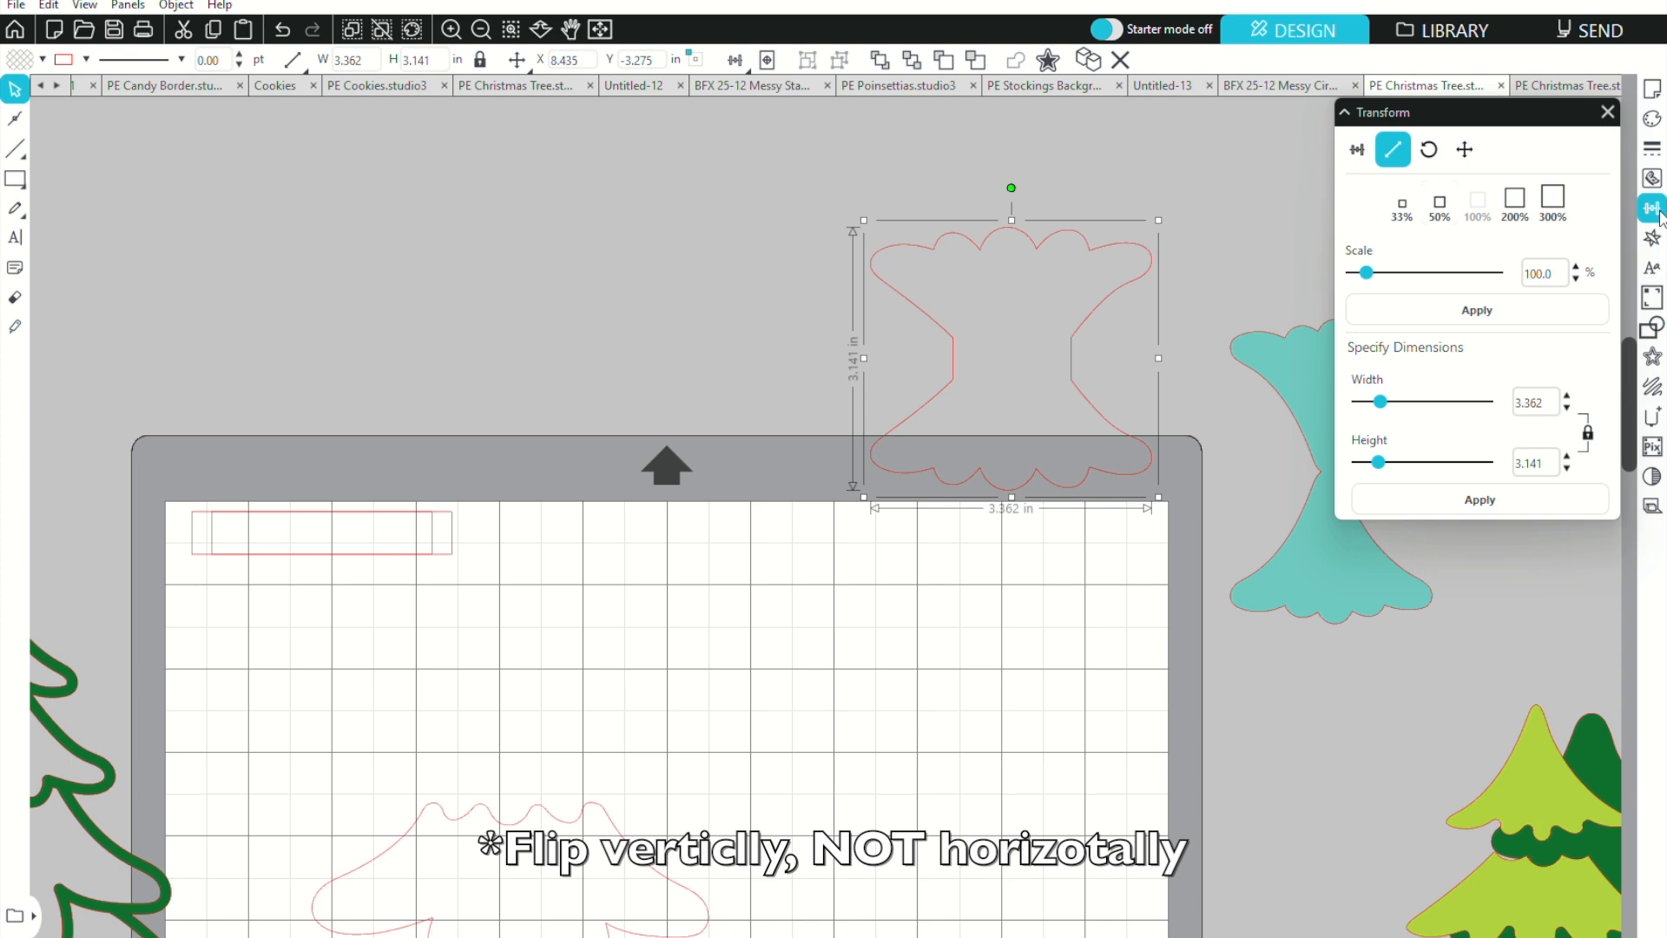
pyautogui.click(1652, 178)
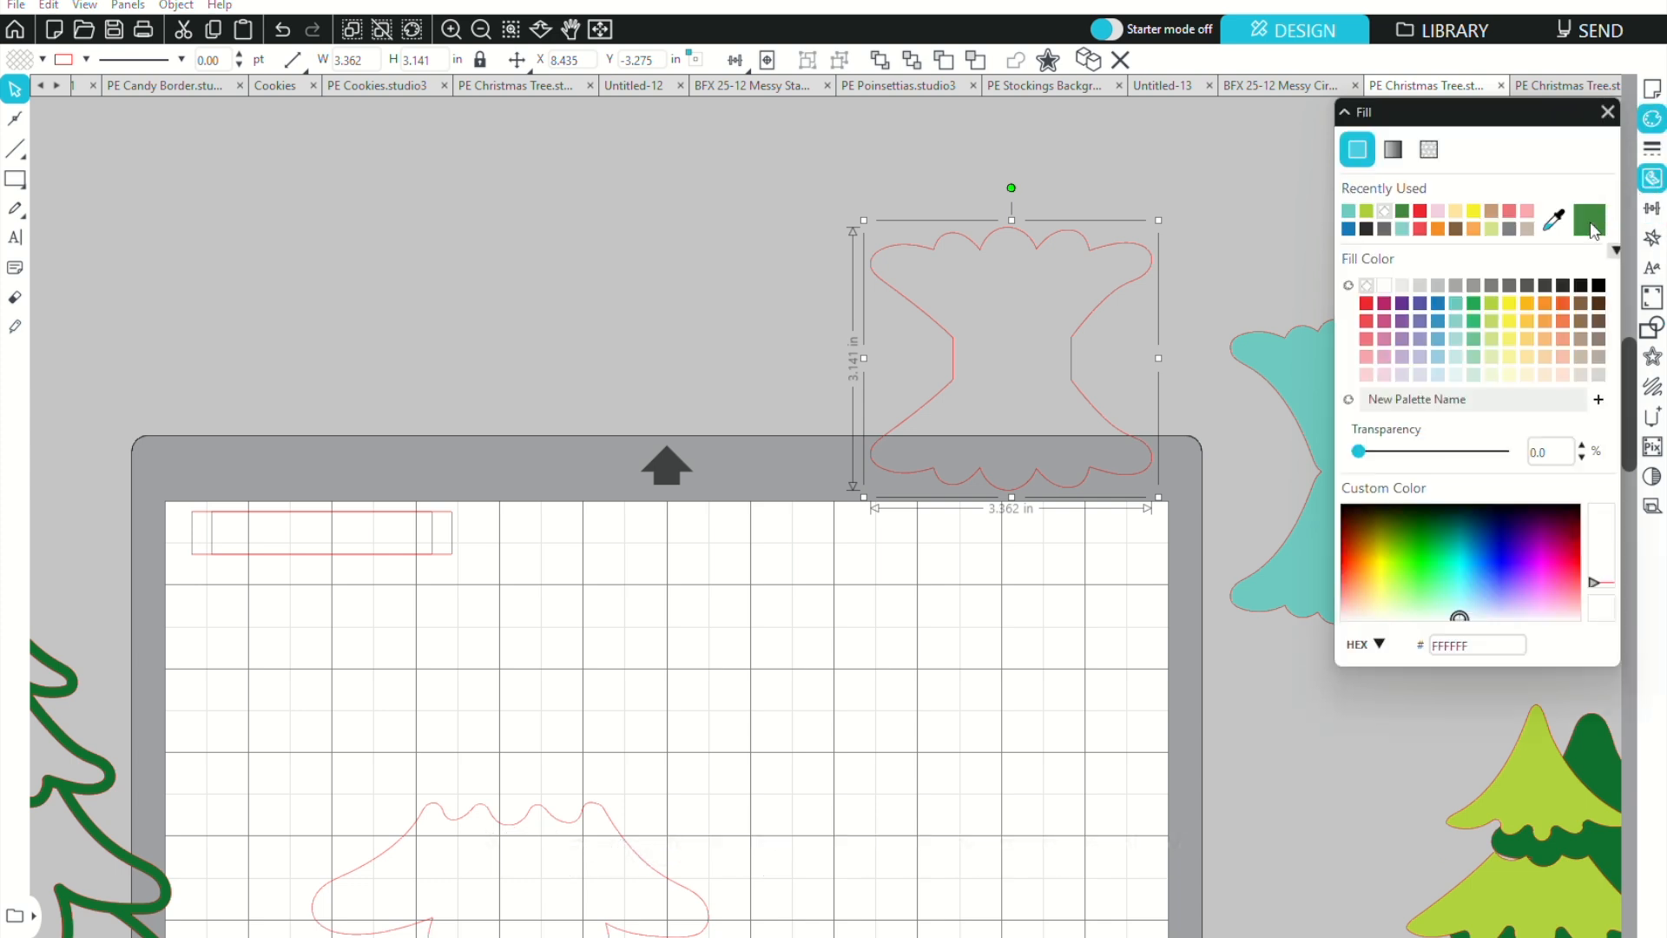
pyautogui.click(1329, 374)
# Move the third tier's offset outline up into the open area in the upper middle of the mat
pyautogui.click(606, 458)
pyautogui.scroll(-3, 606, 457)
pyautogui.moveTo(601, 643); pyautogui.dragTo(865, 466)
# Place a spare rectangle over the third tier's scalloped upper edge and narrow it to about 2.3 in, using the dark green tree as reference
pyautogui.moveTo(453, 332); pyautogui.dragTo(887, 408)
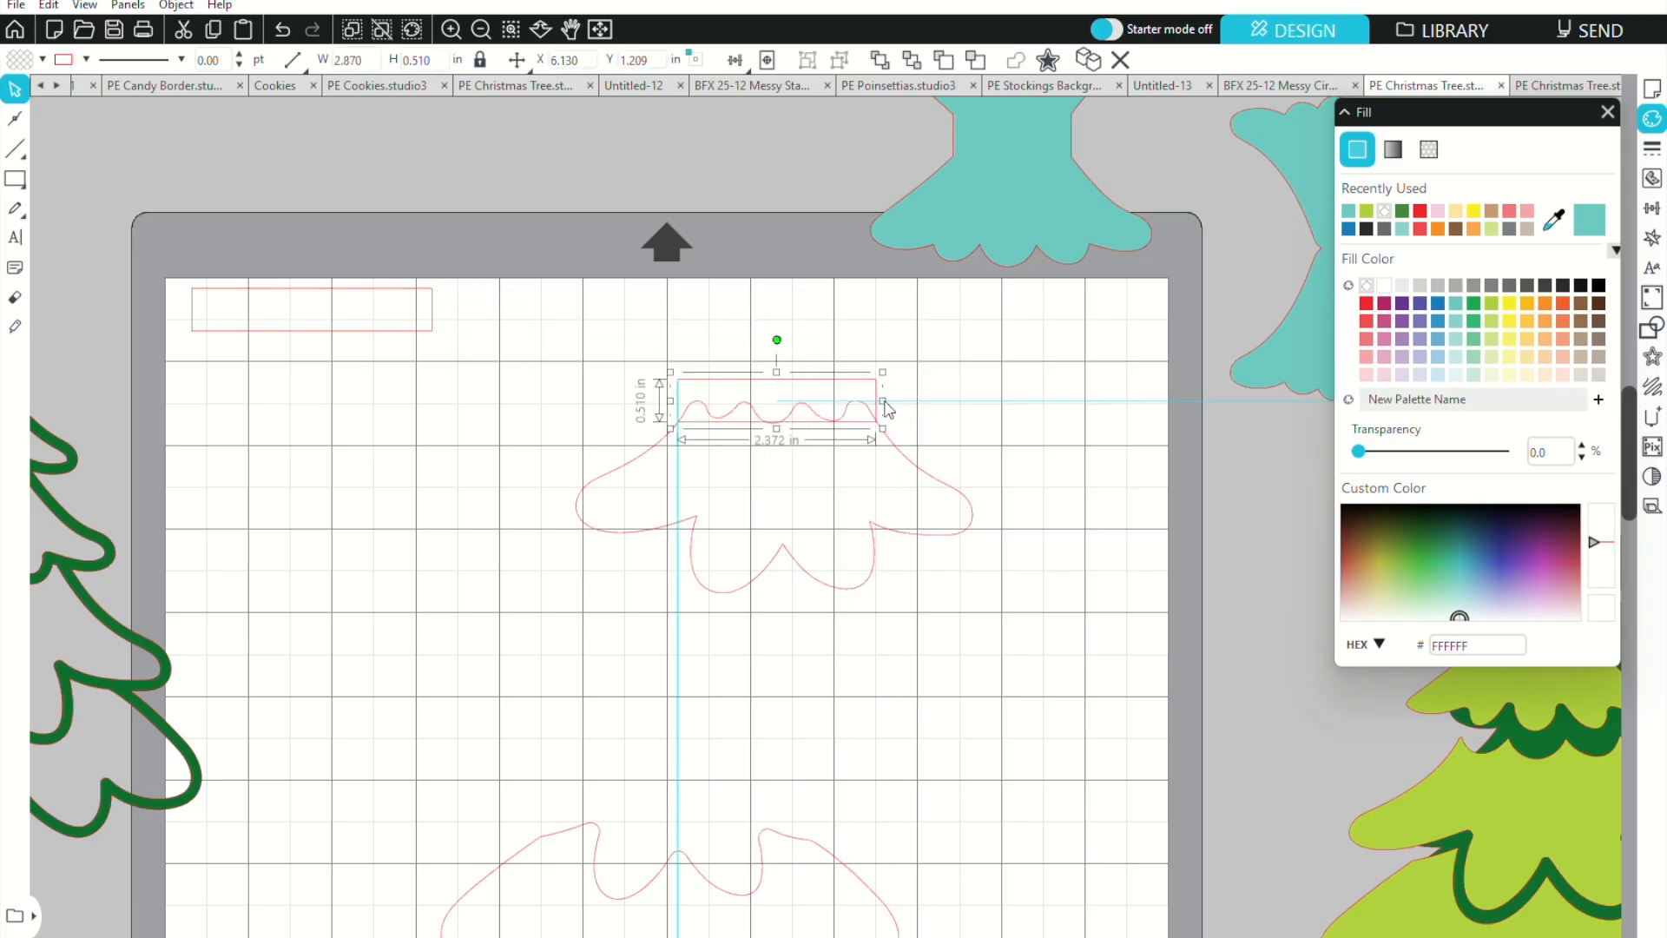
pyautogui.moveTo(104, 518); pyautogui.dragTo(456, 468)
pyautogui.click(958, 363)
pyautogui.moveTo(796, 382); pyautogui.dragTo(800, 378)
pyautogui.moveTo(676, 394); pyautogui.dragTo(679, 395)
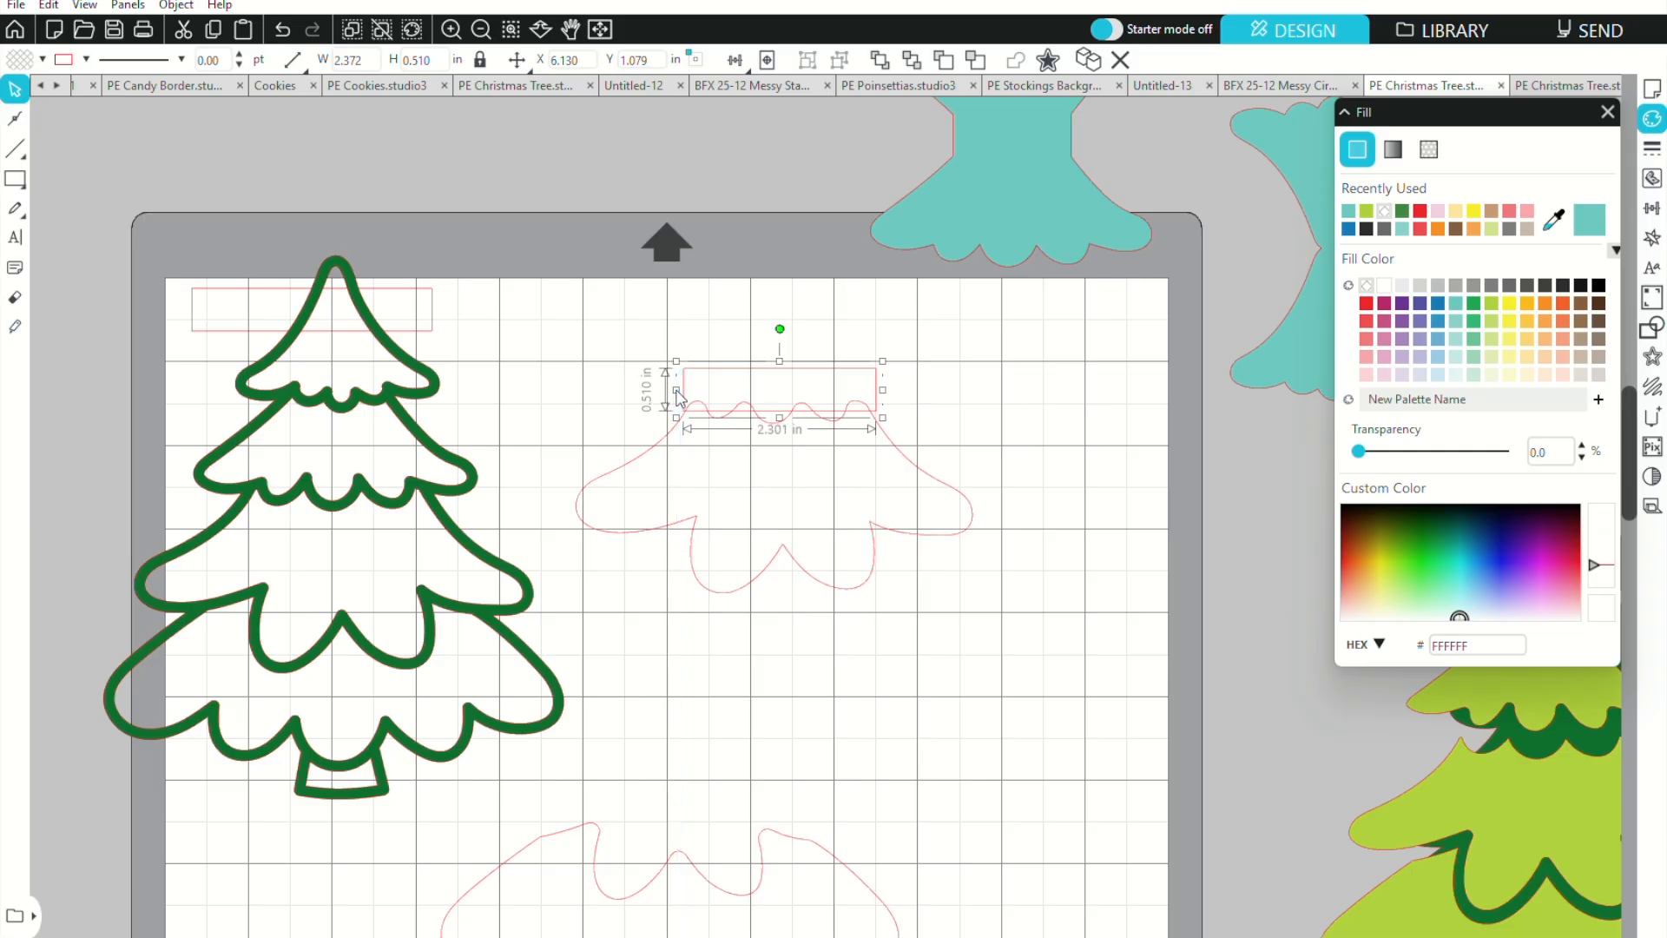
pyautogui.moveTo(422, 405); pyautogui.dragTo(262, 394)
# Weld the rectangle to the third-tier outline
pyautogui.moveTo(785, 291); pyautogui.dragTo(781, 432)
pyautogui.rightClick(780, 434)
pyautogui.click(839, 717)
# Release the compound path of the welded third tier and delete the three leftover scallop pieces inside it
pyautogui.rightClick(793, 528)
pyautogui.click(879, 412)
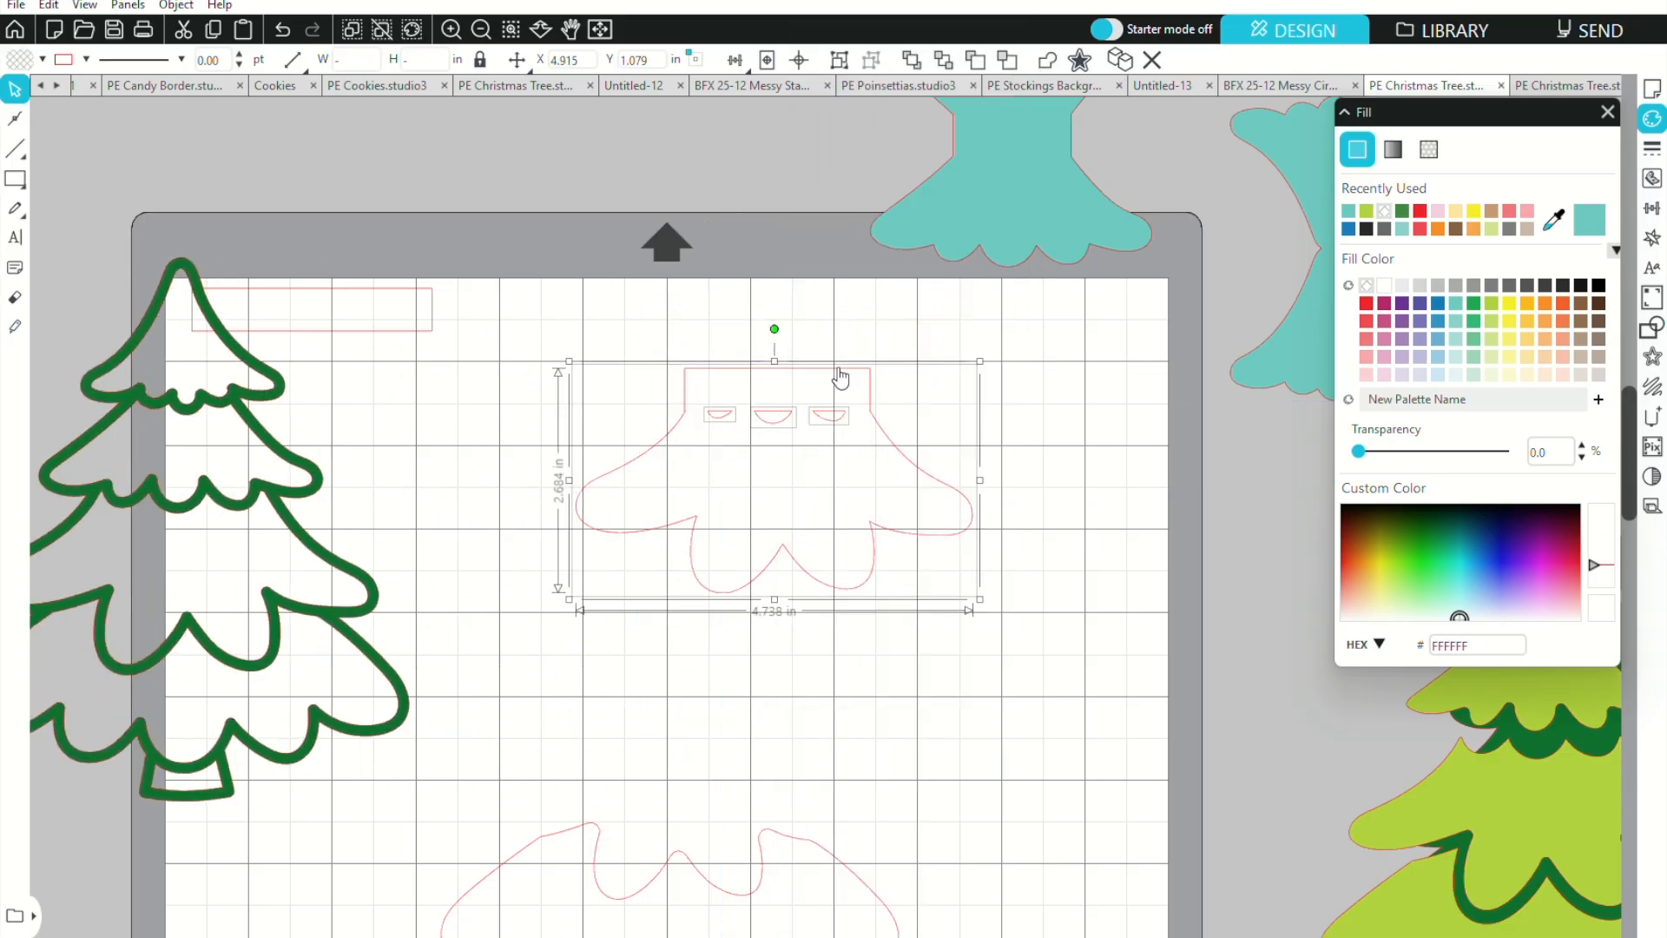
pyautogui.click(738, 388)
pyautogui.click(719, 414)
pyautogui.keyDown('shift'); pyautogui.click(773, 415); pyautogui.keyUp('shift')
pyautogui.keyDown('shift'); pyautogui.click(828, 414); pyautogui.keyUp('shift')
pyautogui.press('Delete')
# Move the third tier lower on the mat and fill it with teal
pyautogui.moveTo(874, 425); pyautogui.dragTo(895, 595)
pyautogui.rightClick(895, 595)
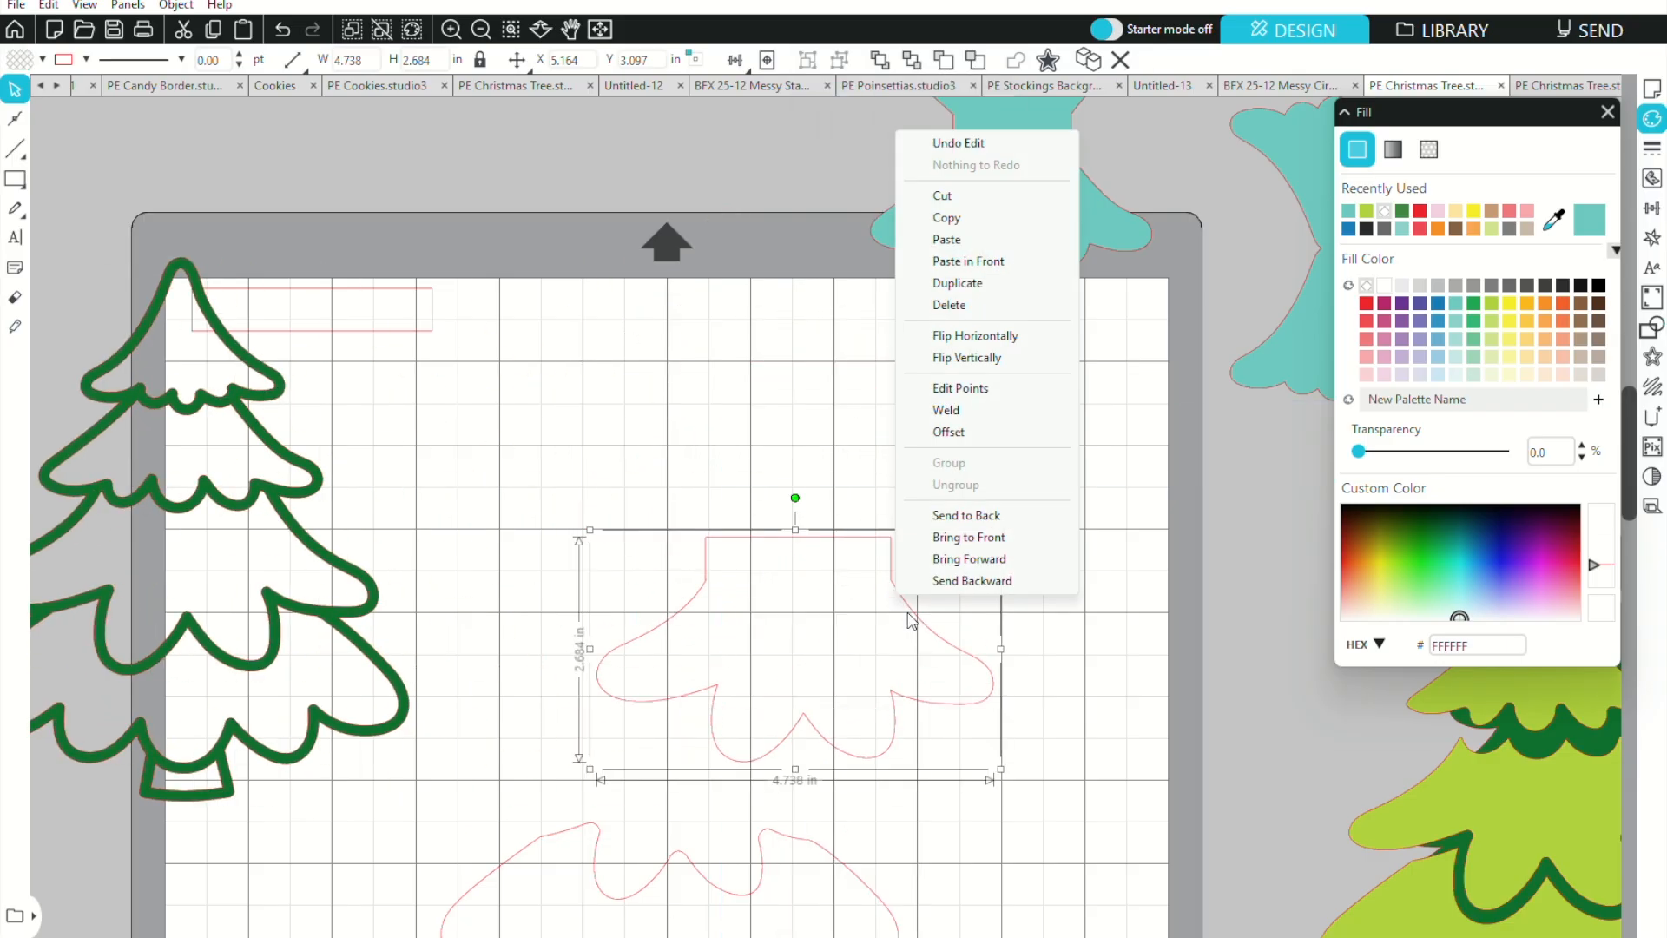
pyautogui.click(1591, 222)
# Duplicate the teal third tier, flip the copy vertically and position it above the original so their tabs overlap
pyautogui.rightClick(791, 606)
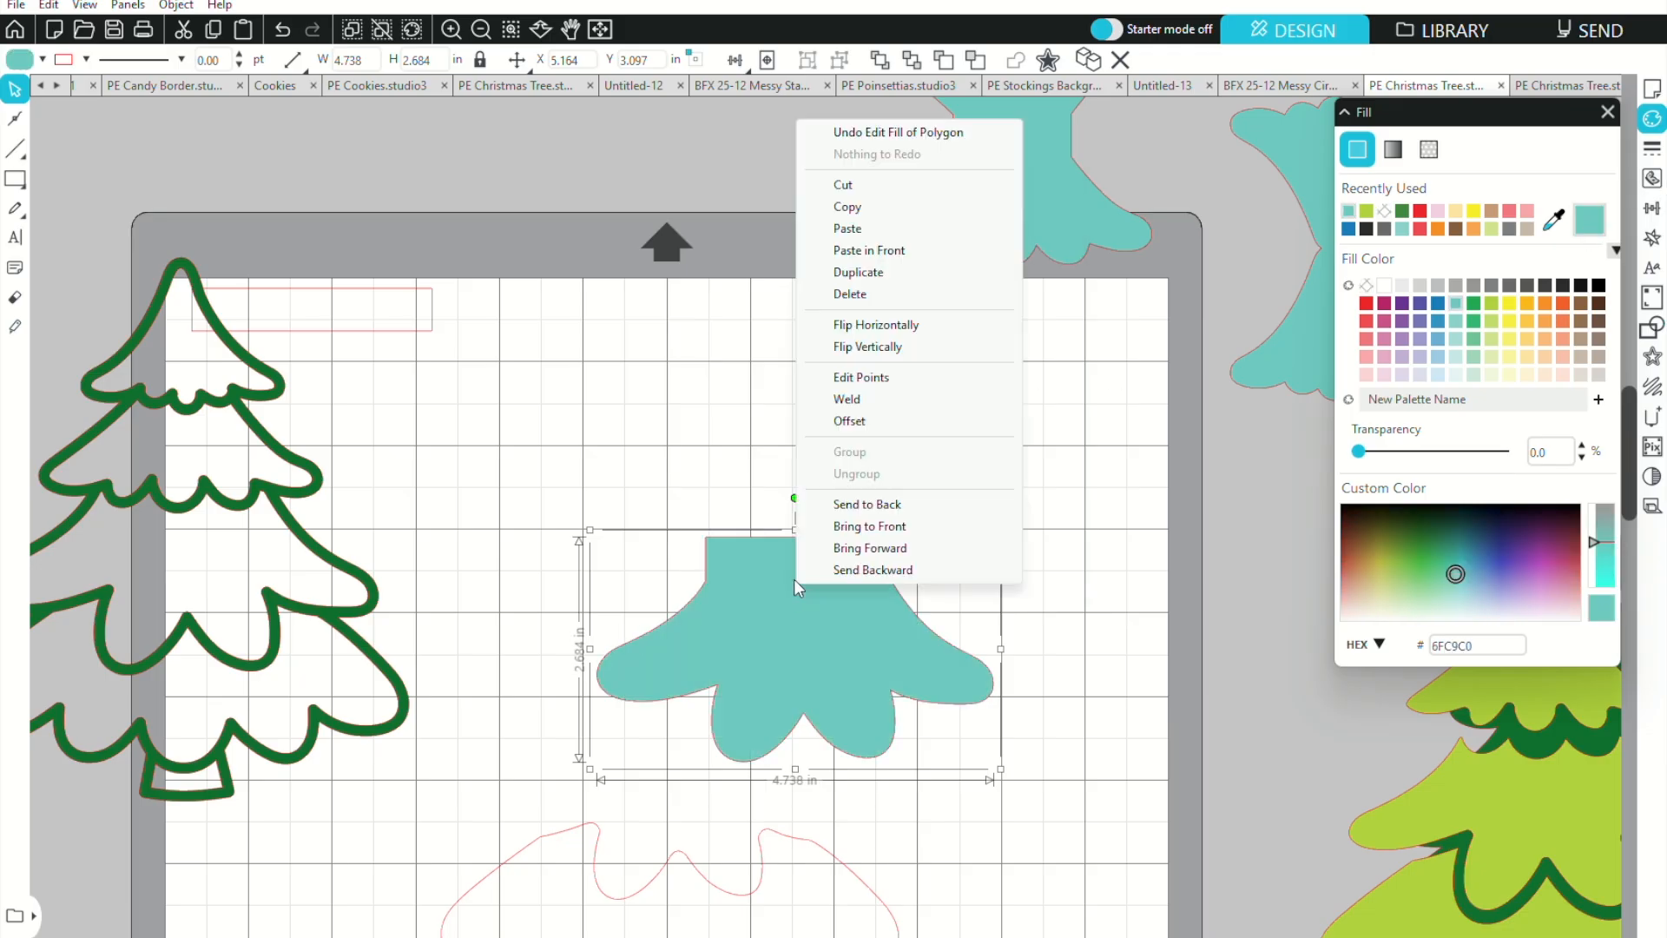
pyautogui.click(869, 270)
pyautogui.click(960, 659)
pyautogui.rightClick(961, 659)
pyautogui.click(1060, 406)
pyautogui.moveTo(894, 545); pyautogui.dragTo(884, 409)
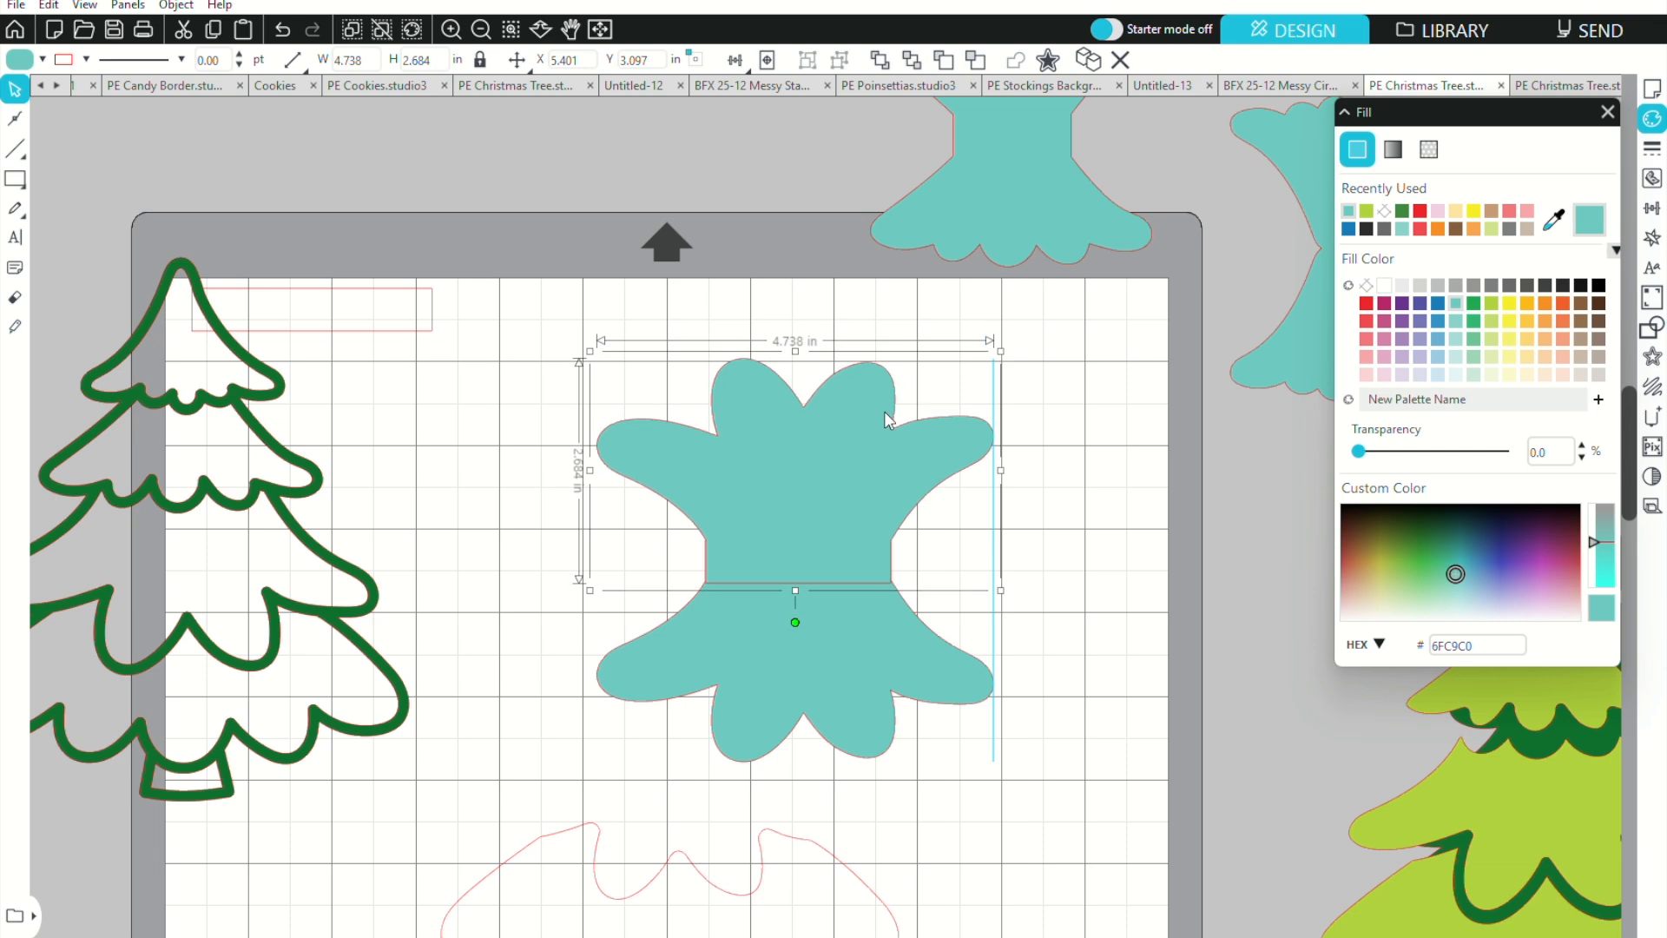
# Weld the two mirrored third-tier pieces into one double piece and move the bottom-tier outline up to the middle of the mat
pyautogui.moveTo(630, 378); pyautogui.dragTo(759, 244)
pyautogui.rightClick(845, 613)
pyautogui.click(899, 383)
pyautogui.moveTo(752, 892); pyautogui.dragTo(883, 568)
pyautogui.click(426, 517)
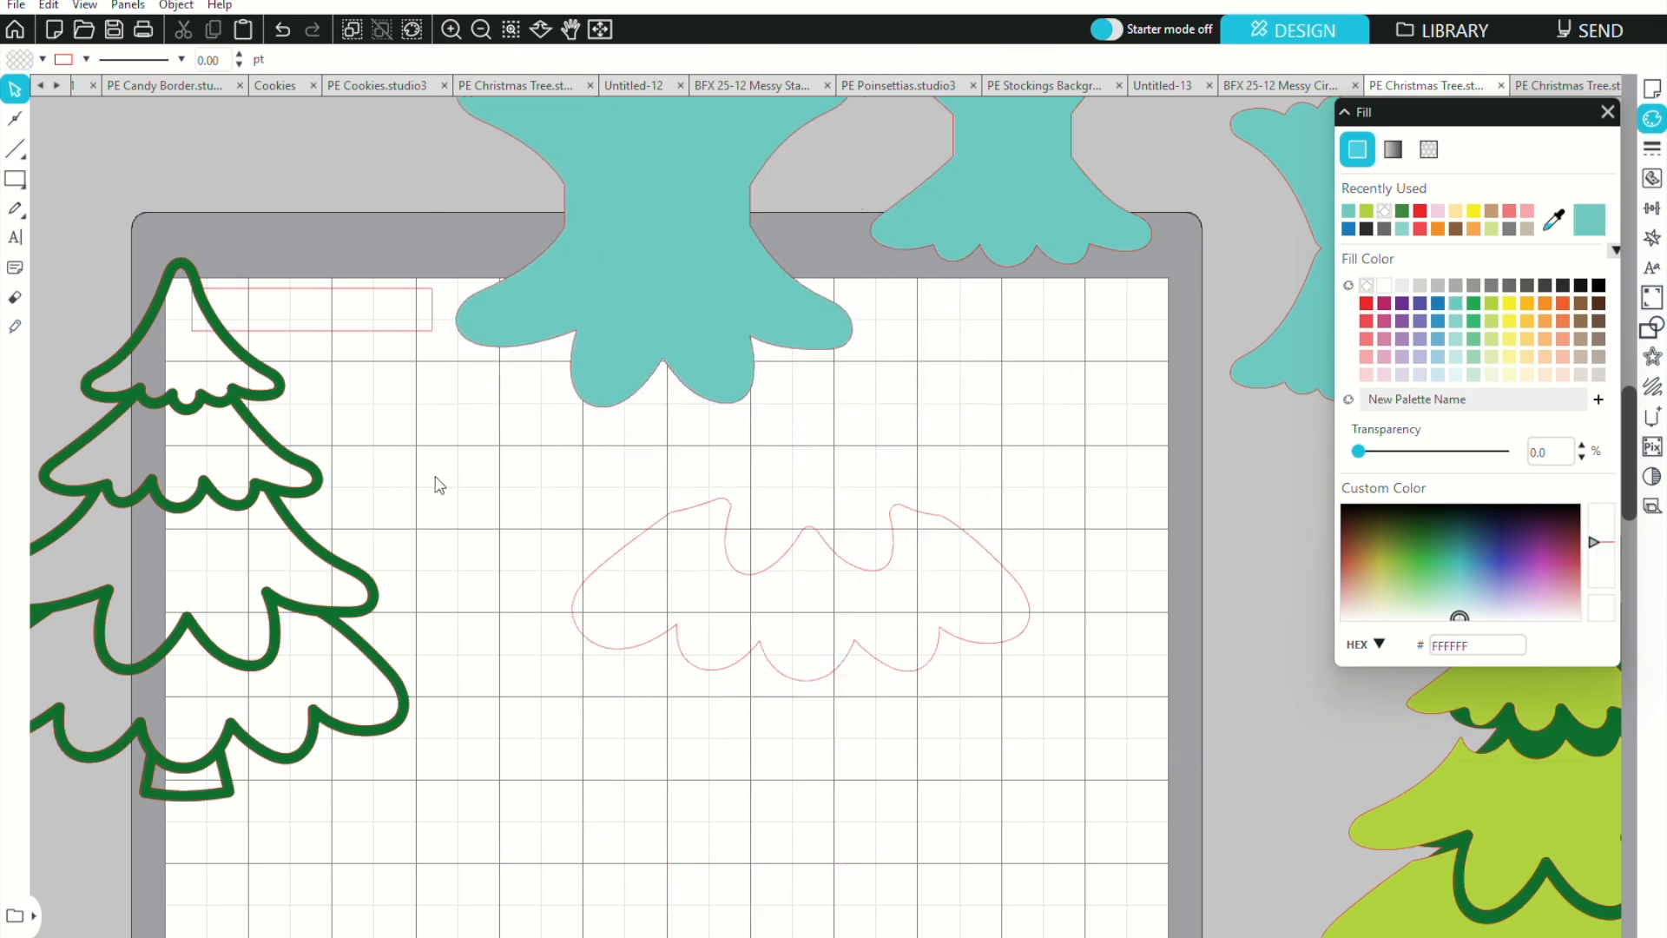
# Position a 2.099 by 0.510 in tab rectangle across the top of the bottom-tier outline and weld the two shapes
pyautogui.moveTo(417, 339); pyautogui.dragTo(927, 490)
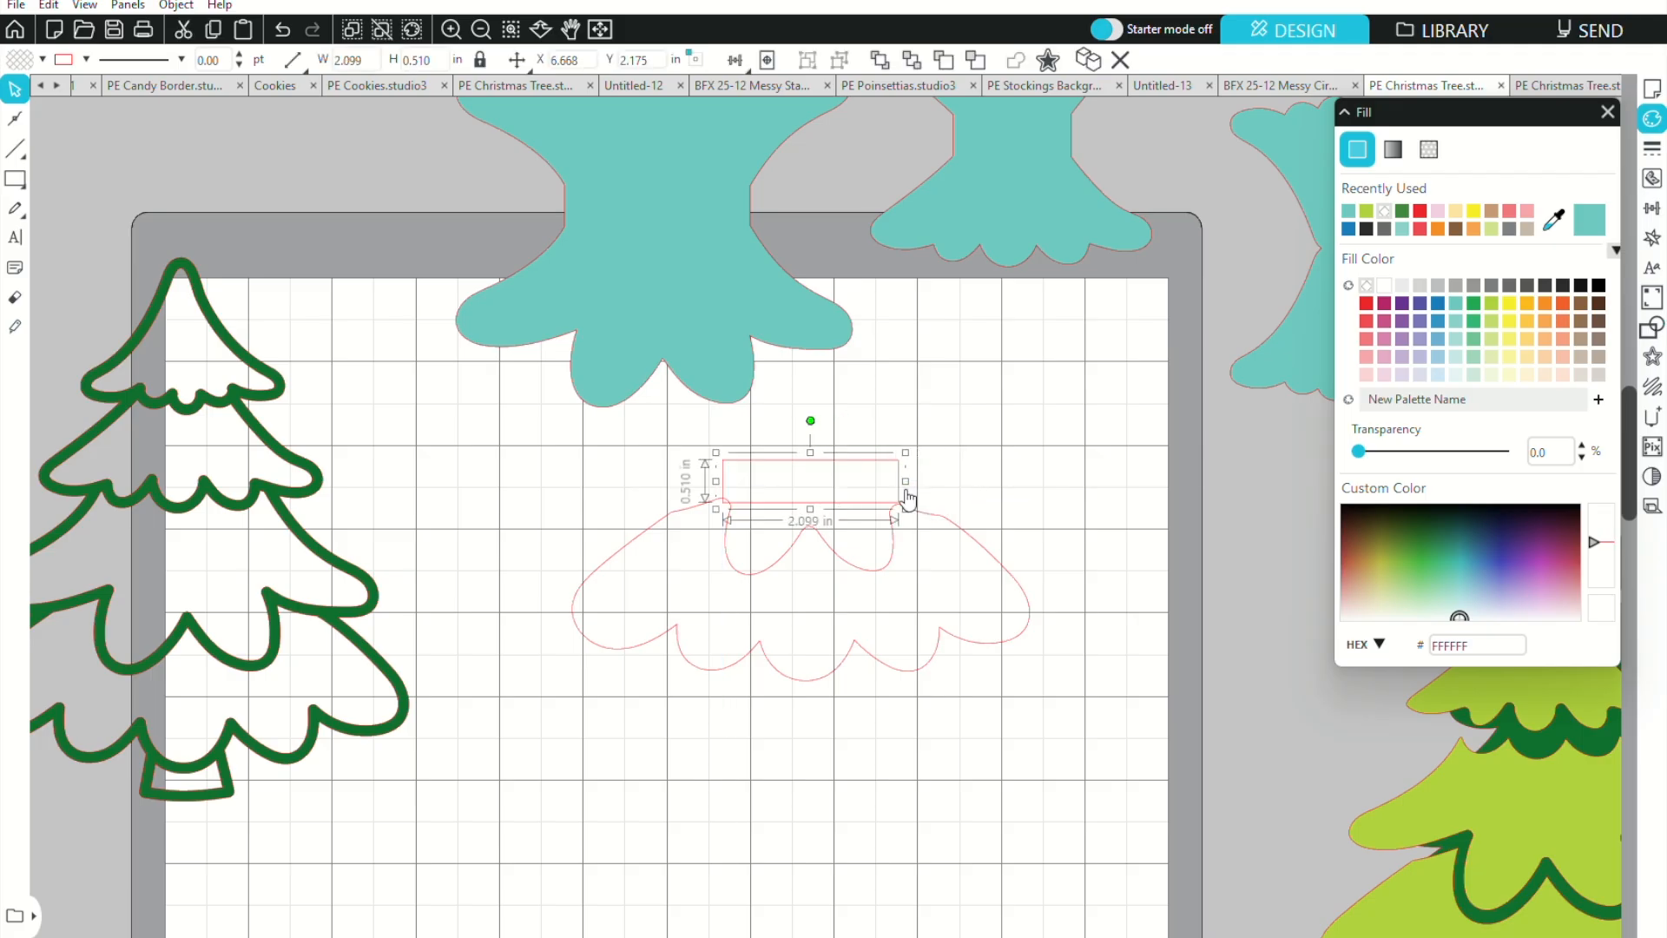
pyautogui.moveTo(319, 549); pyautogui.dragTo(191, 566)
pyautogui.moveTo(681, 475); pyautogui.dragTo(818, 544)
pyautogui.rightClick(823, 552)
pyautogui.click(868, 327)
# Release the compound path of the welded bottom tier and delete the leftover scallop piece inside it
pyautogui.rightClick(889, 496)
pyautogui.click(995, 390)
pyautogui.click(904, 392)
pyautogui.click(847, 507)
pyautogui.press('Delete')
# Fill the bottom tier with teal and move it lower on the mat
pyautogui.click(981, 547)
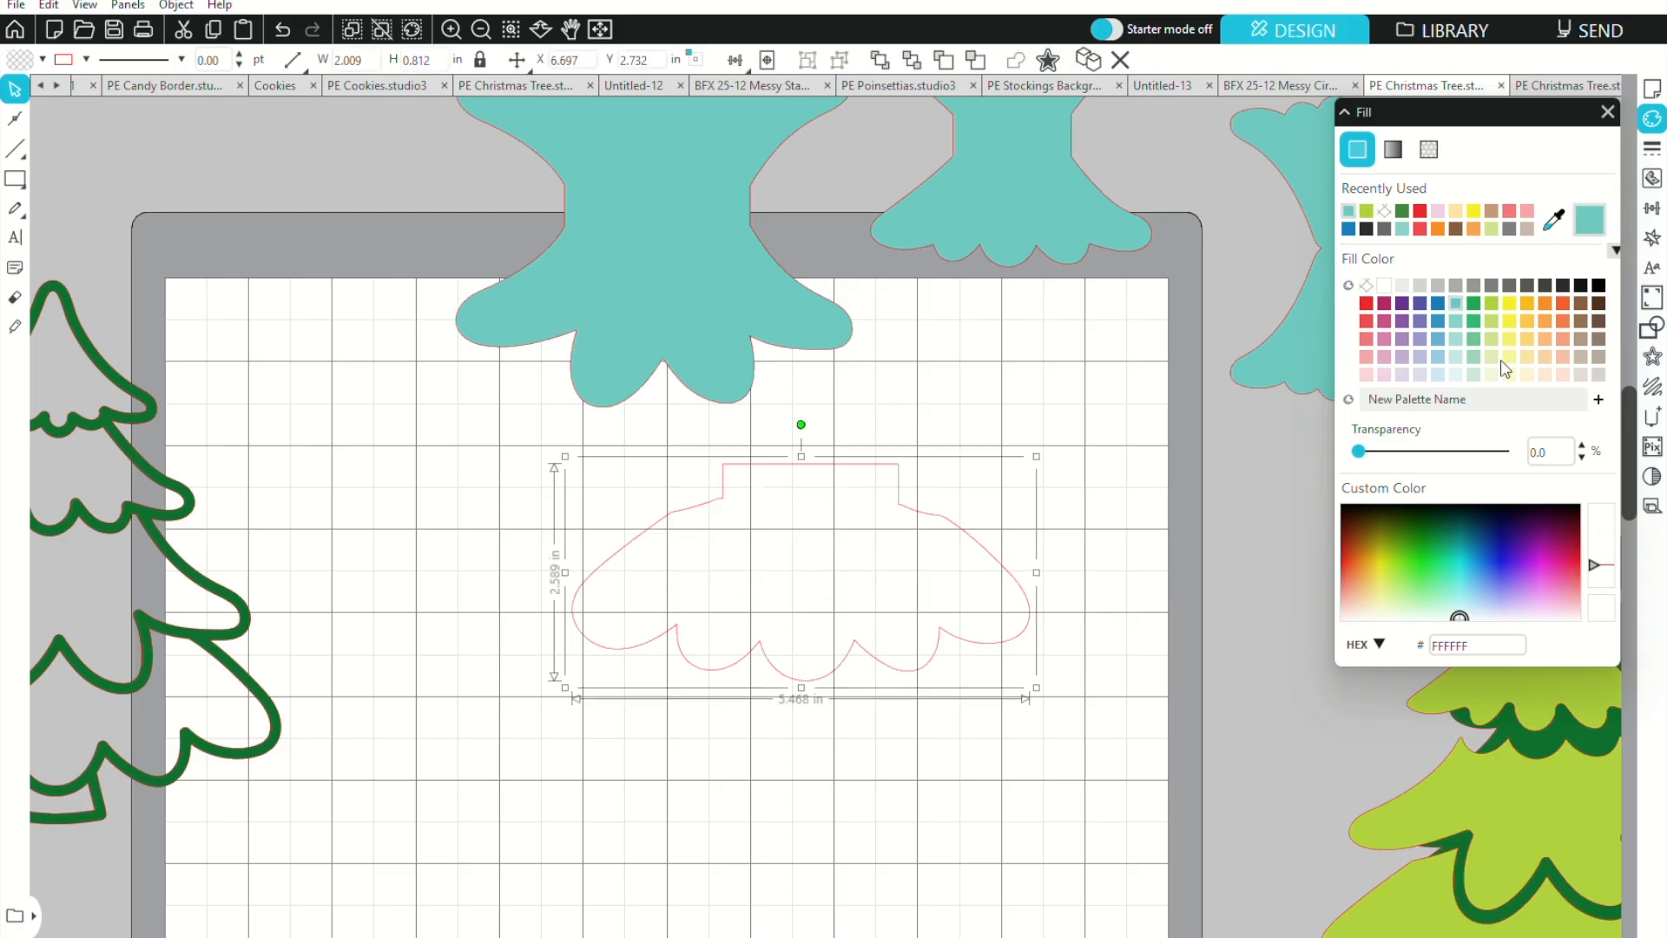
pyautogui.click(1456, 304)
pyautogui.moveTo(914, 510); pyautogui.dragTo(914, 679)
# Duplicate the teal bottom tier, flip the copy vertically and position it above the original so their tabs overlap
pyautogui.rightClick(914, 674)
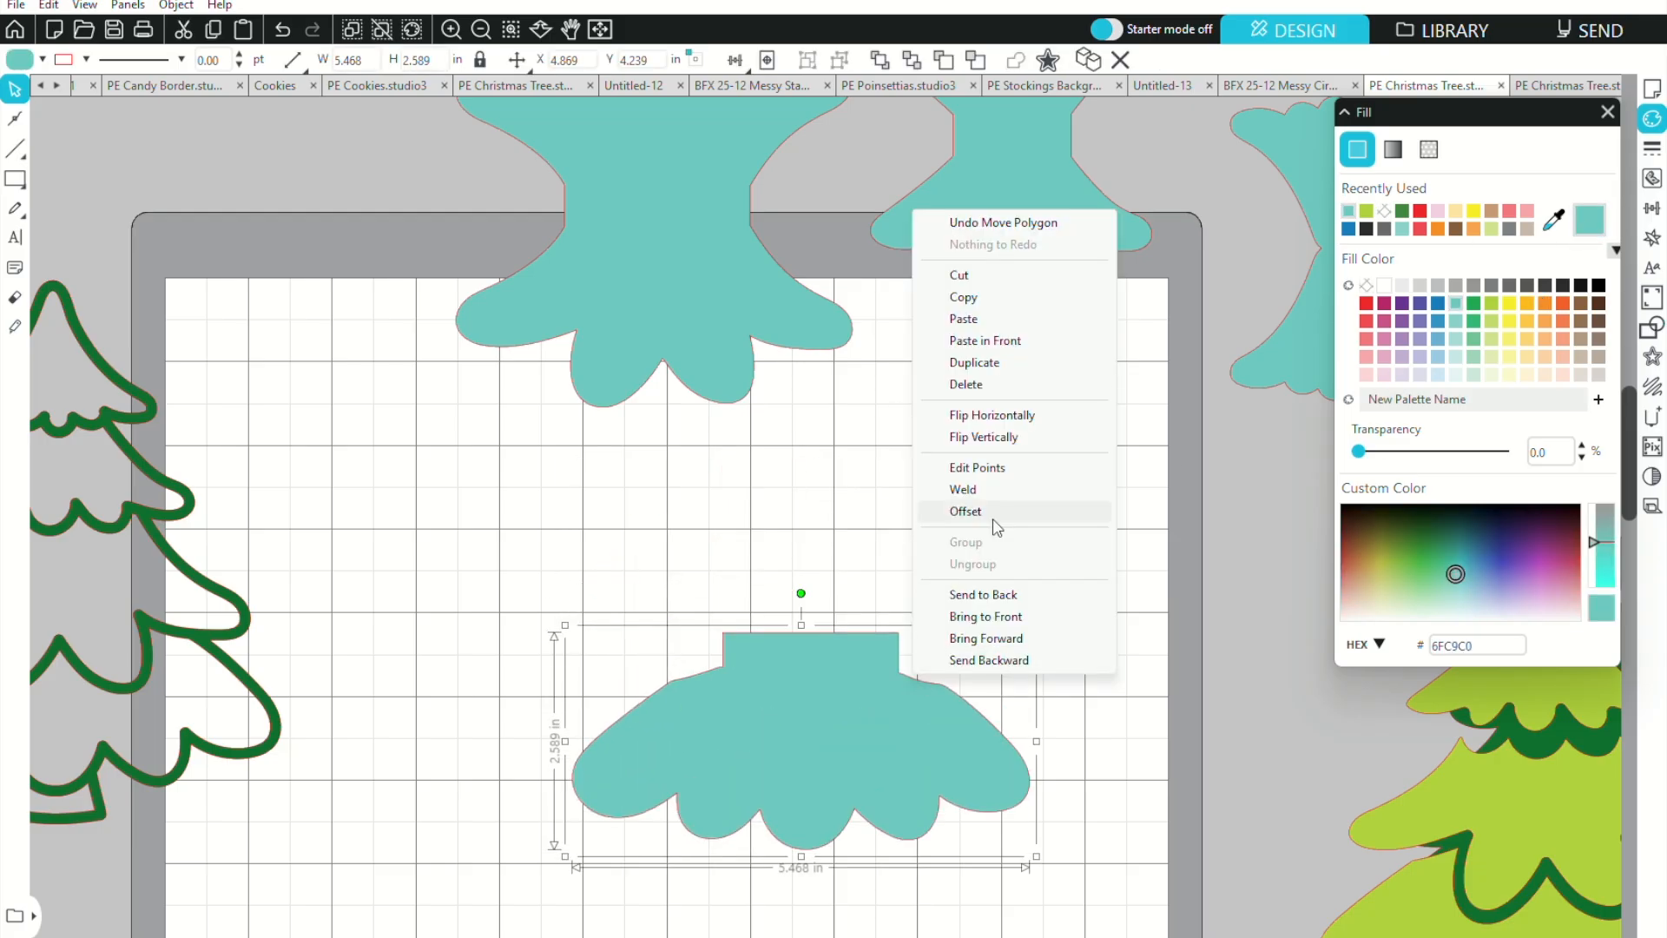
pyautogui.click(974, 362)
pyautogui.moveTo(949, 695); pyautogui.dragTo(965, 618)
pyautogui.rightClick(962, 611)
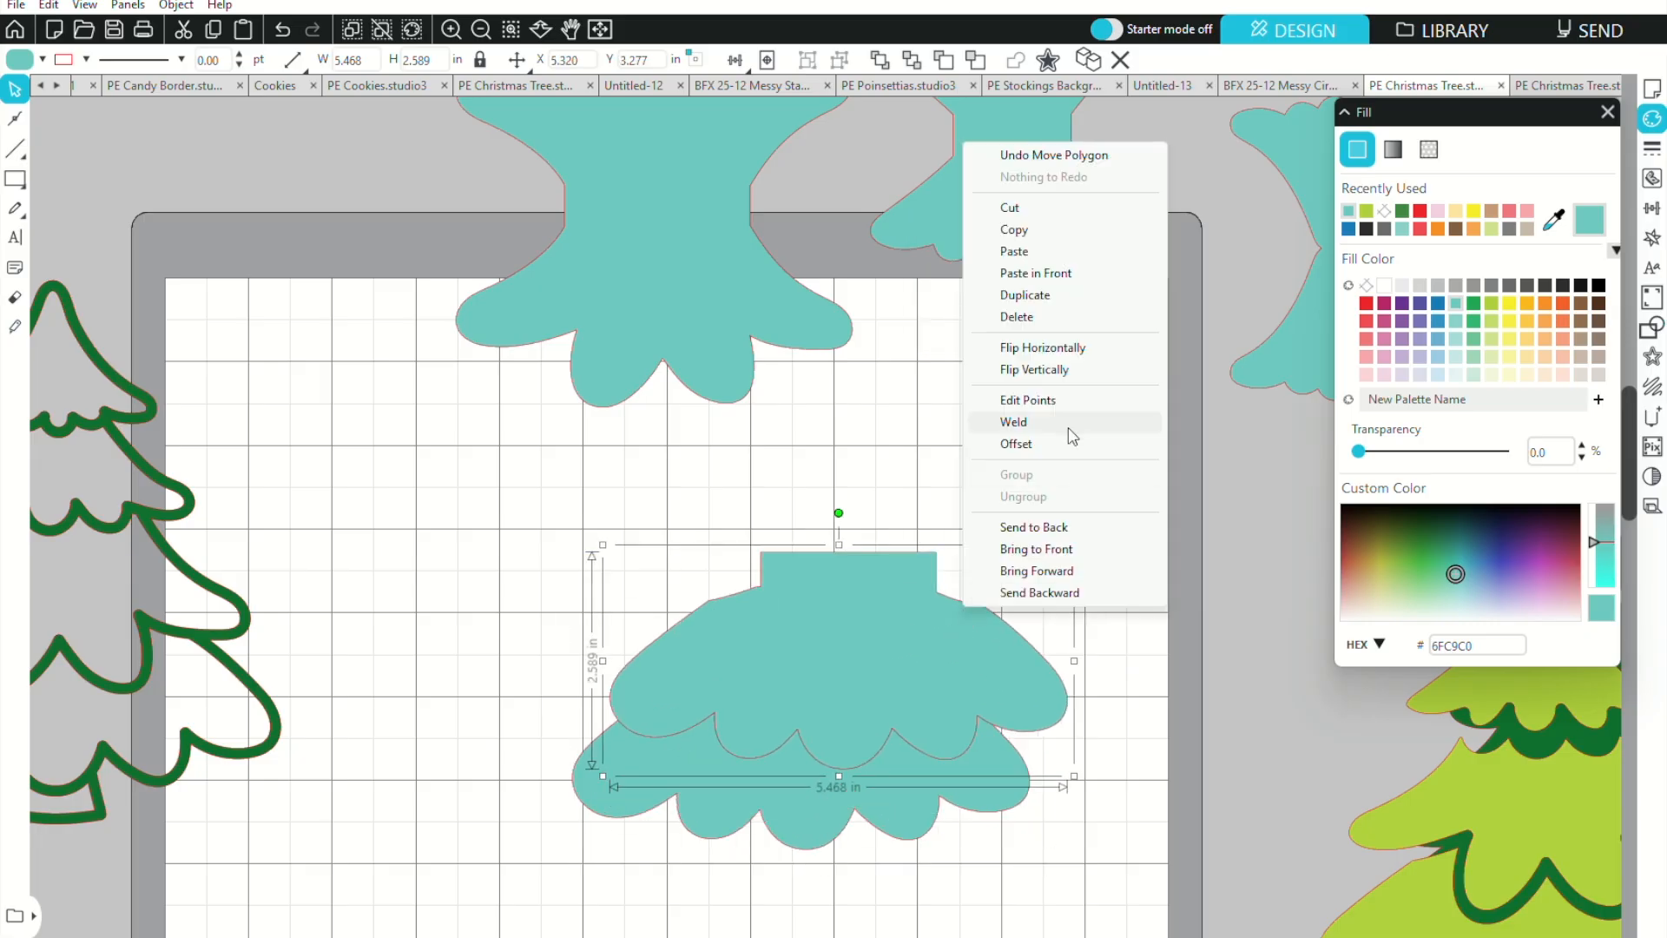
pyautogui.click(1051, 370)
pyautogui.moveTo(755, 342); pyautogui.dragTo(375, 242)
pyautogui.moveTo(790, 579); pyautogui.dragTo(766, 487)
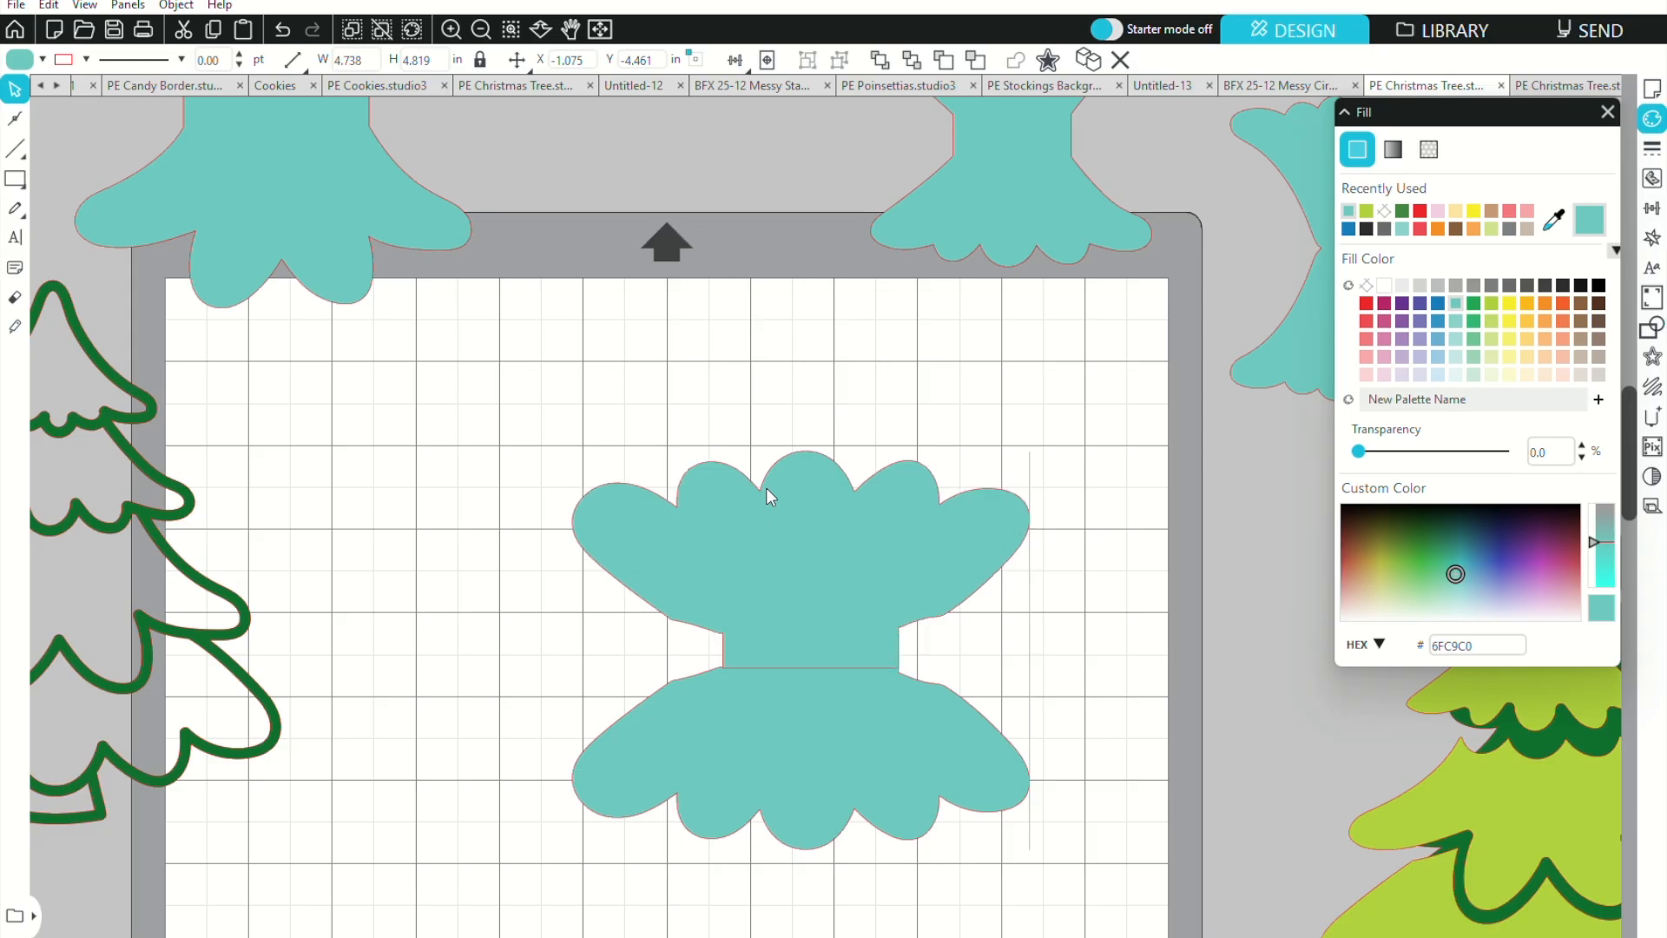
# Weld the two mirrored bottom-tier pieces into one double piece
pyautogui.keyDown('shift'); pyautogui.click(816, 682); pyautogui.keyUp('shift')
pyautogui.rightClick(816, 682)
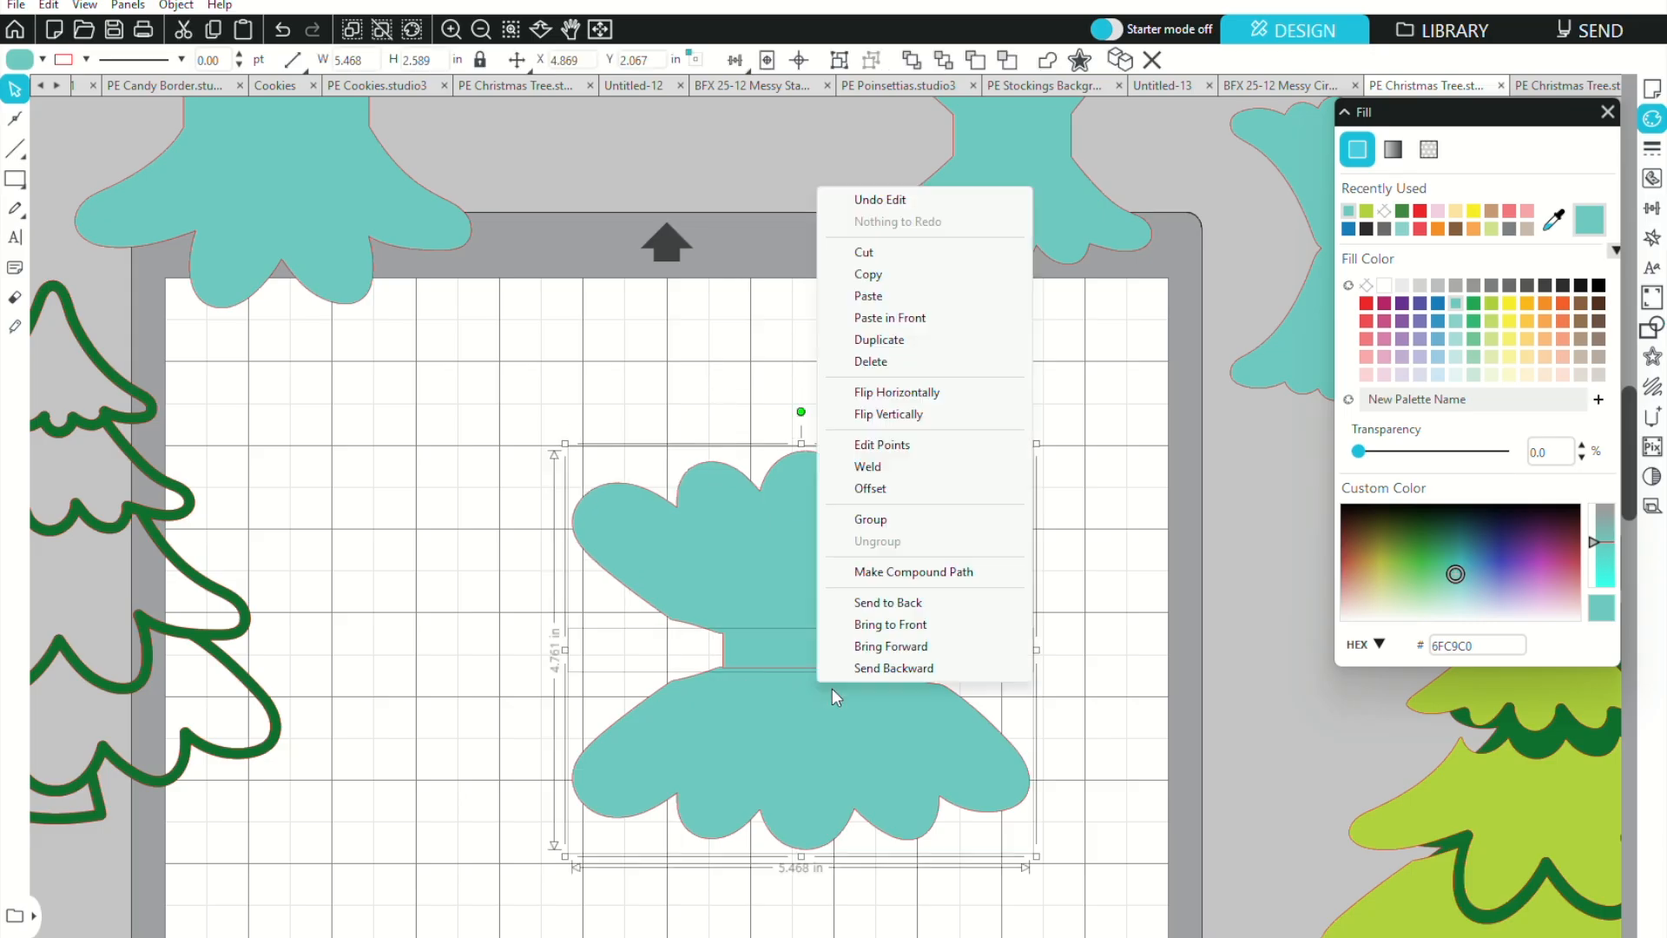
pyautogui.click(875, 572)
pyautogui.click(480, 29)
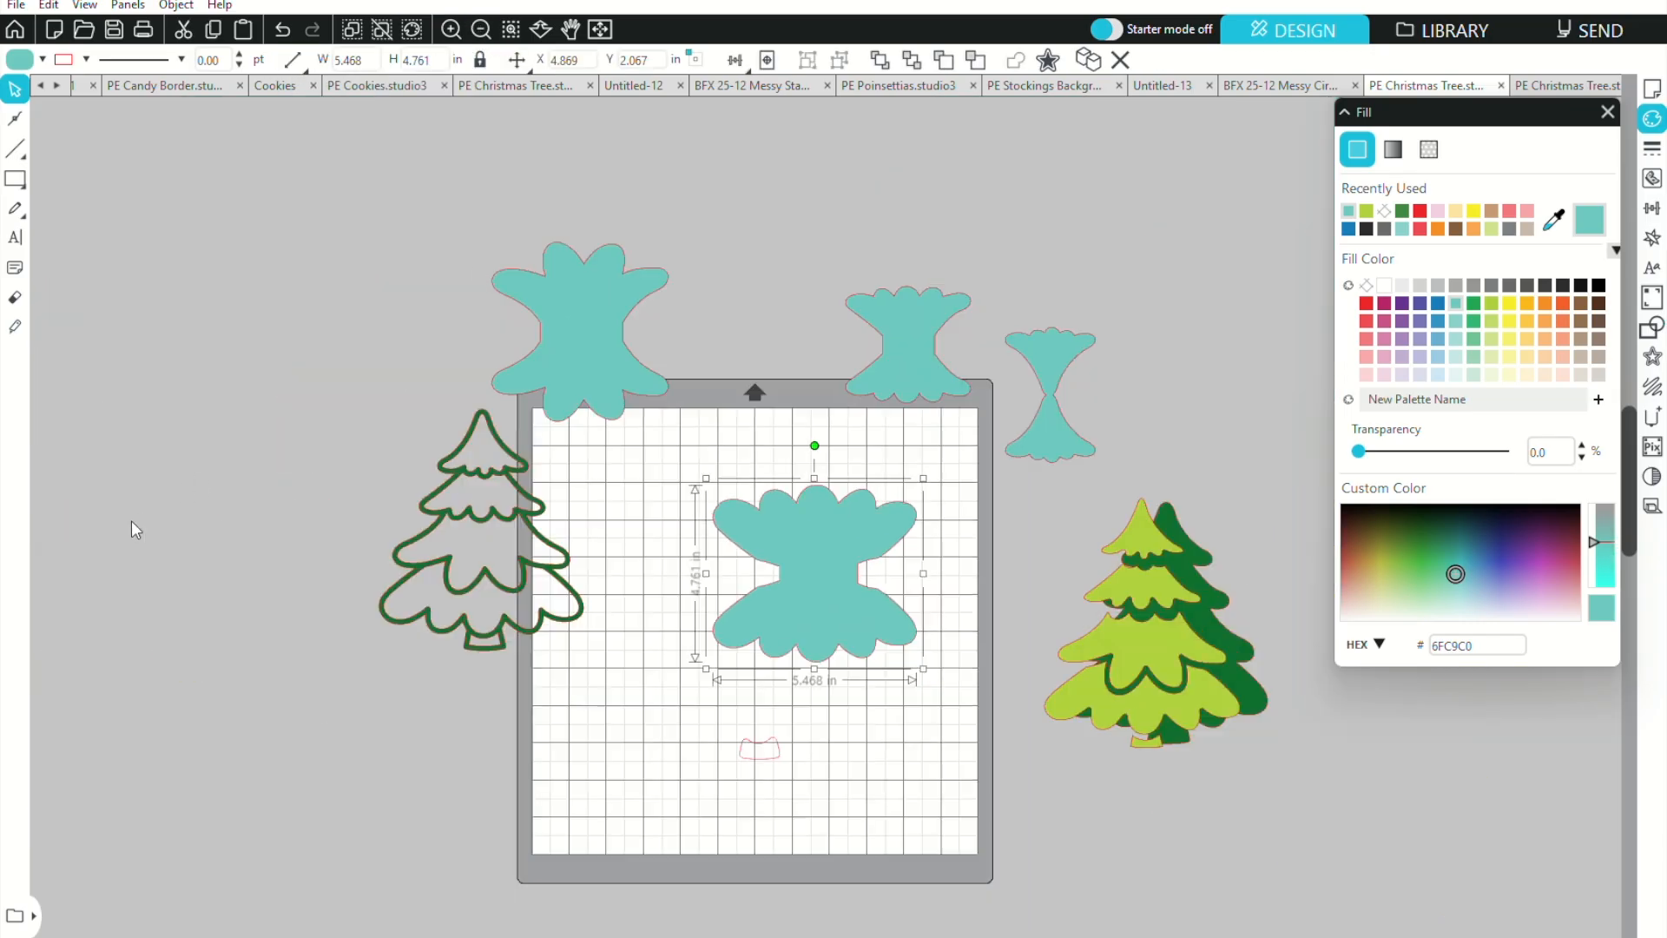
pyautogui.moveTo(560, 477); pyautogui.dragTo(213, 446)
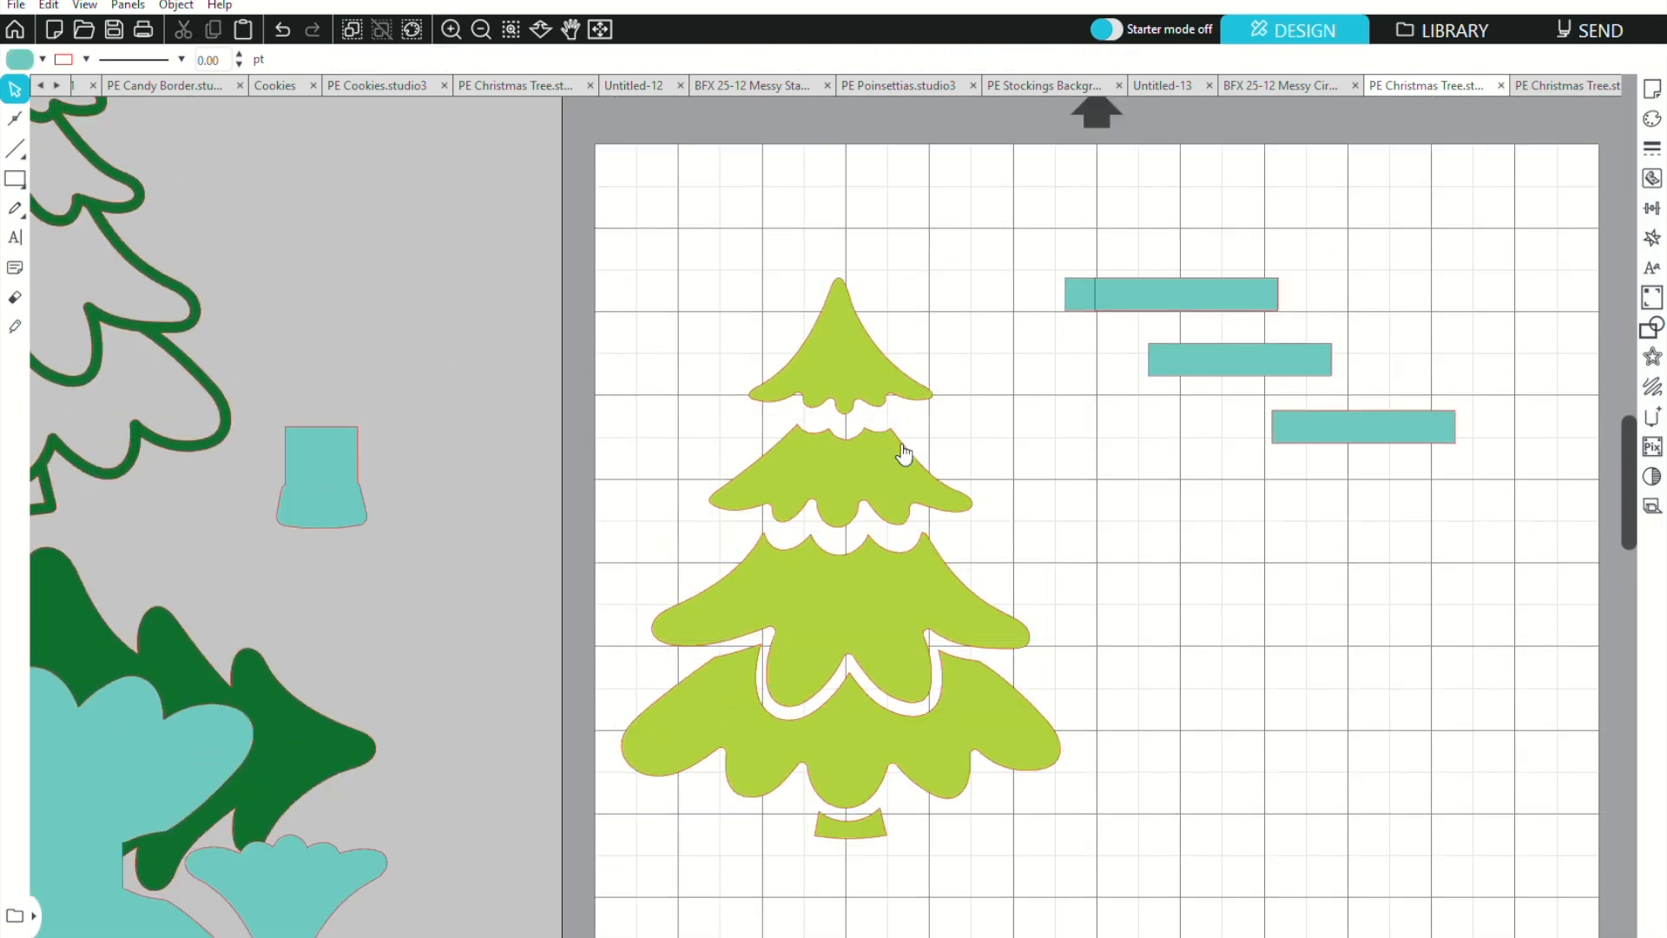
# Move the lime second tier beside the tree and place a teal tab rectangle 1.133 in wide behind its top edge
pyautogui.moveTo(903, 458); pyautogui.dragTo(1326, 533)
pyautogui.moveTo(1340, 440); pyautogui.dragTo(1296, 507)
pyautogui.rightClick(1294, 503)
pyautogui.click(1361, 887)
pyautogui.moveTo(1410, 494); pyautogui.dragTo(1248, 485)
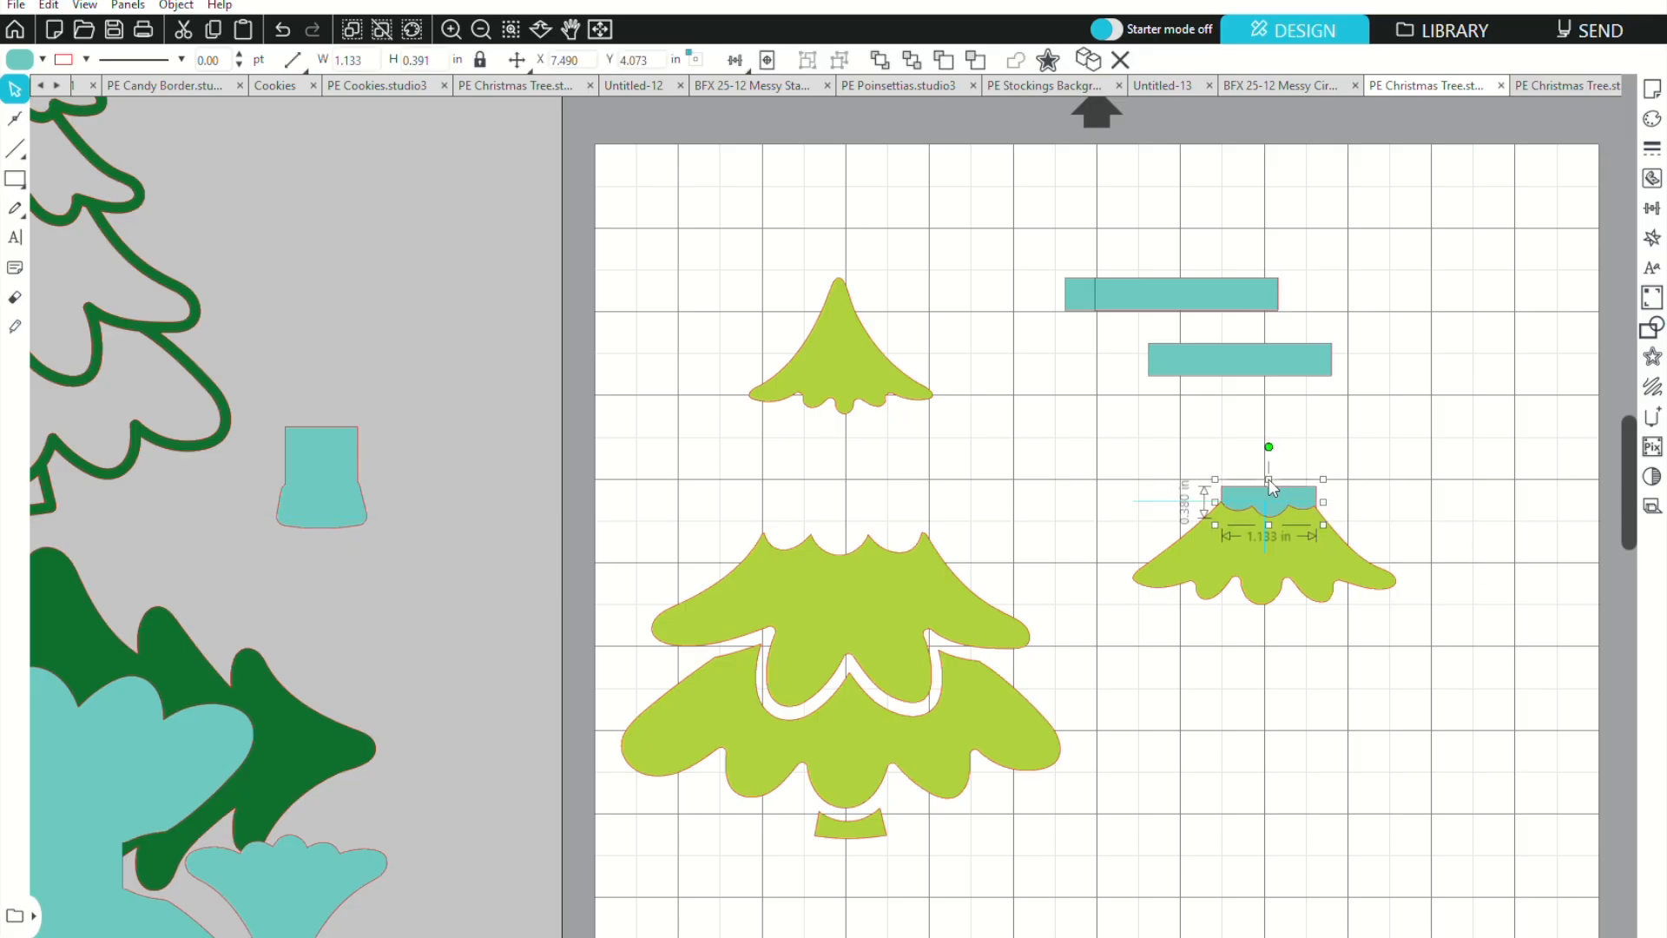
# Weld the tab rectangle to the lime second tier and return the tier to its place in the tree
pyautogui.moveTo(1269, 482); pyautogui.dragTo(844, 423)
pyautogui.keyDown('shift'); pyautogui.click(1295, 554); pyautogui.keyUp('shift')
pyautogui.rightClick(1290, 549)
pyautogui.click(1343, 318)
# Move the lime third tier beside the tree and fit a teal tab rectangle behind its top edge
pyautogui.moveTo(835, 583); pyautogui.dragTo(1243, 513)
pyautogui.moveTo(1231, 370); pyautogui.dragTo(1255, 465)
pyautogui.rightClick(1255, 465)
pyautogui.click(1324, 849)
pyautogui.moveTo(1153, 496); pyautogui.dragTo(1155, 497)
pyautogui.click(1226, 452)
pyautogui.press('Down')
pyautogui.press('Down')
pyautogui.press('Down')
# Weld the tab rectangle to the lime third tier and release the compound path of the result
pyautogui.keyDown('shift'); pyautogui.click(1294, 502); pyautogui.keyUp('shift')
pyautogui.rightClick(1327, 525)
pyautogui.click(1381, 306)
pyautogui.rightClick(1259, 500)
pyautogui.click(1327, 390)
pyautogui.click(1245, 483)
pyautogui.keyDown('shift'); pyautogui.click(1308, 493); pyautogui.keyUp('shift')
pyautogui.press('Delete')
pyautogui.click(283, 36)
# Remove the pieces left over from the third tier's tab and return the tier to its place in the tree
pyautogui.moveTo(1250, 513); pyautogui.dragTo(1336, 635)
pyautogui.moveTo(1272, 415); pyautogui.dragTo(1343, 512)
pyautogui.rightClick(1319, 486)
pyautogui.click(1372, 557)
pyautogui.moveTo(1302, 576); pyautogui.dragTo(806, 551)
# Move the lime bottom tier beside the tree and fit a teal tab rectangle about 2.14 in wide behind its top edge
pyautogui.moveTo(955, 688); pyautogui.dragTo(1447, 497)
pyautogui.moveTo(1184, 304); pyautogui.dragTo(1343, 449)
pyautogui.rightClick(1339, 447)
pyautogui.click(1402, 832)
pyautogui.moveTo(1331, 615); pyautogui.dragTo(1333, 610)
pyautogui.click(1436, 436)
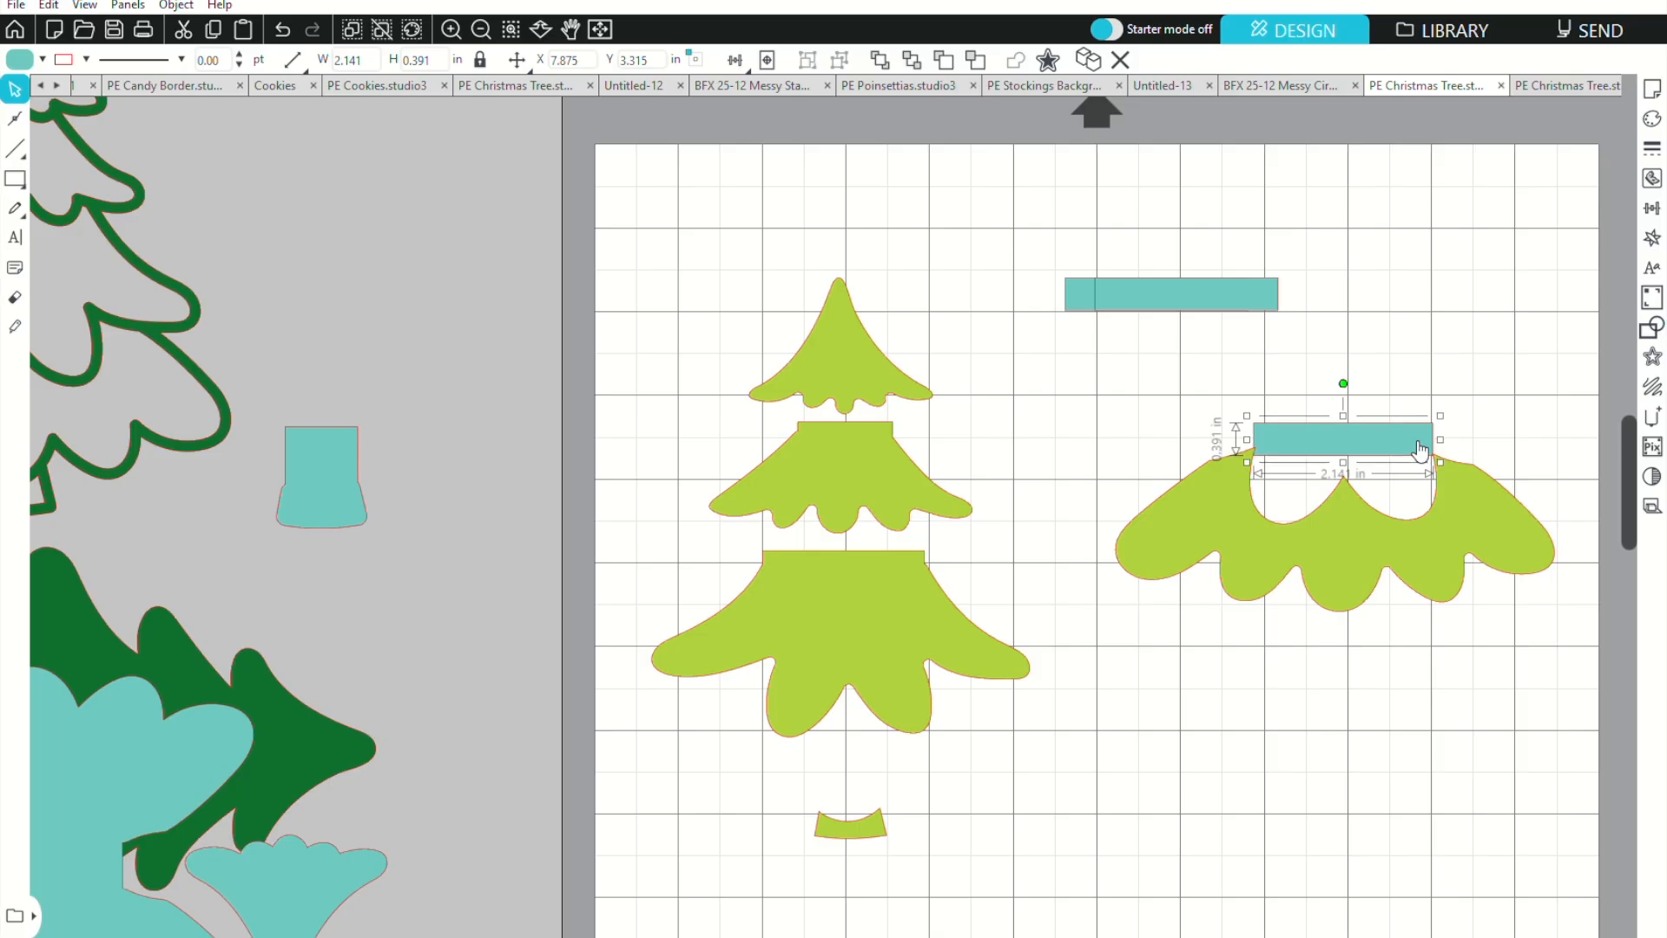
pyautogui.moveTo(1316, 420); pyautogui.dragTo(1319, 430)
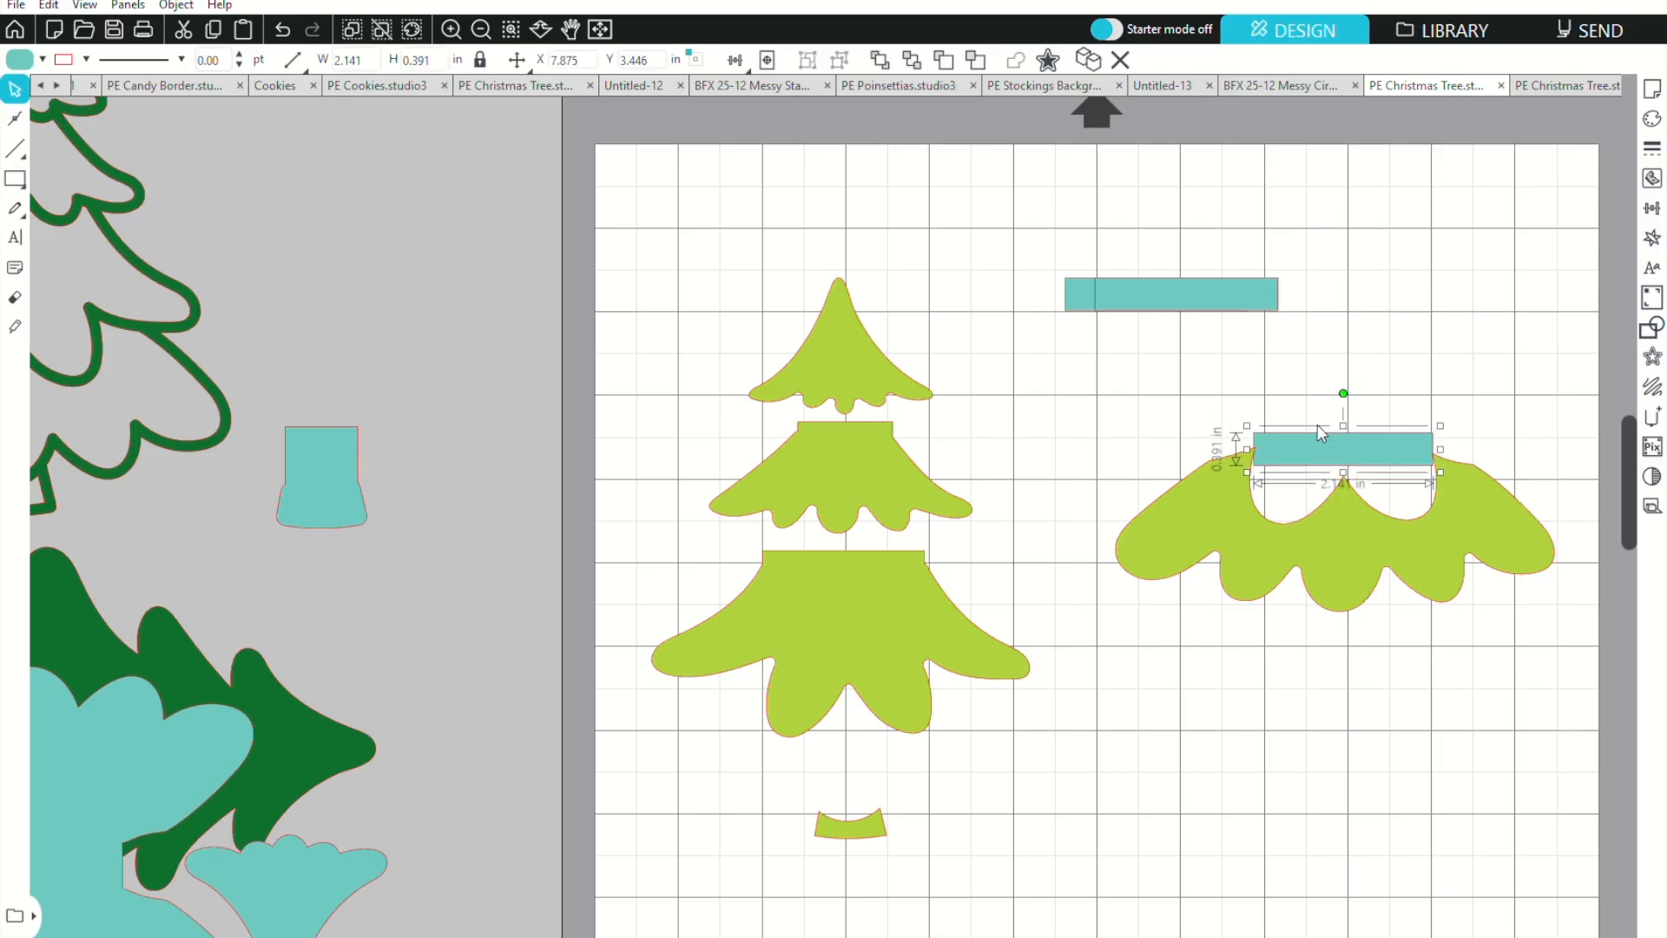
pyautogui.moveTo(1441, 449); pyautogui.dragTo(1443, 450)
# Weld the tab rectangle to the lime bottom tier and release the compound path of the result
pyautogui.keyDown('shift'); pyautogui.click(1356, 510); pyautogui.keyUp('shift')
pyautogui.rightClick(1356, 512)
pyautogui.click(1388, 299)
pyautogui.rightClick(1302, 461)
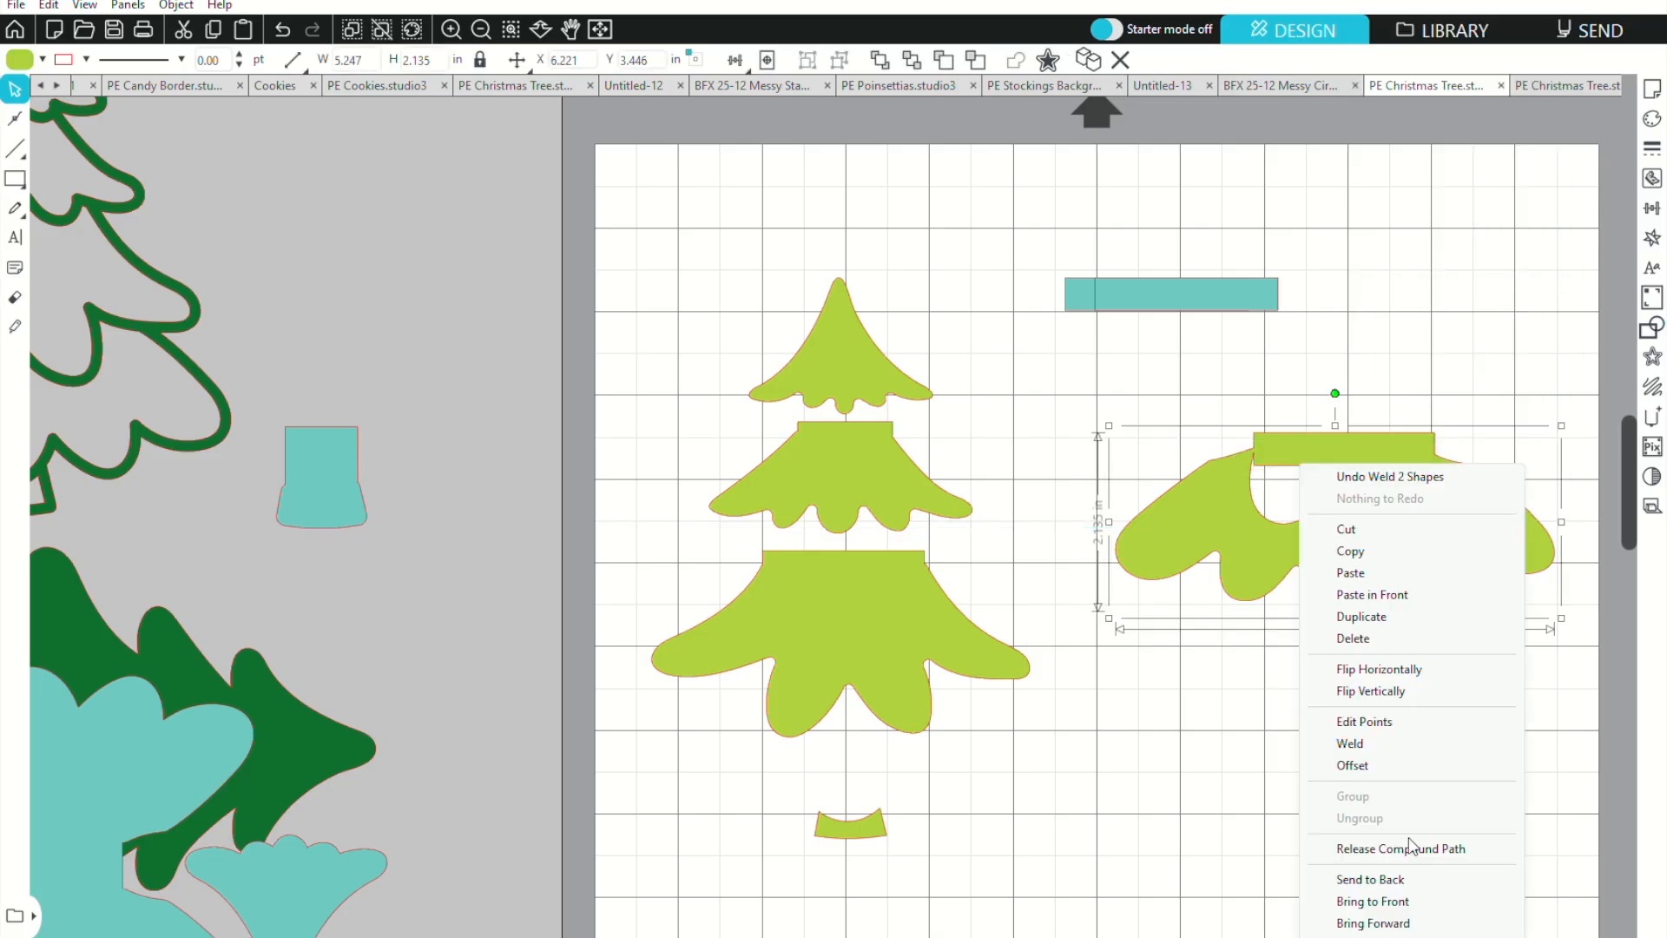
pyautogui.click(1407, 848)
# Move the lime bottom tier away from its leftover inner piece and delete that piece
pyautogui.click(1394, 681)
pyautogui.moveTo(1342, 564); pyautogui.dragTo(1357, 781)
pyautogui.click(1291, 516)
pyautogui.press('Delete')
# Move the lime trunk out beside the tree and place the bottom tier back beneath the third tier
pyautogui.moveTo(1205, 699); pyautogui.dragTo(1017, 712)
pyautogui.moveTo(851, 829); pyautogui.dragTo(1130, 499)
pyautogui.moveTo(1120, 672); pyautogui.dragTo(788, 751)
# Place a teal tab rectangle behind the lime trunk, narrow it to the trunk's width and weld the two shapes
pyautogui.scroll(-3, 1085, 565)
pyautogui.click(1197, 469)
pyautogui.moveTo(1149, 184); pyautogui.dragTo(1111, 386)
pyautogui.rightClick(1138, 346)
pyautogui.click(1192, 729)
pyautogui.click(1215, 347)
pyautogui.moveTo(1265, 342); pyautogui.dragTo(1137, 360)
pyautogui.rightClick(1132, 354)
pyautogui.click(1183, 633)
# Release the trunk's compound path, then delete the leftover piece inside it and the spare teal rectangle
pyautogui.rightClick(1116, 377)
pyautogui.click(1184, 786)
pyautogui.click(1173, 351)
pyautogui.click(1109, 361)
pyautogui.press('Delete')
pyautogui.click(1143, 181)
pyautogui.press('Delete')
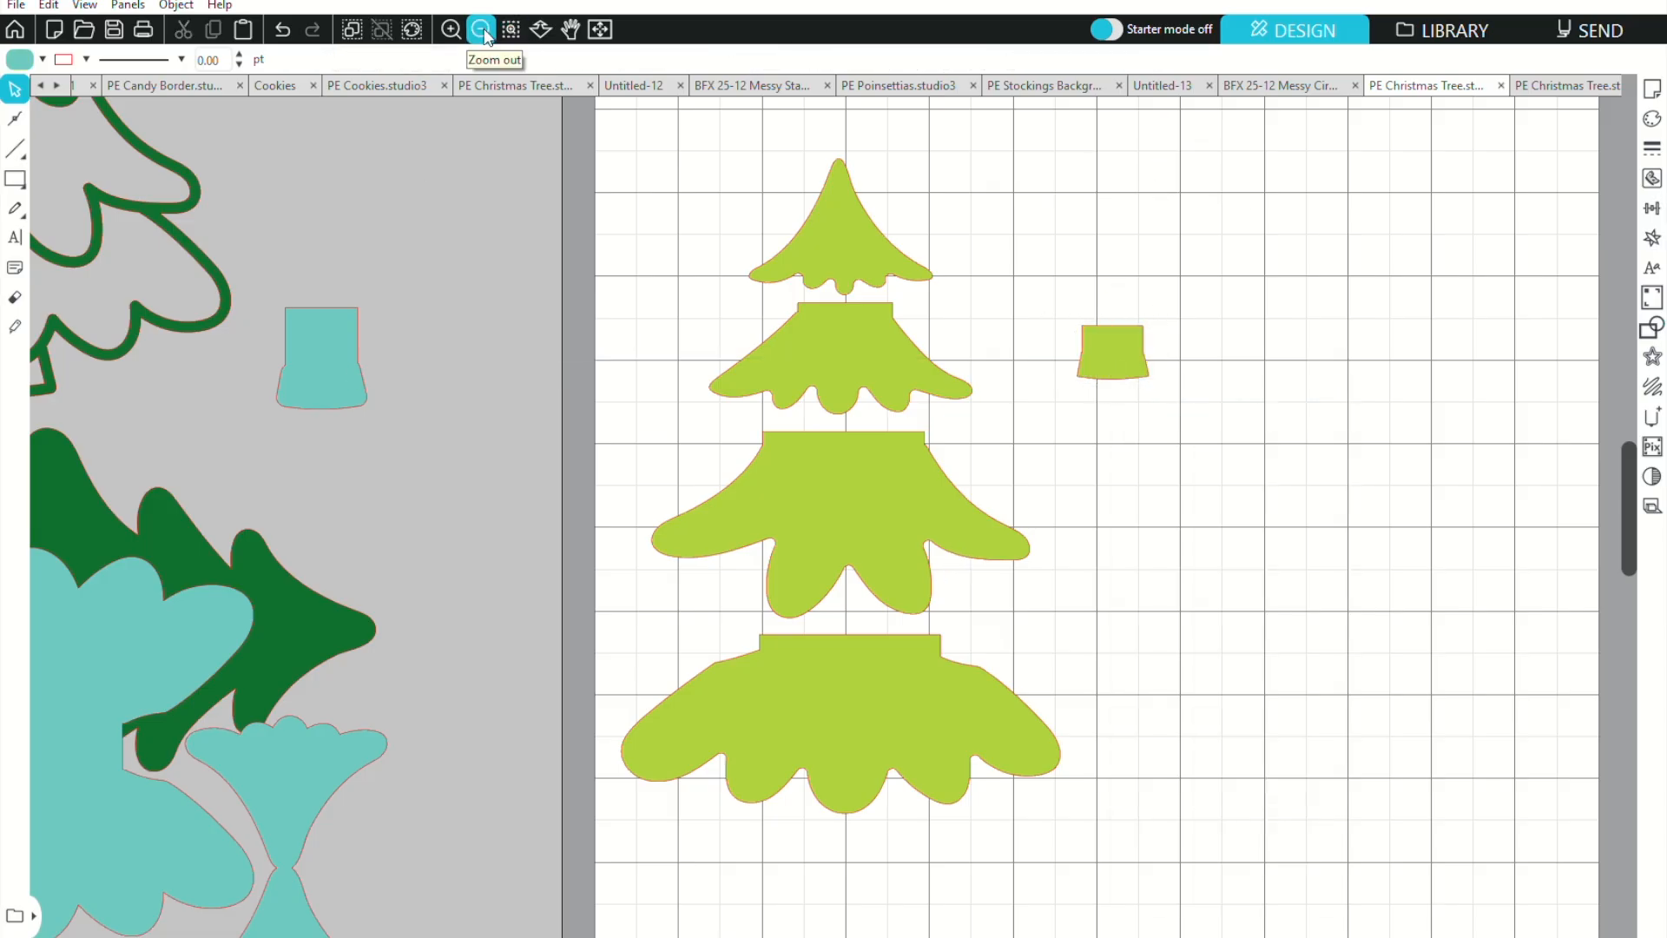
# Place the trunk below the bottom tier and group all five lime tree pieces
pyautogui.moveTo(1122, 333); pyautogui.dragTo(866, 837)
pyautogui.moveTo(738, 139); pyautogui.dragTo(876, 868)
pyautogui.rightClick(834, 765)
pyautogui.click(884, 600)
pyautogui.click(487, 30)
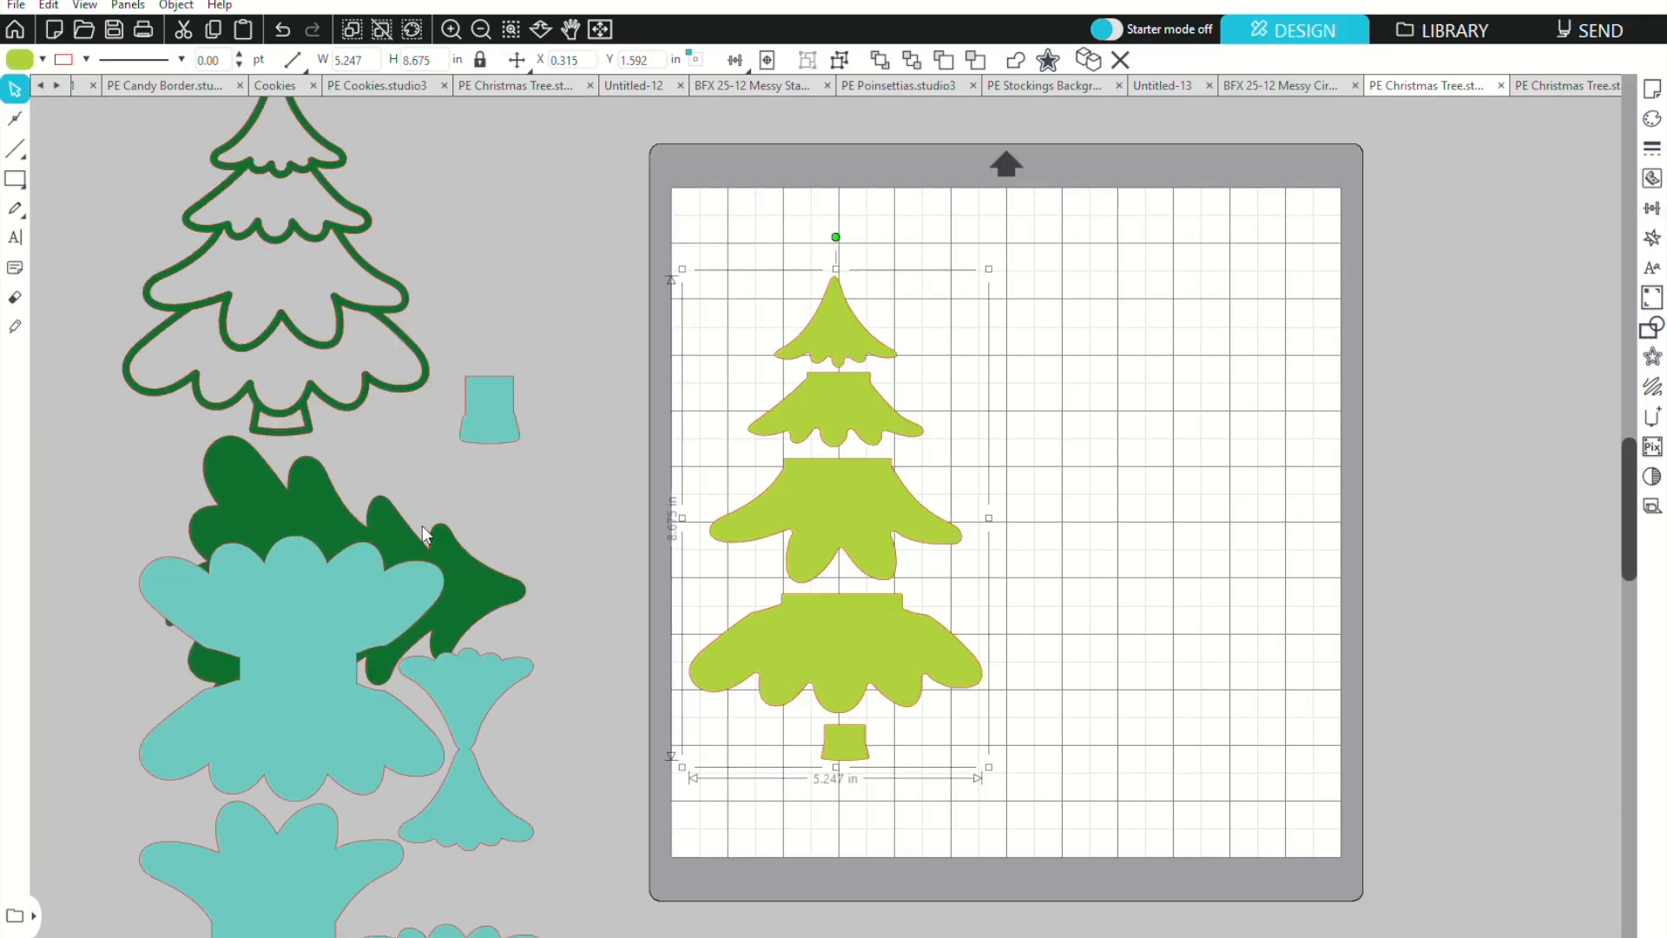
# Move the dark green tree backing to the right side of the mat and rotate it upright to 0°
pyautogui.moveTo(454, 576); pyautogui.dragTo(1340, 394)
pyautogui.click(1652, 208)
pyautogui.click(1429, 150)
pyautogui.click(1401, 227)
pyautogui.moveTo(1215, 340); pyautogui.dragTo(1342, 376)
pyautogui.scroll(-5, 514, 618)
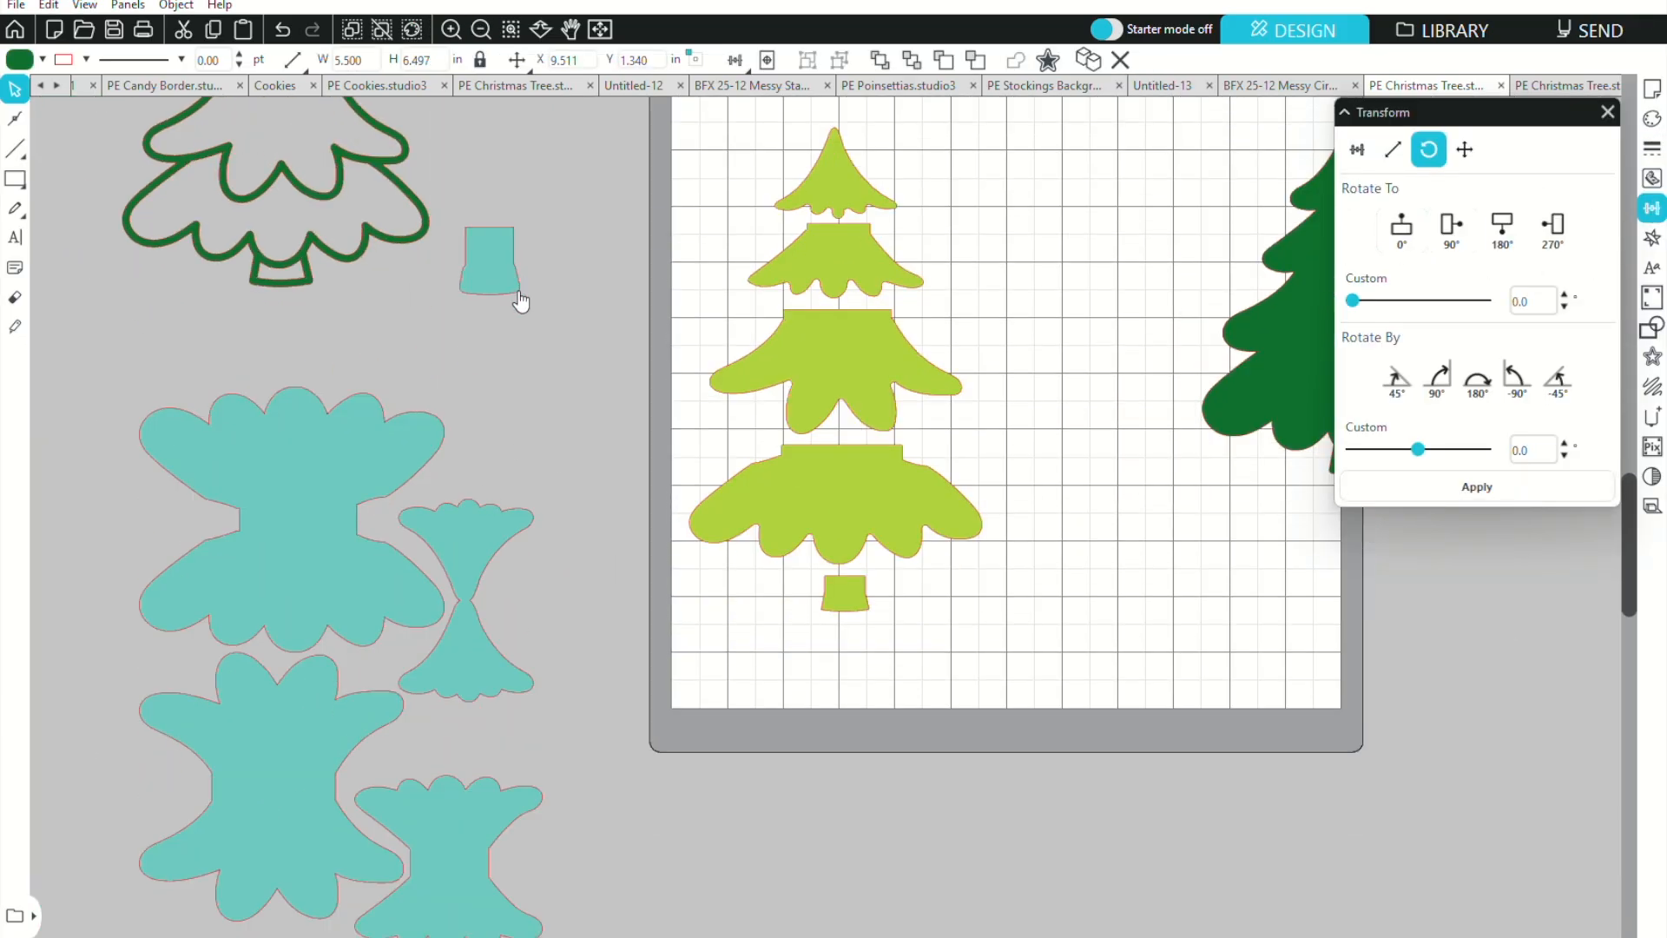
# Delete the teal trunk piece and group the four teal double tiers
pyautogui.click(517, 291)
pyautogui.press('Delete')
pyautogui.moveTo(123, 444); pyautogui.dragTo(458, 779)
pyautogui.rightClick(457, 779)
pyautogui.click(508, 608)
# Arrange the teal group on the mat, with the lime tiers and the tree outline to its left
pyautogui.moveTo(473, 662); pyautogui.dragTo(1405, 614)
pyautogui.moveTo(839, 512); pyautogui.dragTo(588, 506)
pyautogui.moveTo(1400, 533); pyautogui.dragTo(1108, 294)
pyautogui.click(1607, 112)
pyautogui.scroll(3, 1004, 664)
pyautogui.moveTo(296, 403); pyautogui.dragTo(215, 692)
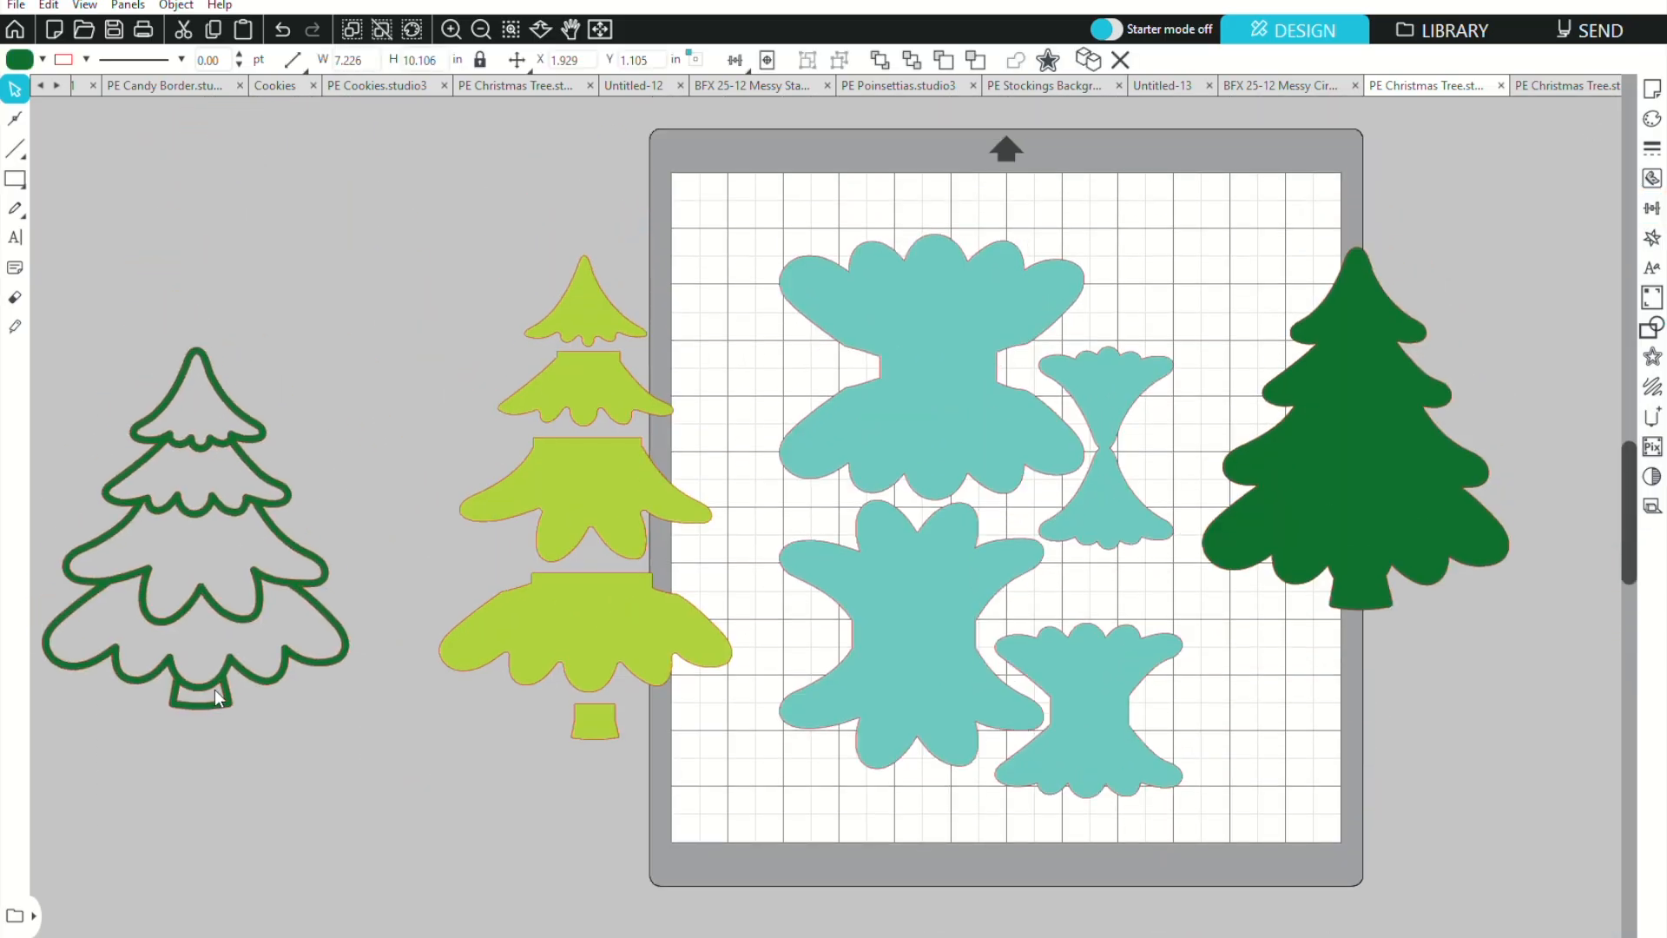
pyautogui.scroll(1, 215, 695)
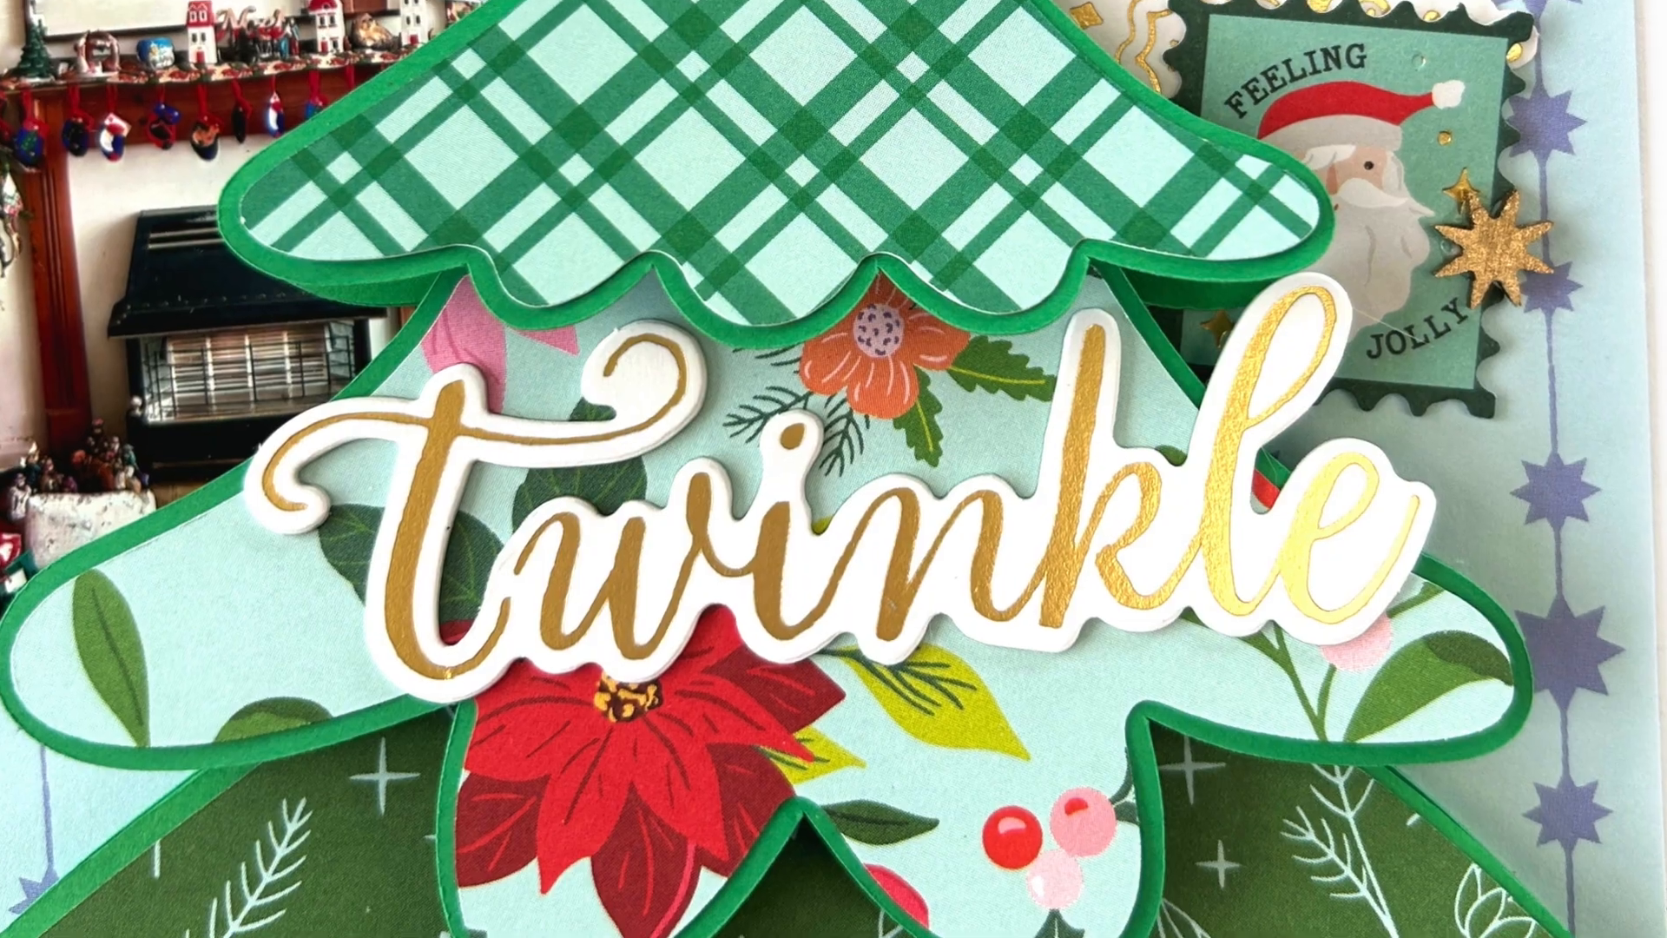